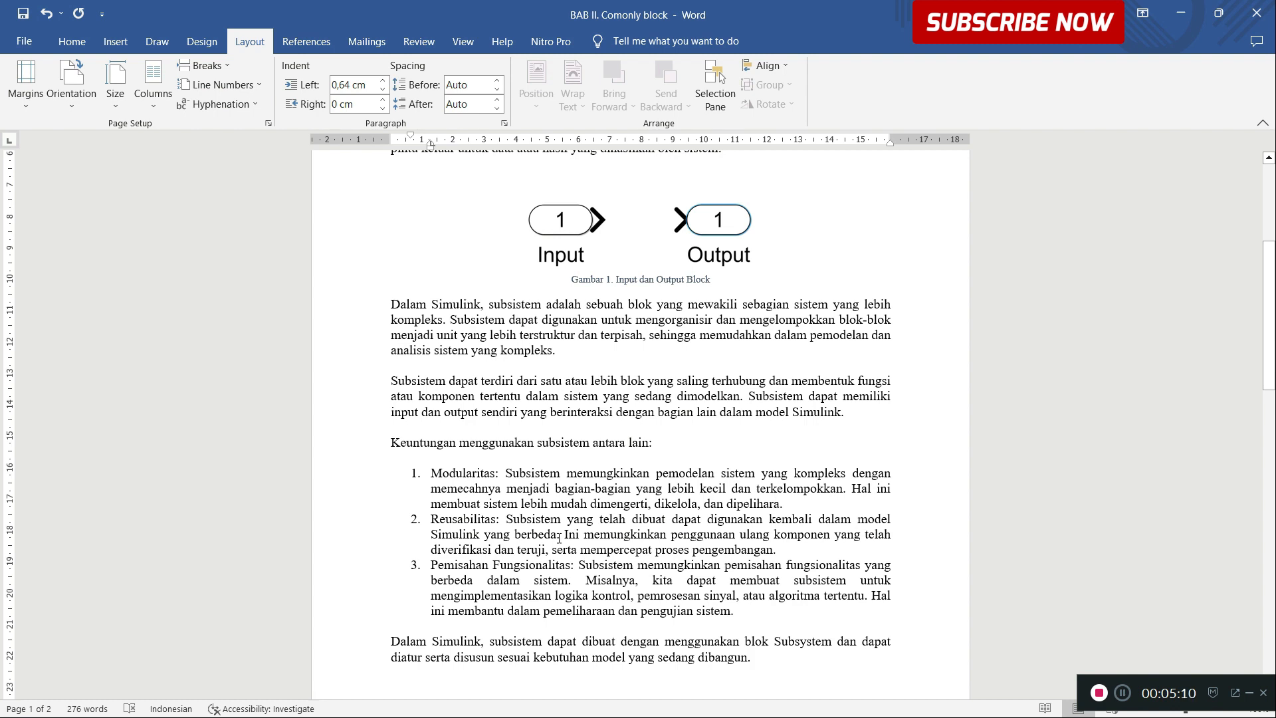
Step: Read the document's explanation of Simulink subsystems, including the advantages of modularity, reusability and functional separation
drag(561, 535, 513, 521)
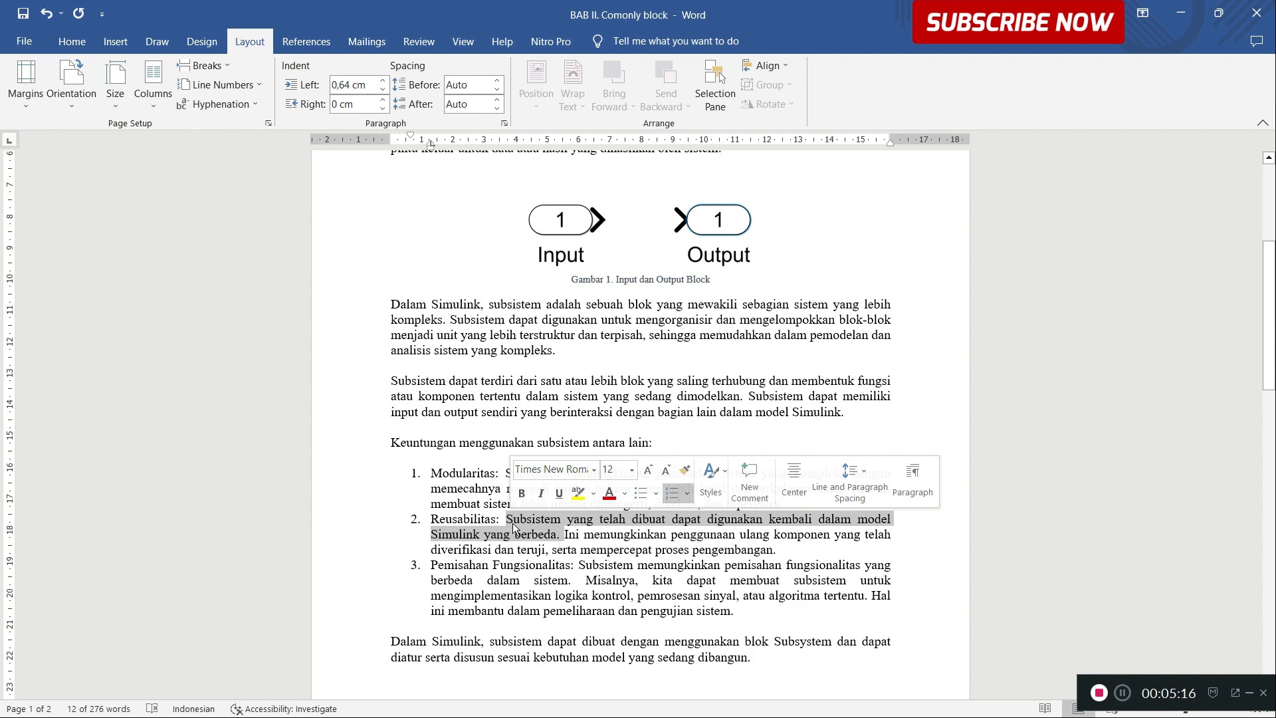
click(569, 536)
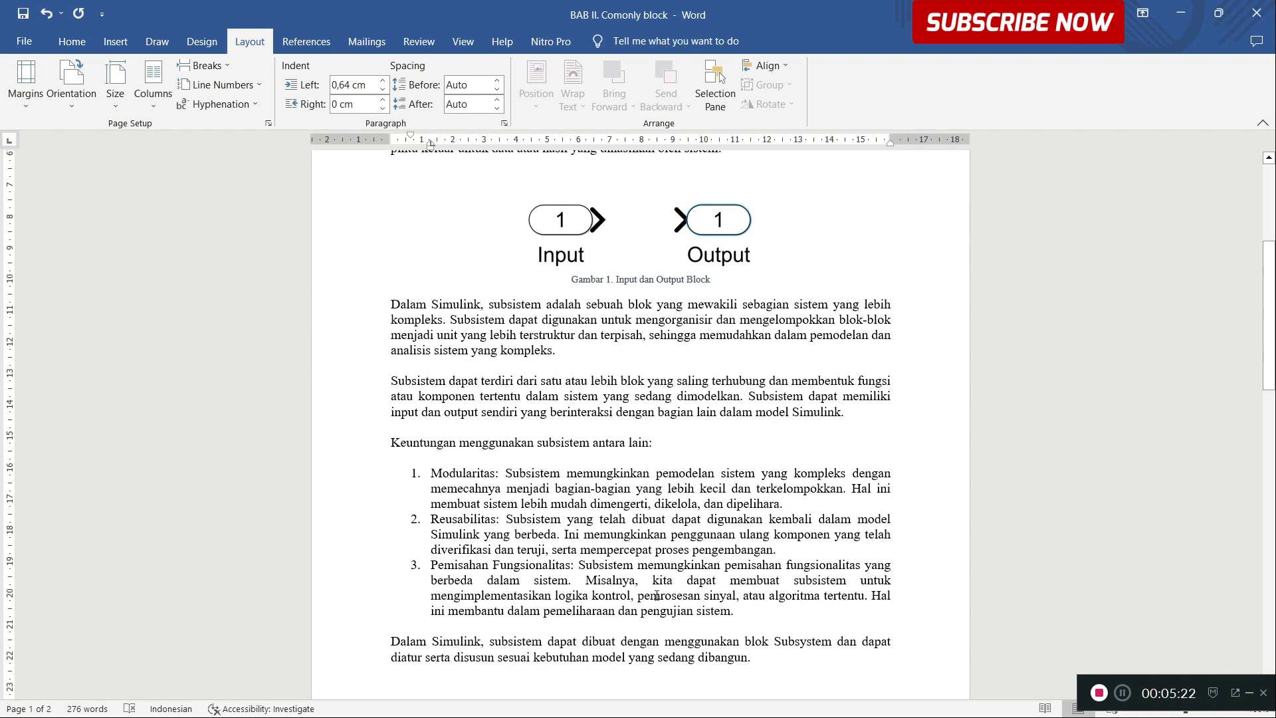
scroll(657, 595, down, 1)
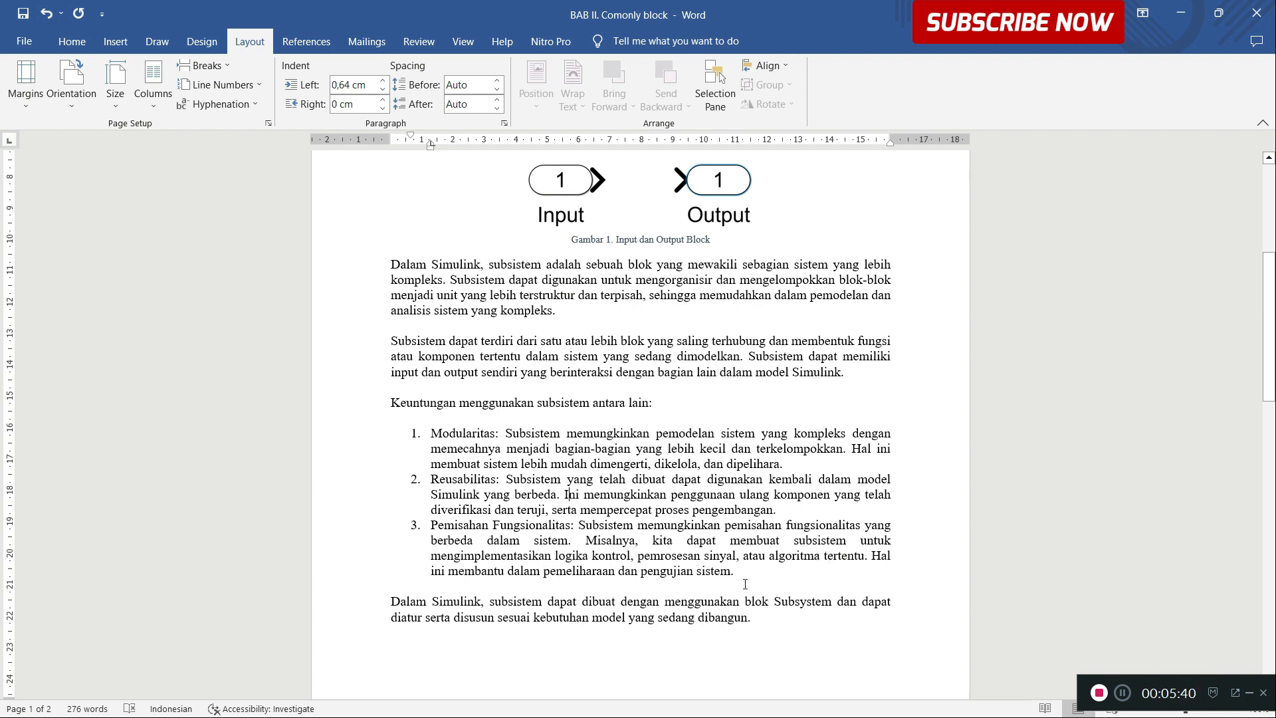
scroll(732, 618, down, 1)
scroll(745, 466, up, 3)
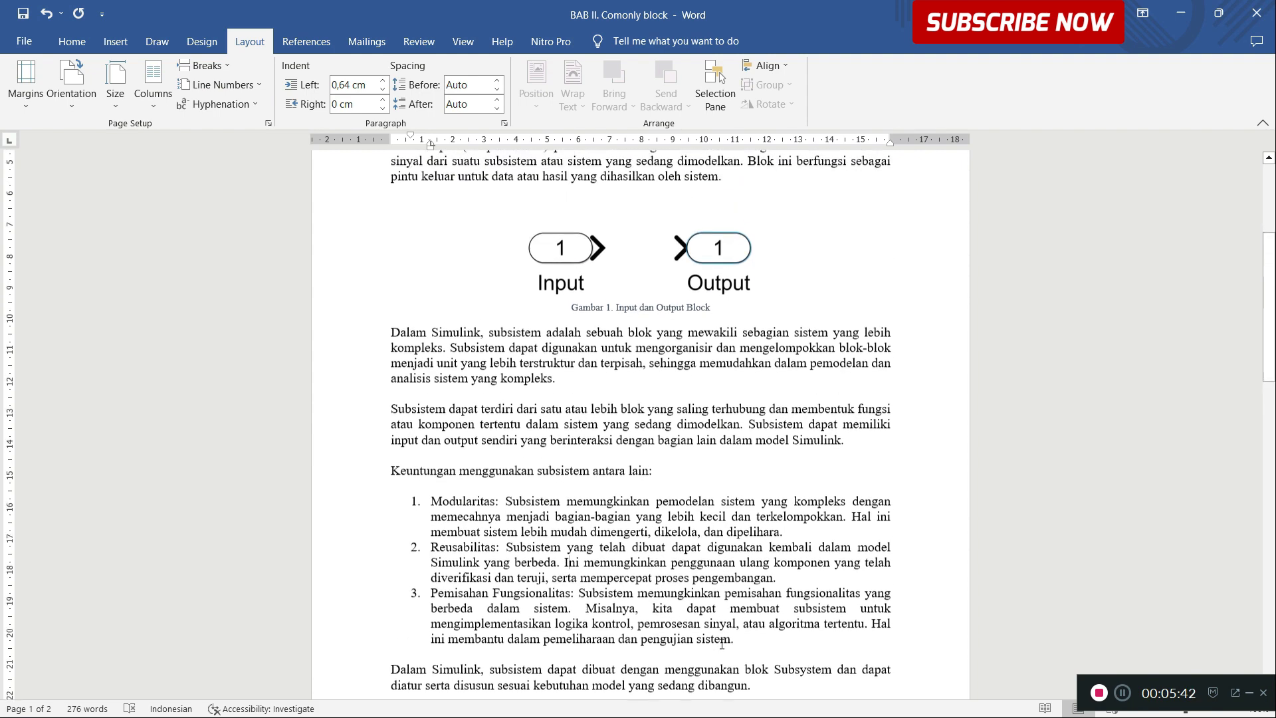
scroll(517, 450, up, 4)
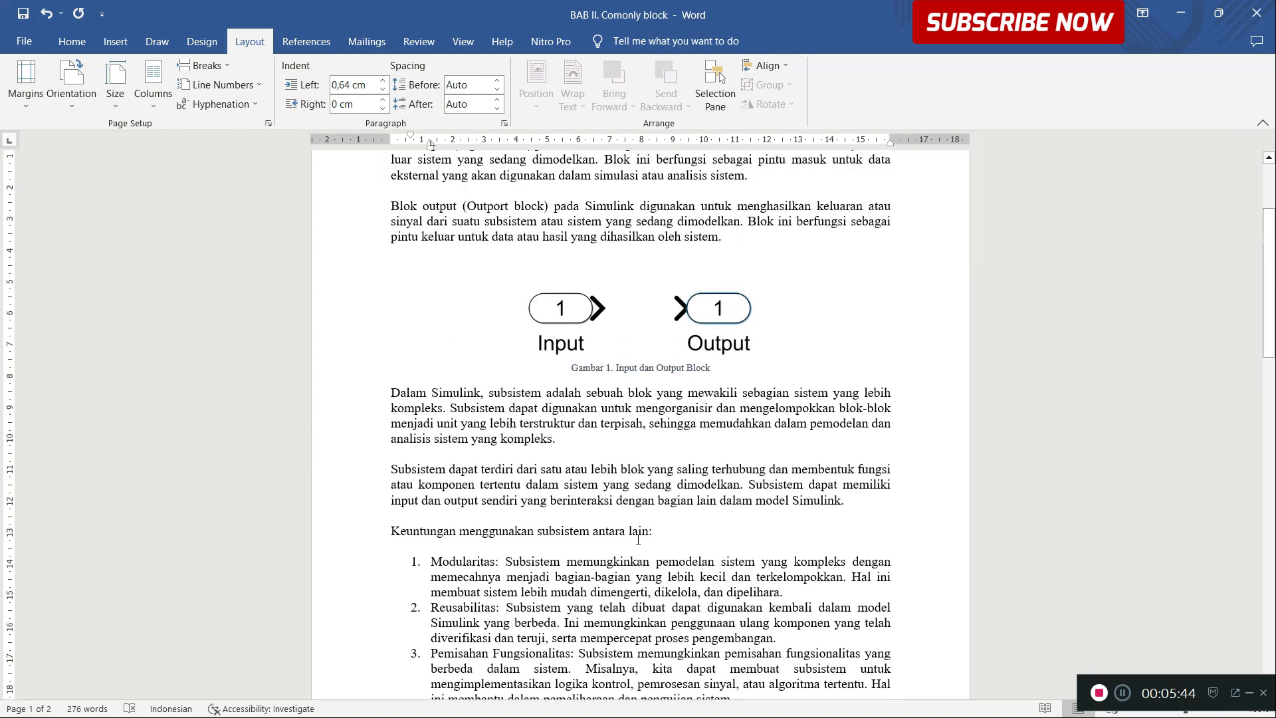
scroll(552, 299, down, 4)
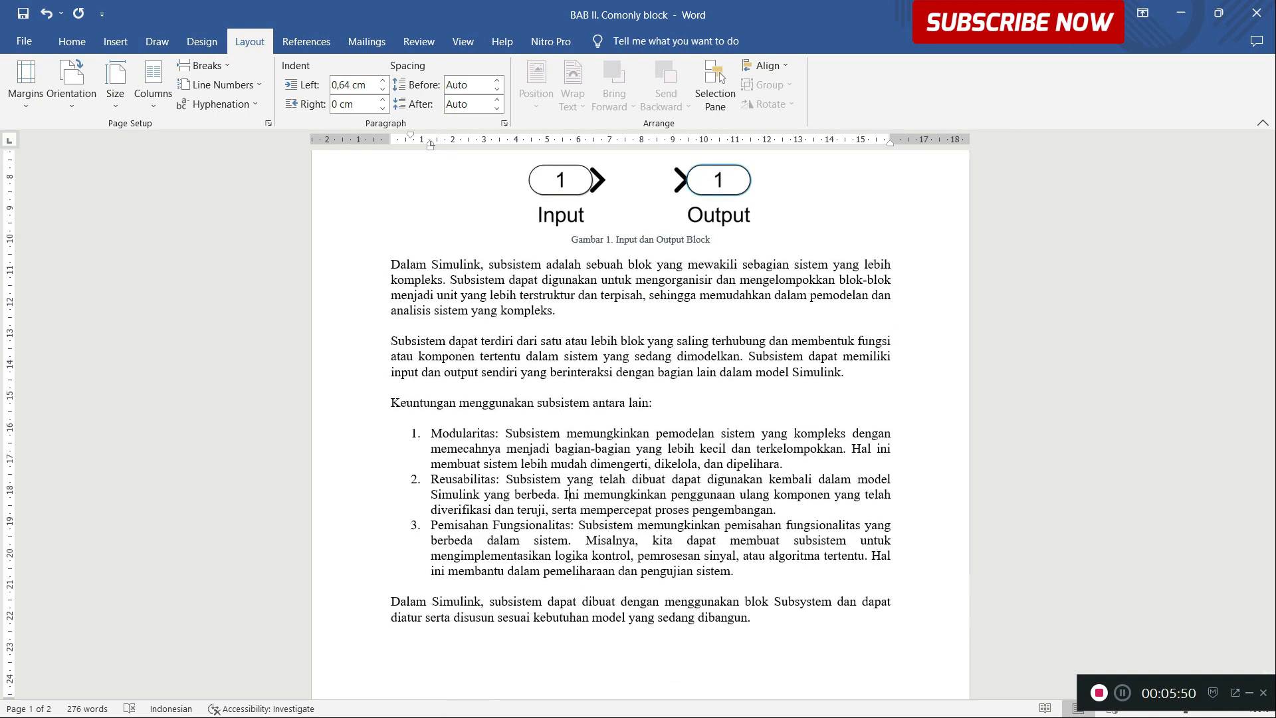
Step: Switch to the untitled1 model in Simulink and close the Library Browser to free the canvas
key(super)
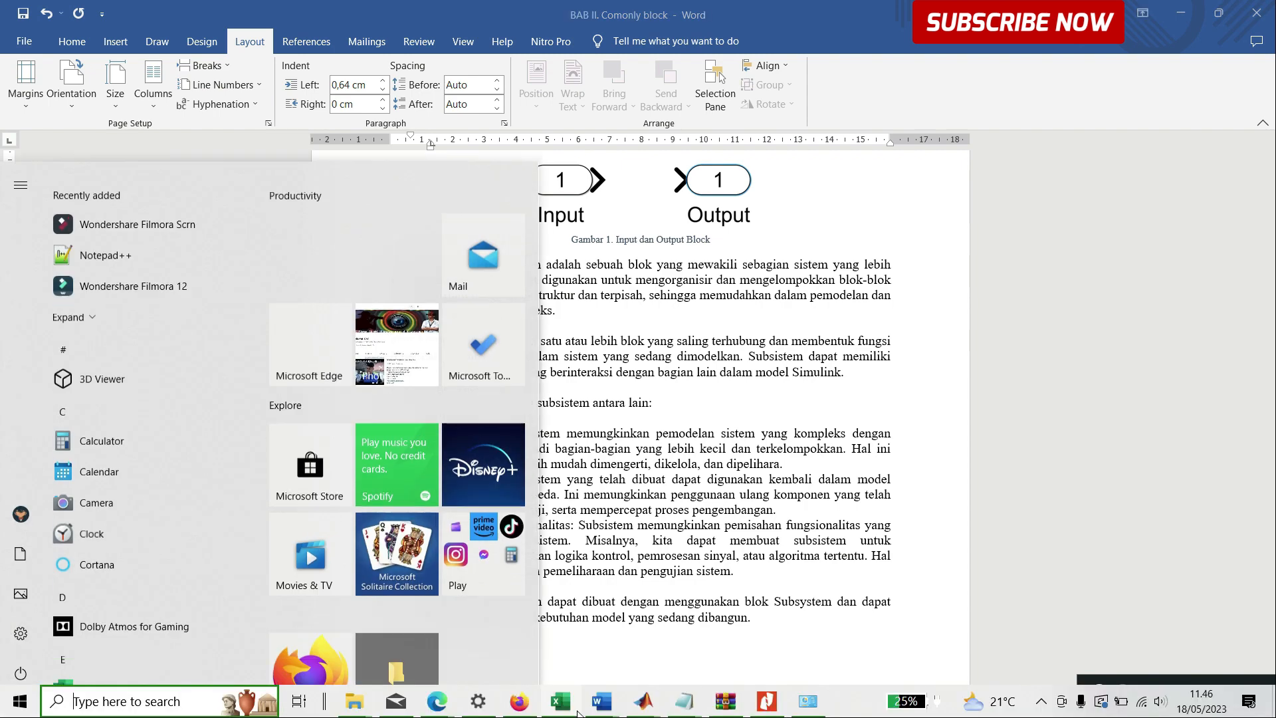
mouse_move(643, 702)
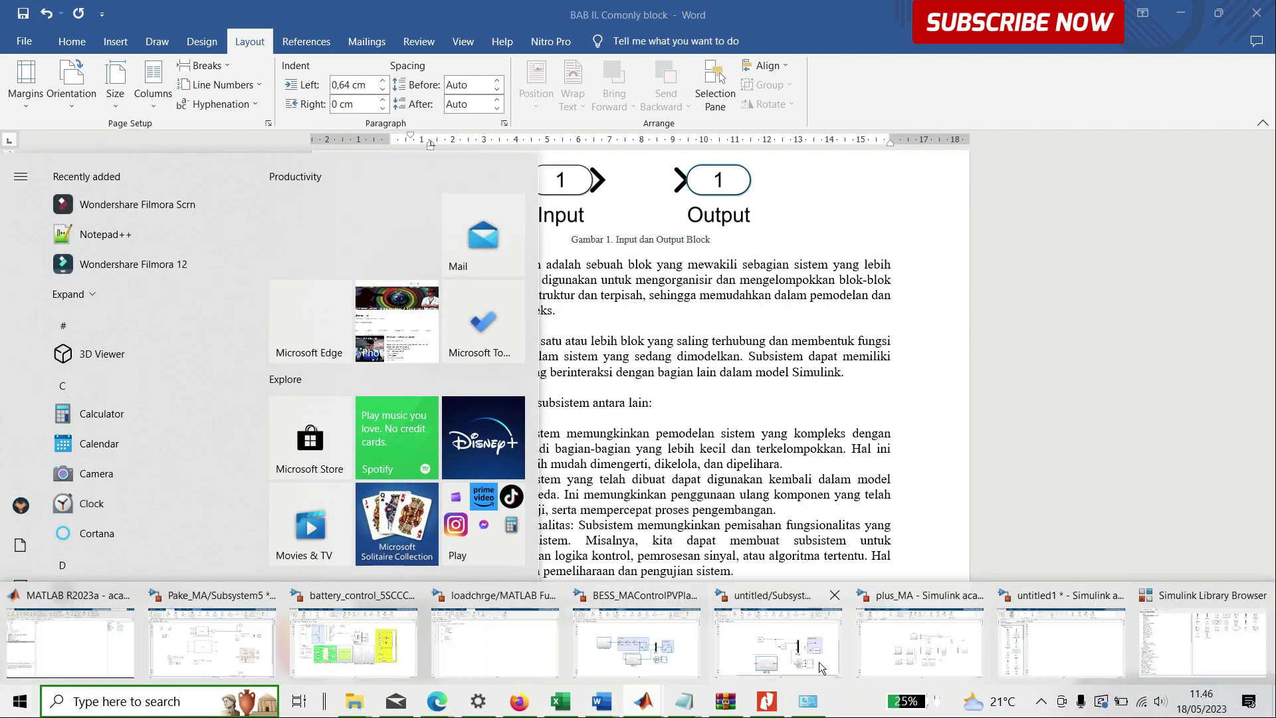
click(1043, 640)
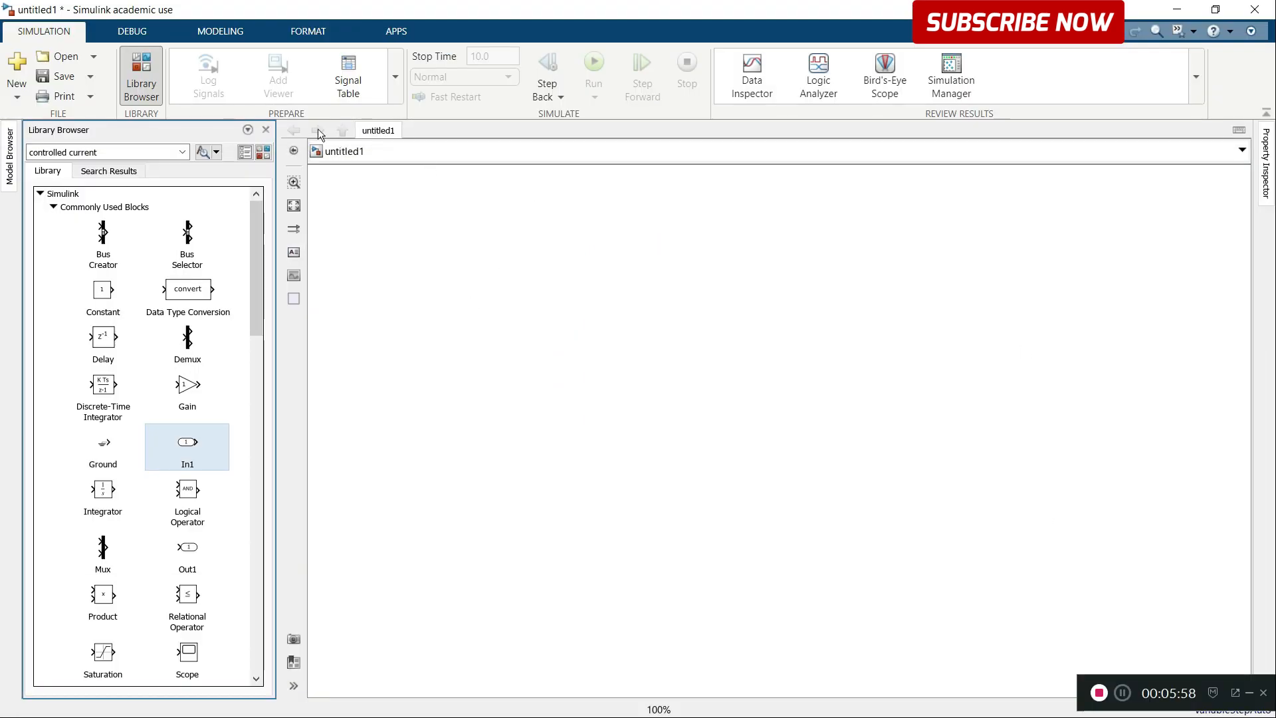
click(267, 130)
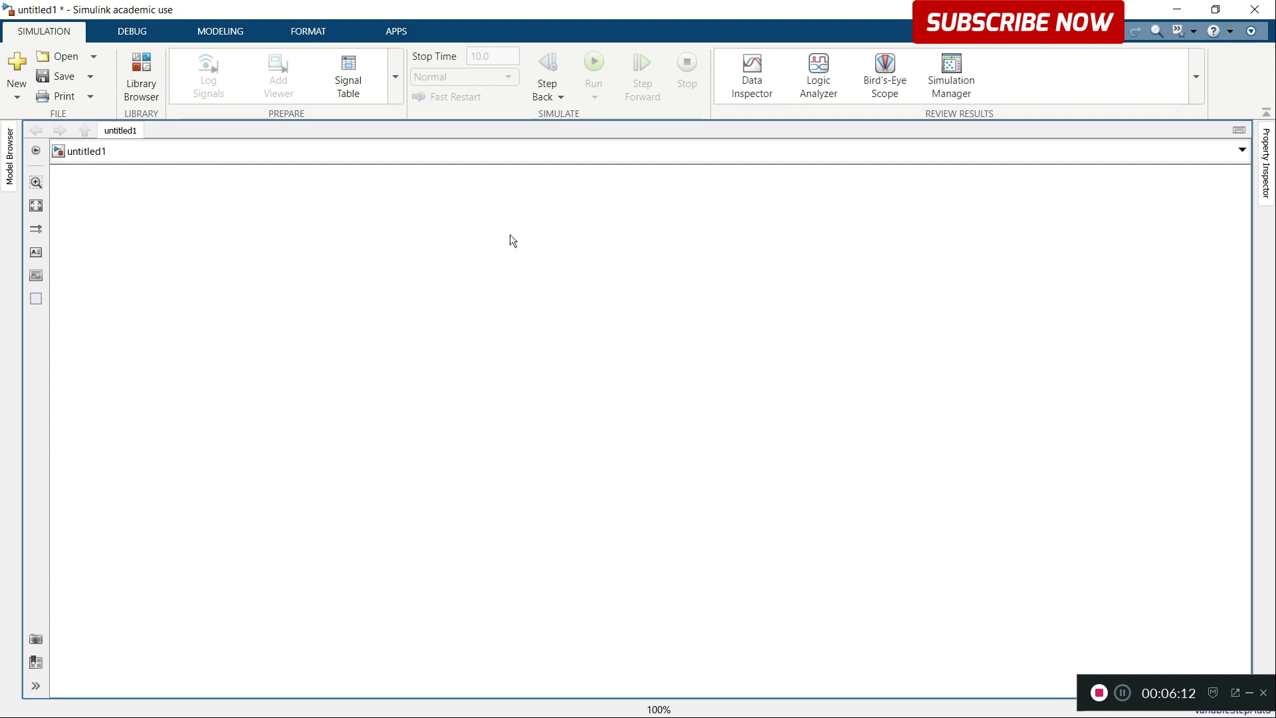
Step: Create a text annotation reading "Tegangan" in the upper part of the empty canvas
double_click(519, 199)
text(Tegangan)
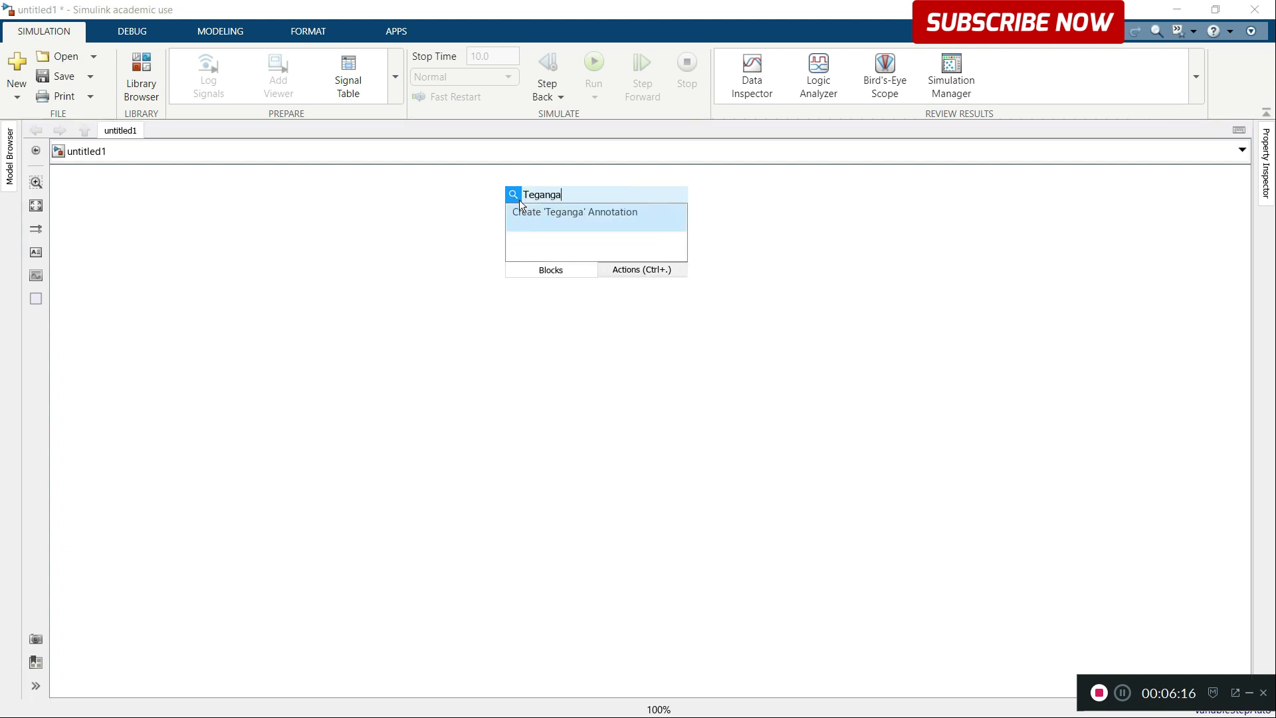
key(Return)
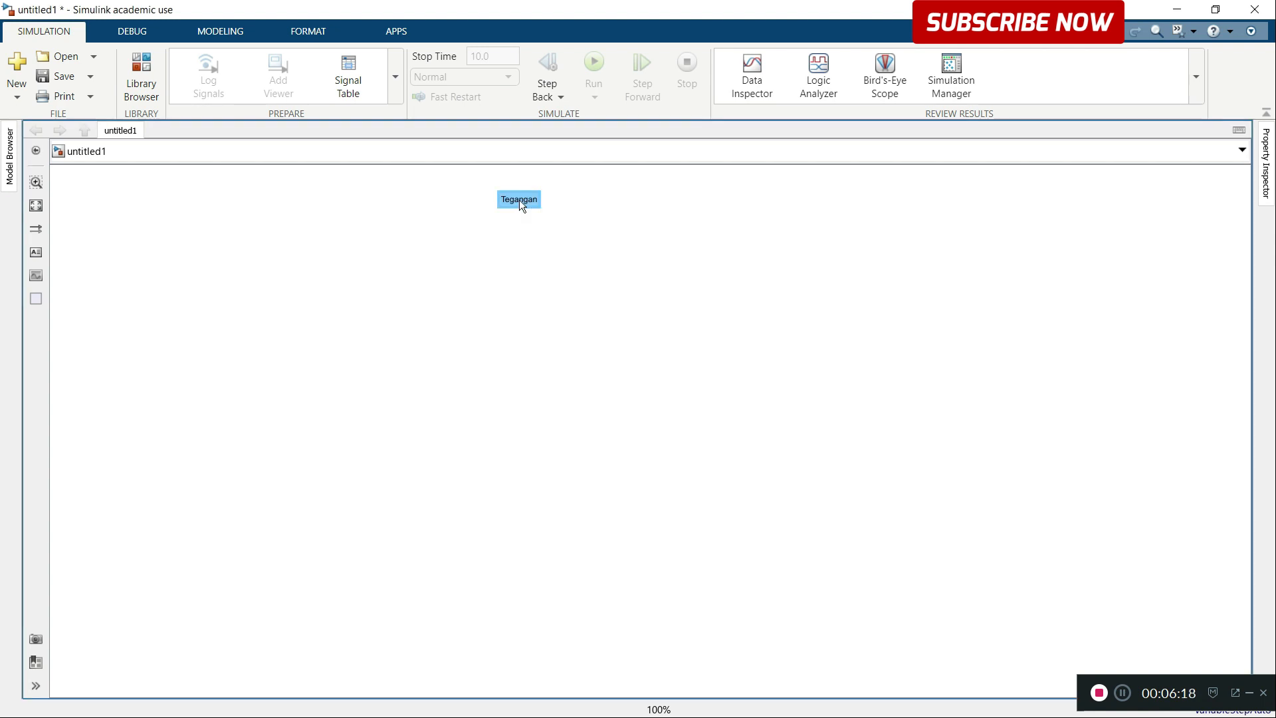
Step: Enlarge the "Tegangan" annotation box and set its text to font size 26
click(528, 202)
mouse_move(542, 208)
mouse_down()
mouse_move(567, 225)
mouse_move(639, 230)
mouse_up()
click(531, 200)
double_click(535, 199)
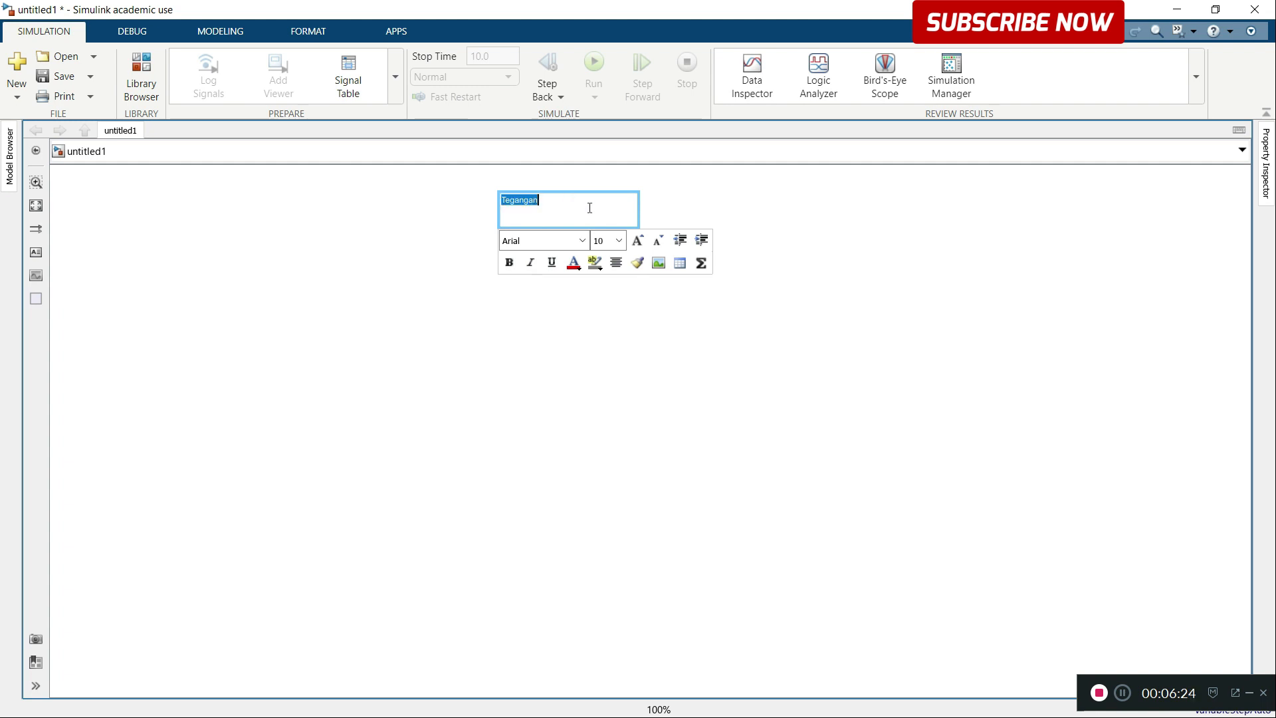
click(619, 240)
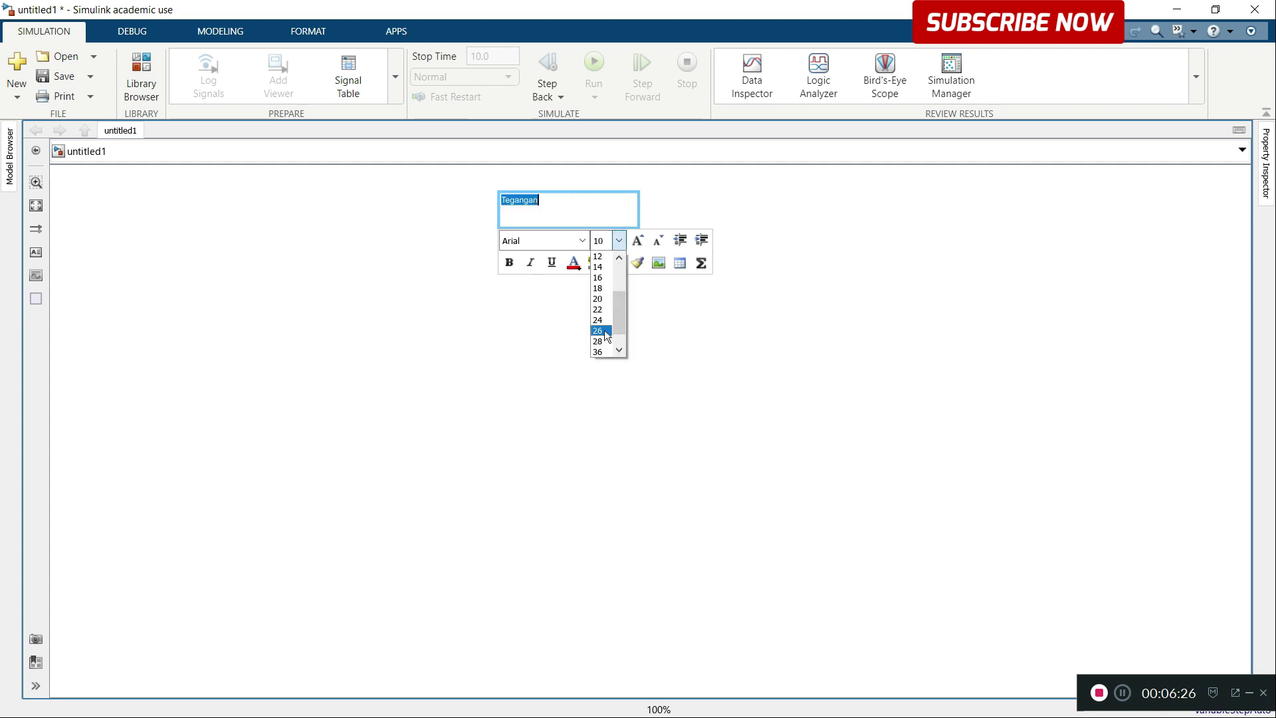
click(598, 330)
click(729, 237)
click(589, 218)
click(586, 213)
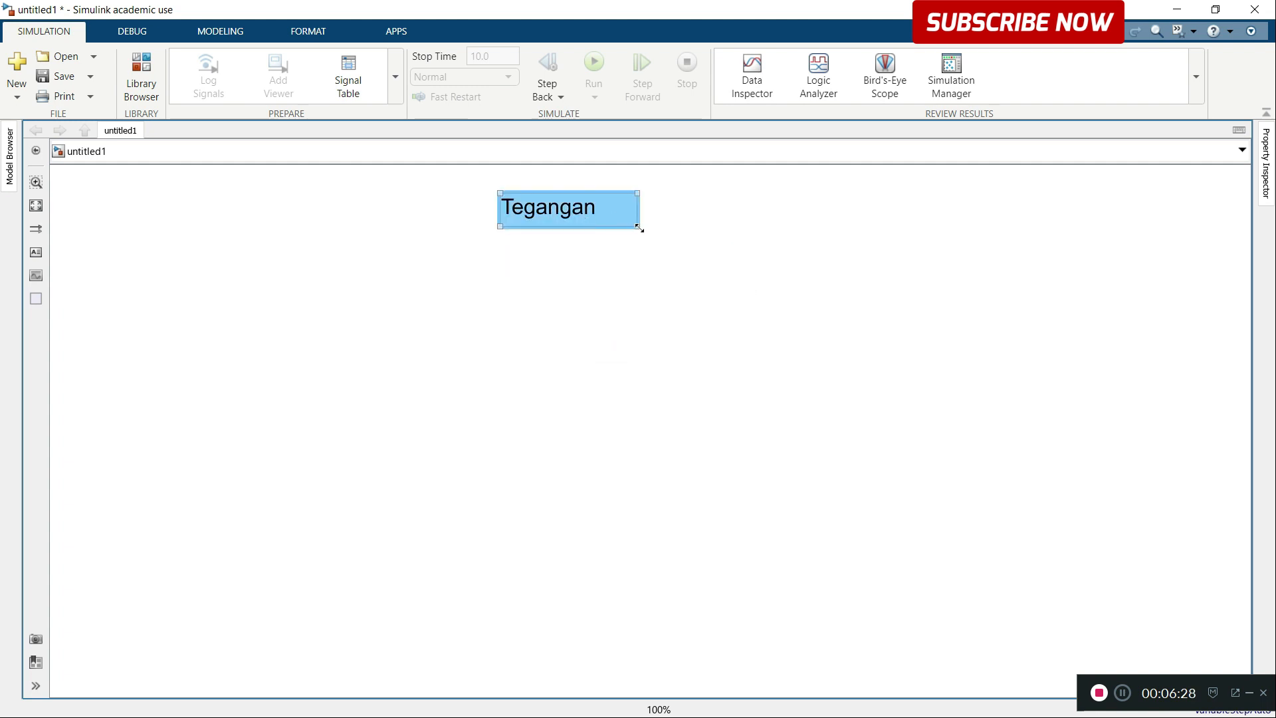
Step: Replace the annotation text with "Daya" and shrink the box to fit the word
double_click(580, 207)
text(Daya)
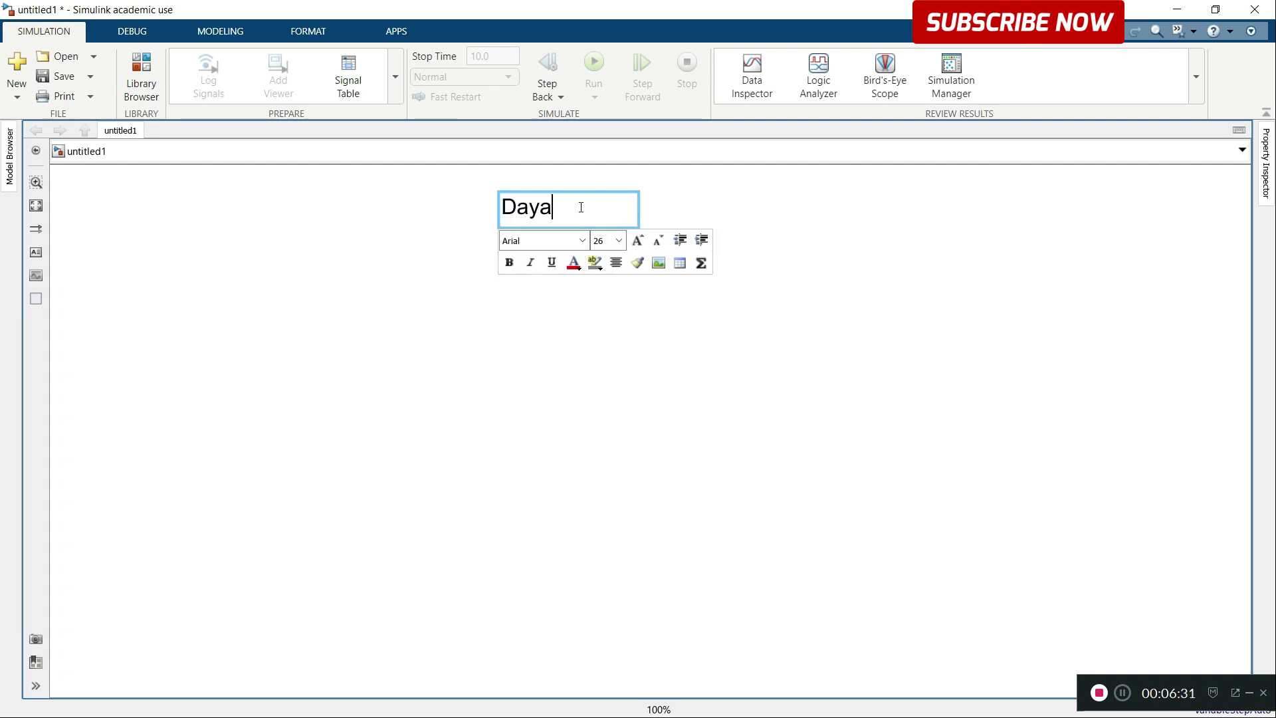
click(643, 329)
click(565, 214)
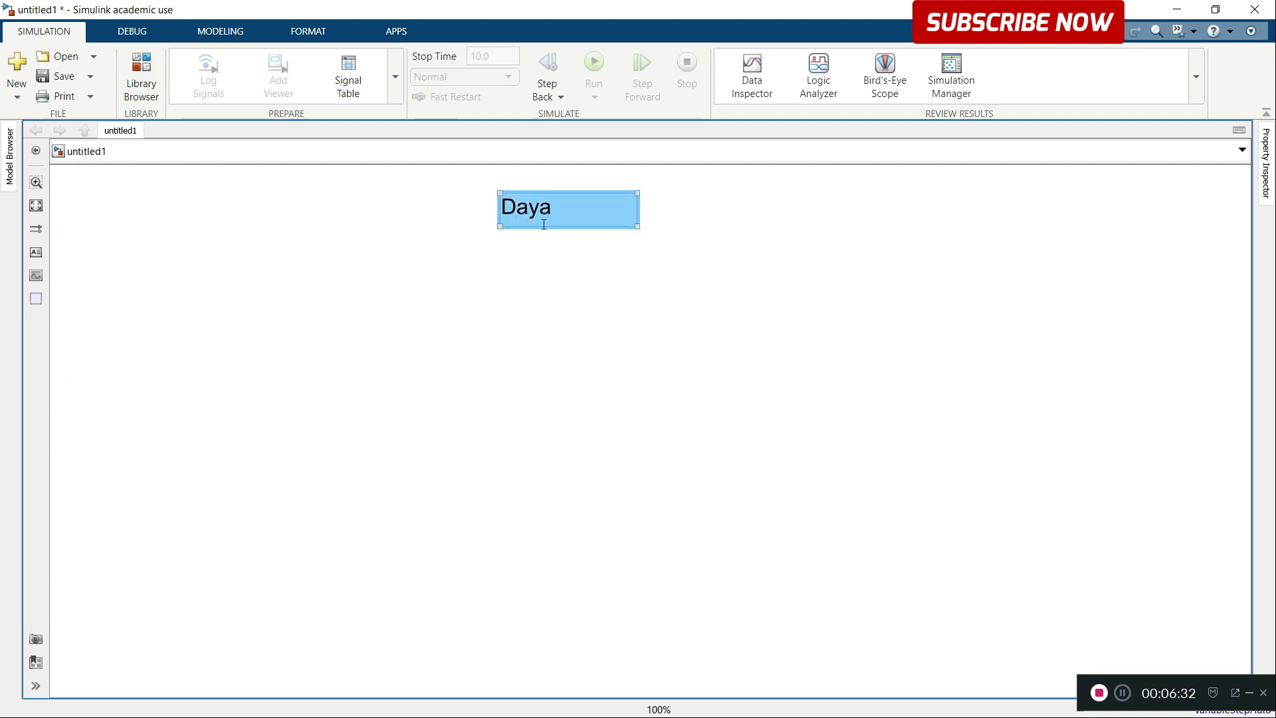
drag(636, 228, 555, 218)
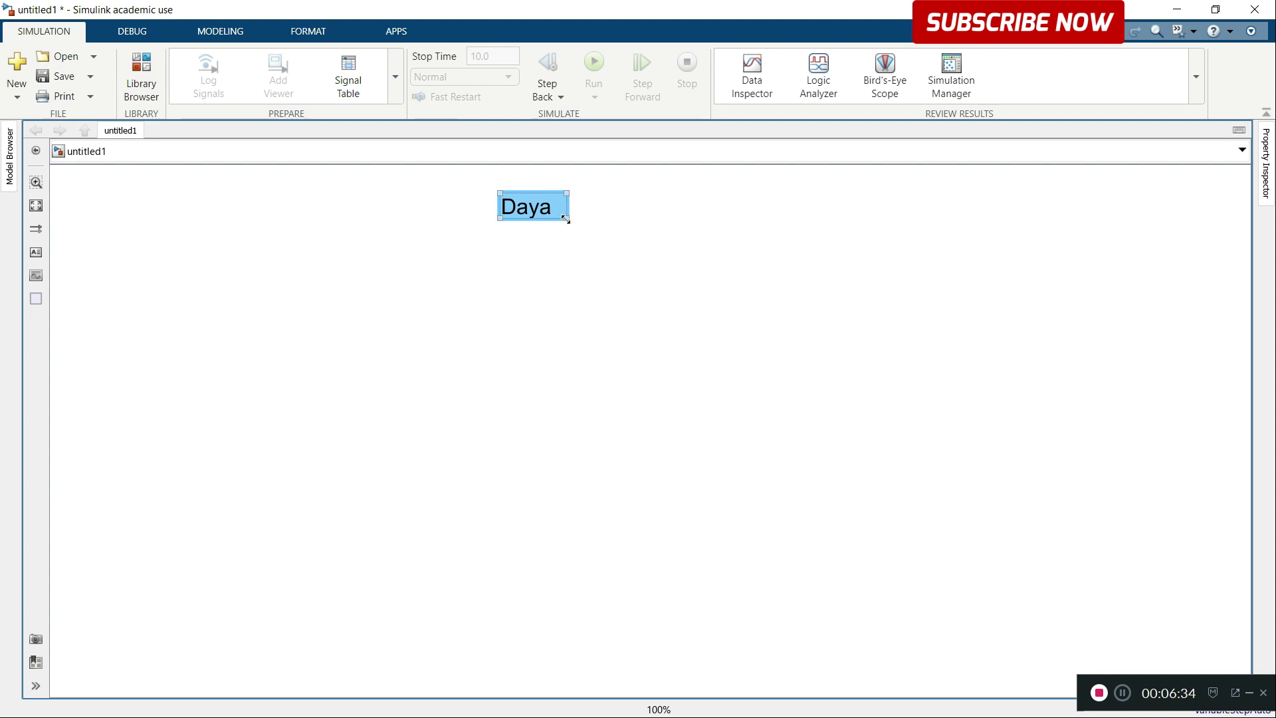
click(564, 214)
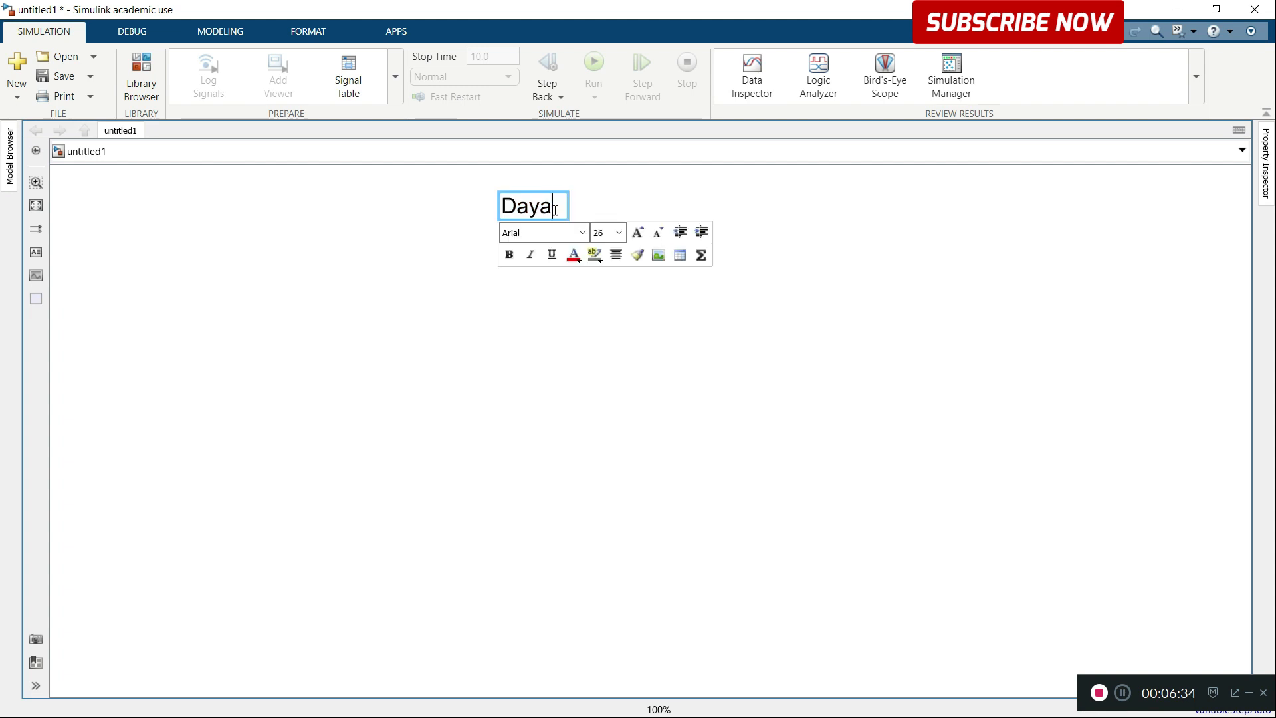
drag(569, 220, 558, 220)
click(591, 212)
click(551, 212)
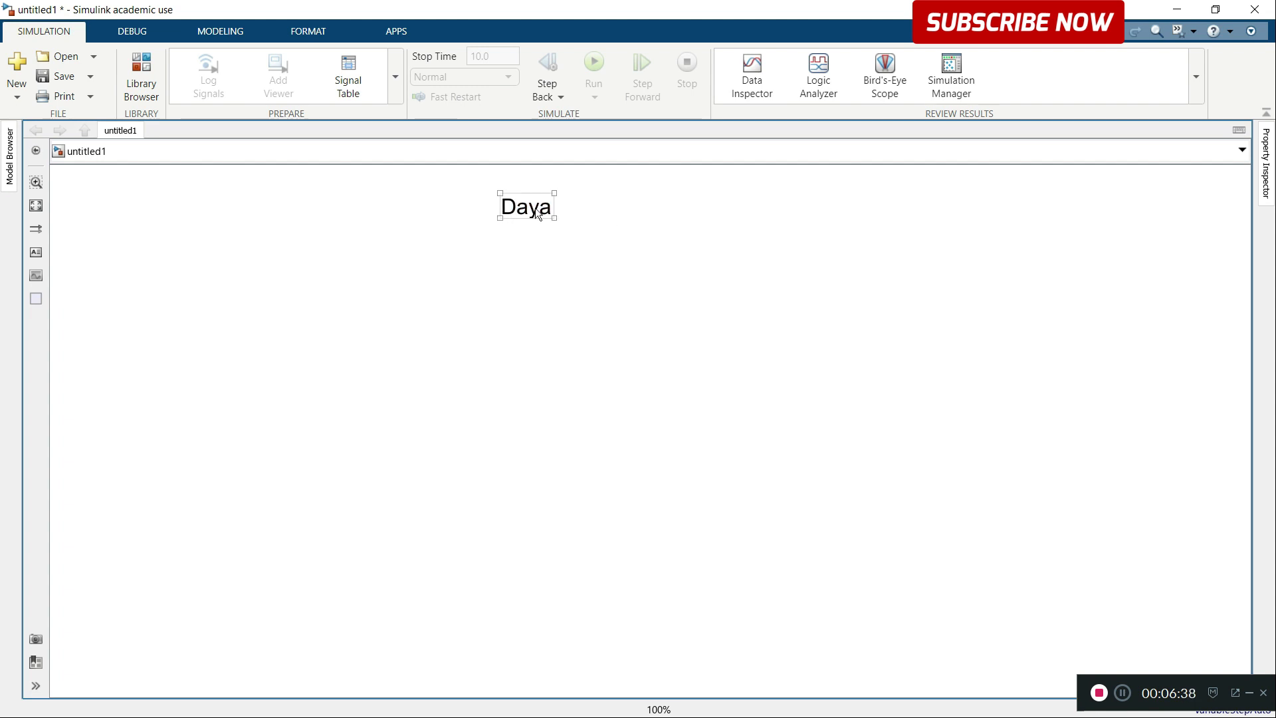
click(540, 211)
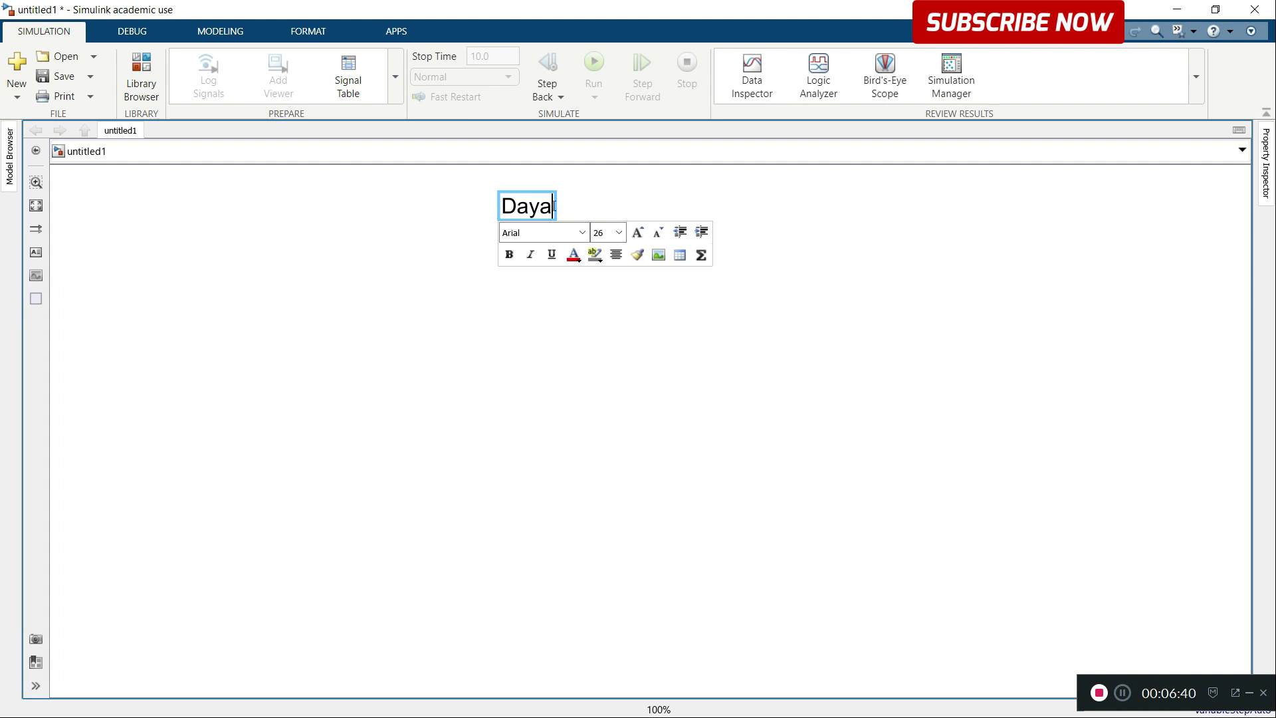
text(;)
key(BackSpace)
key(BackSpace)
text(=)
key(BackSpace)
key(BackSpace)
click(598, 211)
Step: Widen the annotation box, extend its text to "Daya (P) = V * I", and fit the box around the formula
click(530, 209)
drag(553, 218, 824, 293)
click(563, 206)
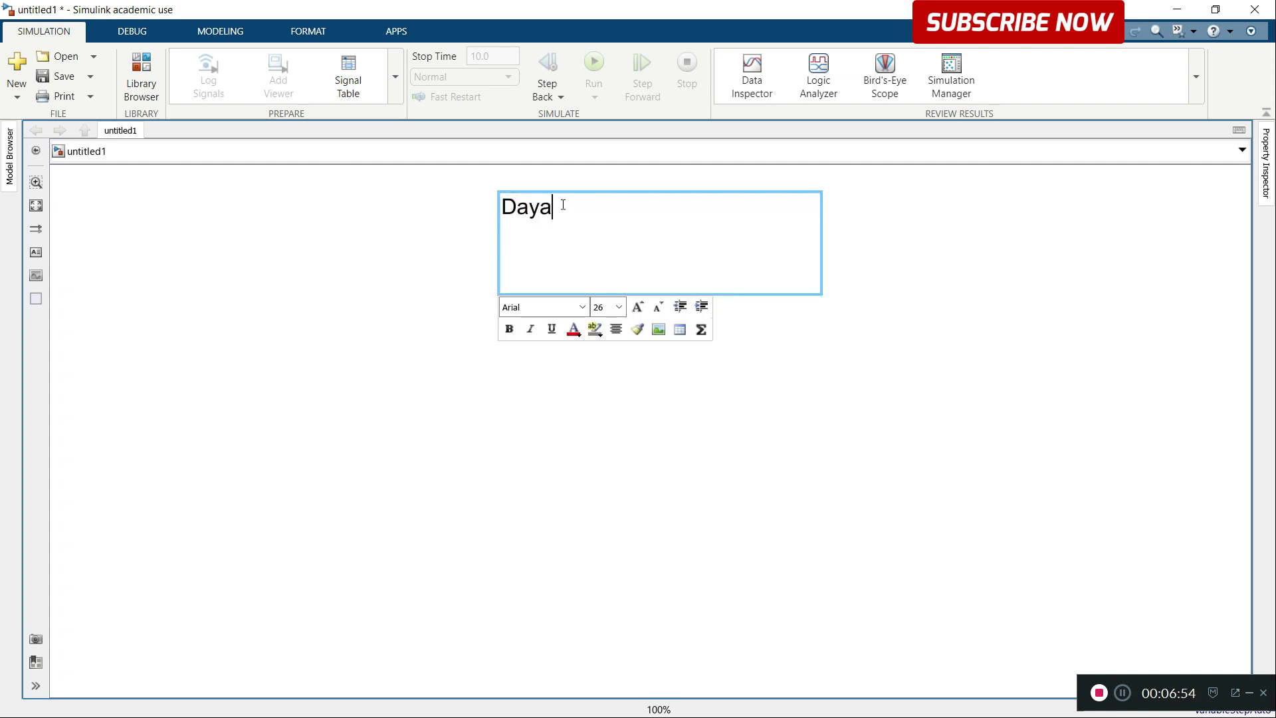
text((P) = V *)
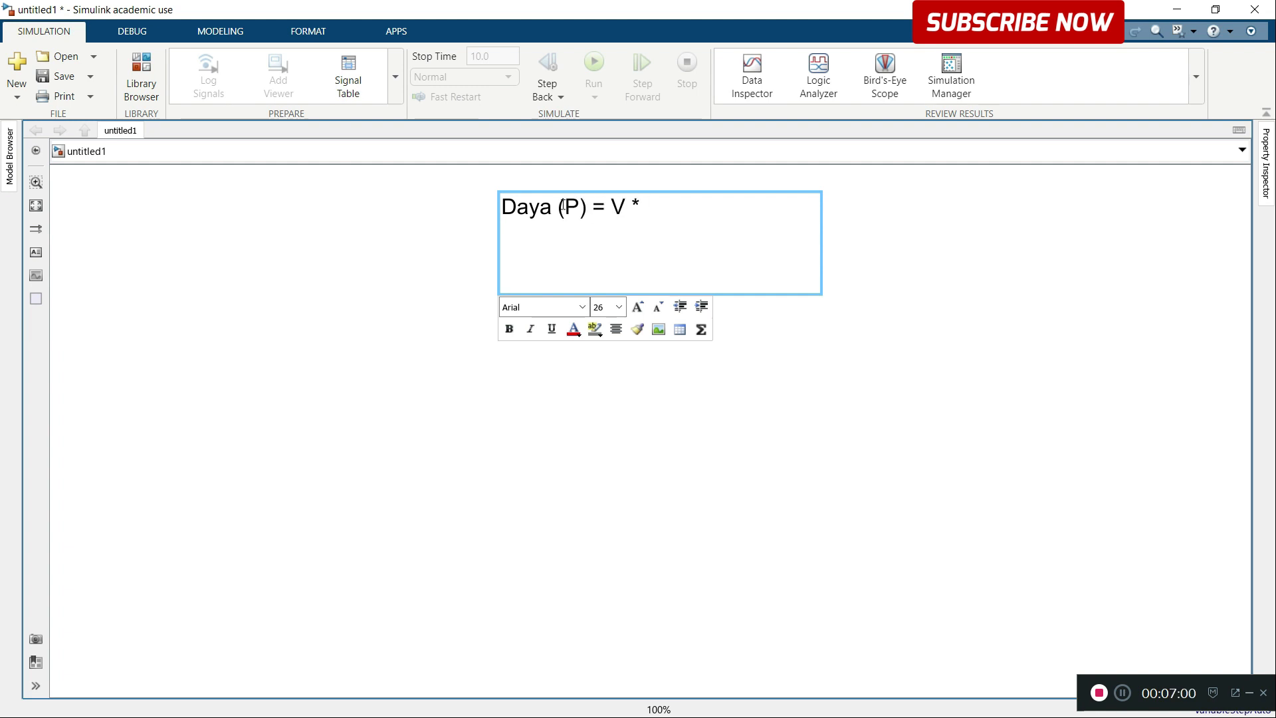
text( I)
click(840, 259)
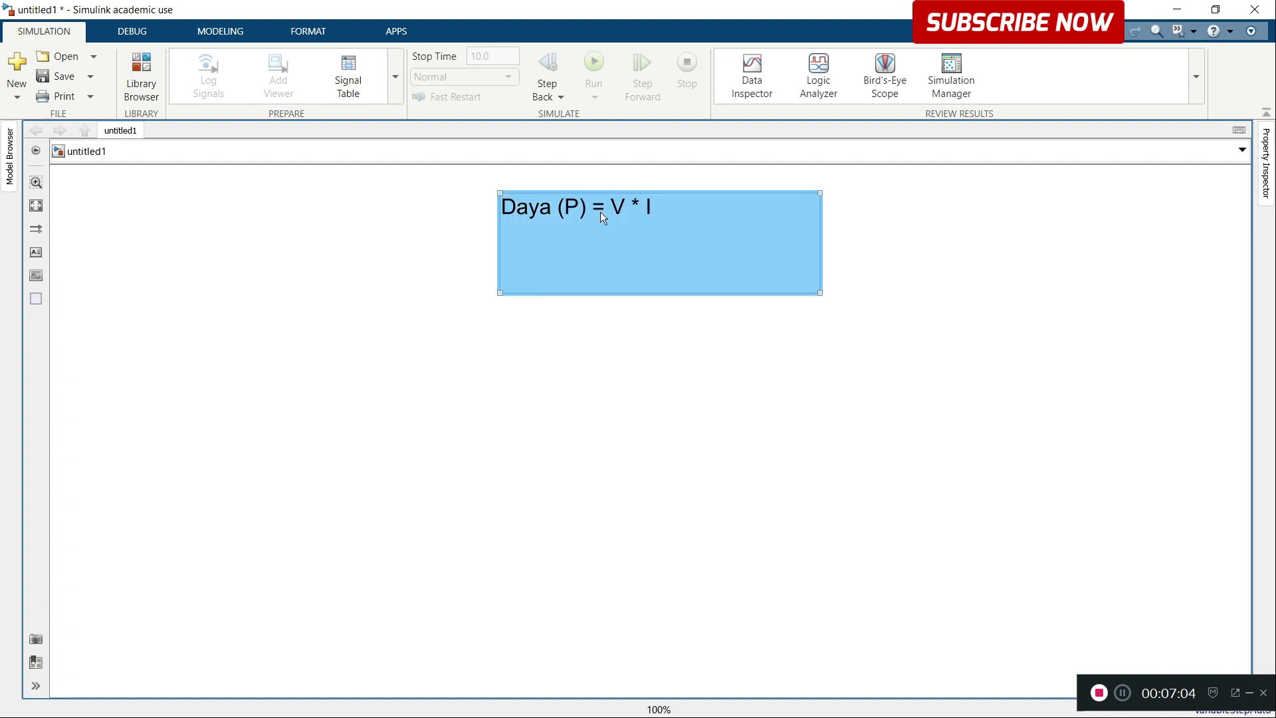
drag(821, 293, 663, 227)
click(823, 231)
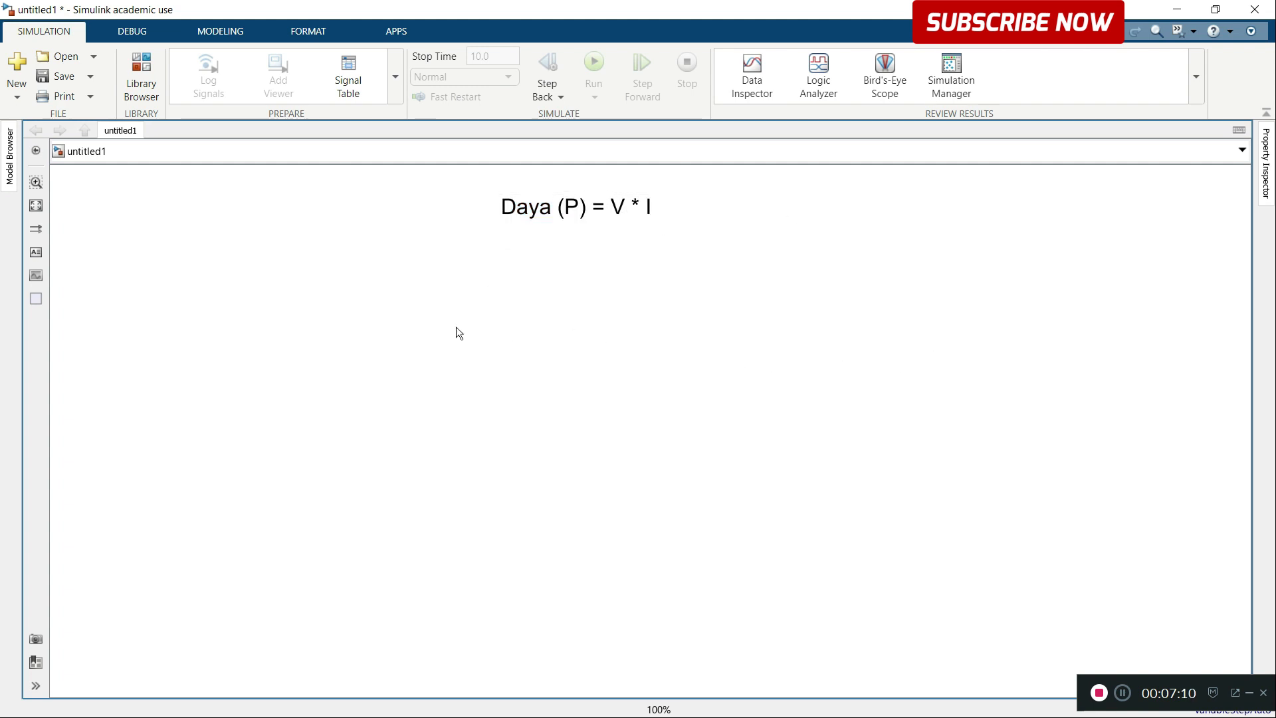
Step: Add the line "V = 220" below the power formula, leaving a blank line between them
double_click(638, 208)
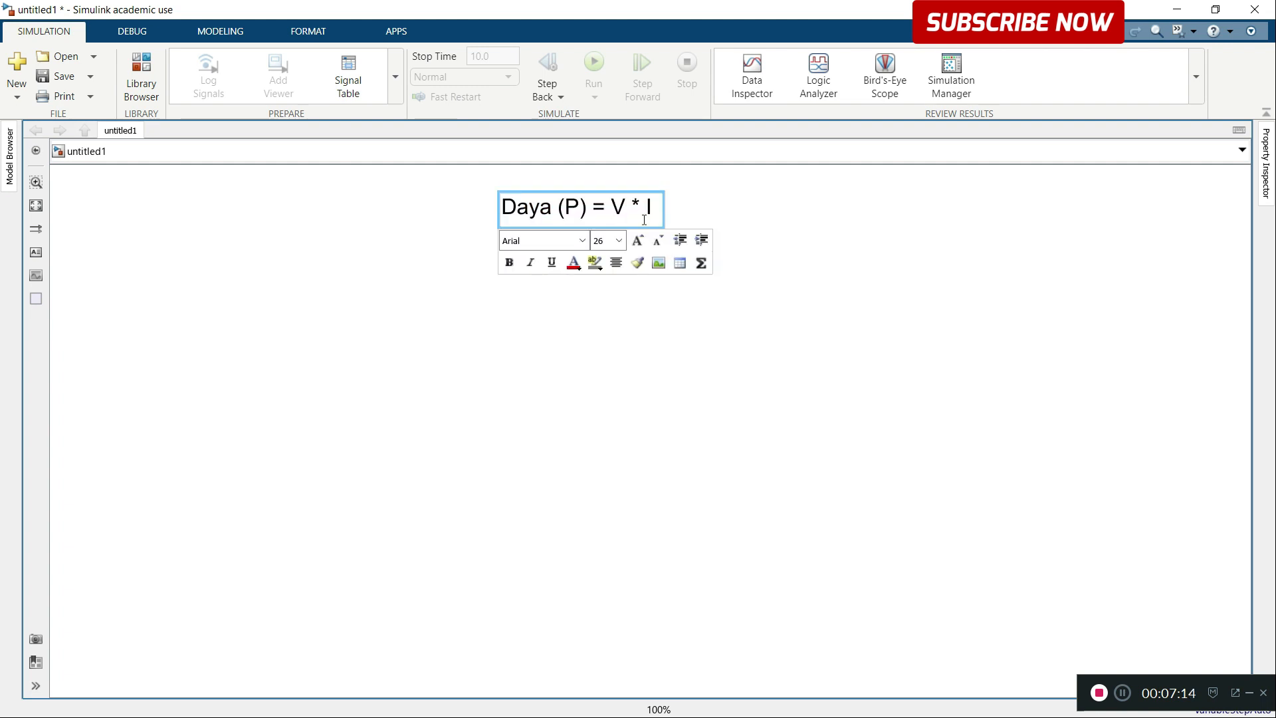
key(Return)
text(22)
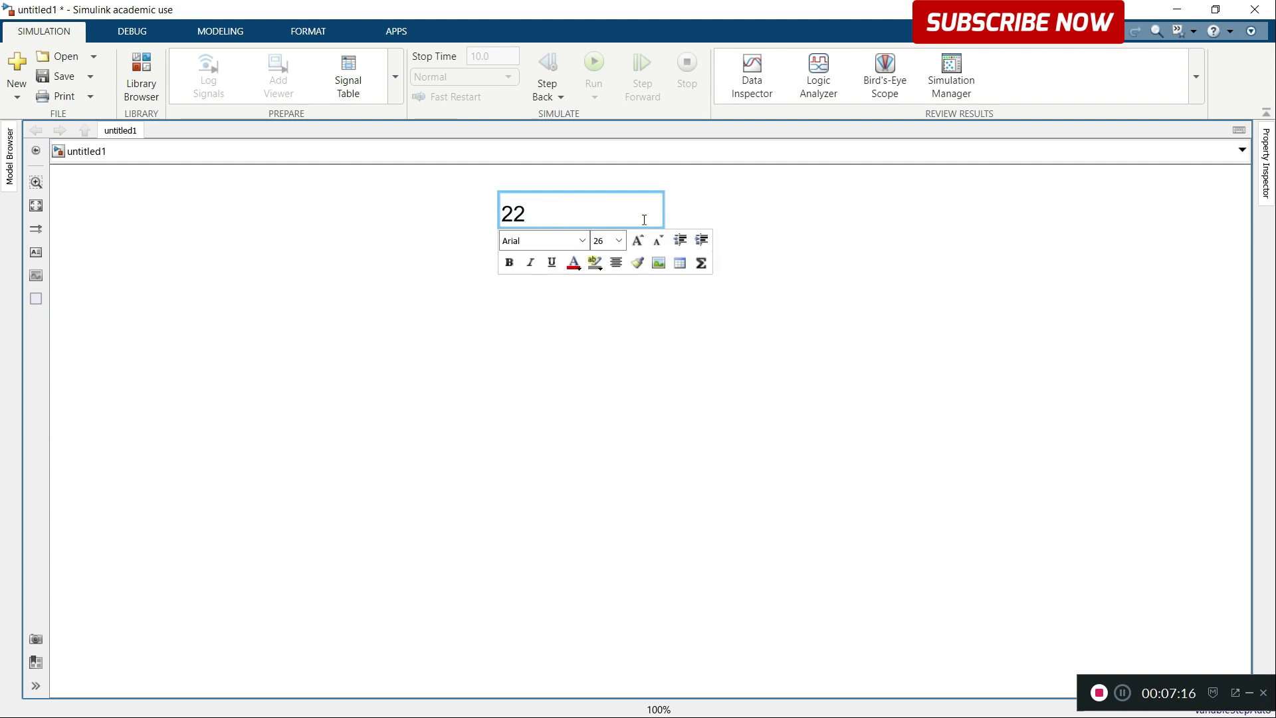
key(BackSpace)
key(BackSpace)
text(V + 220)
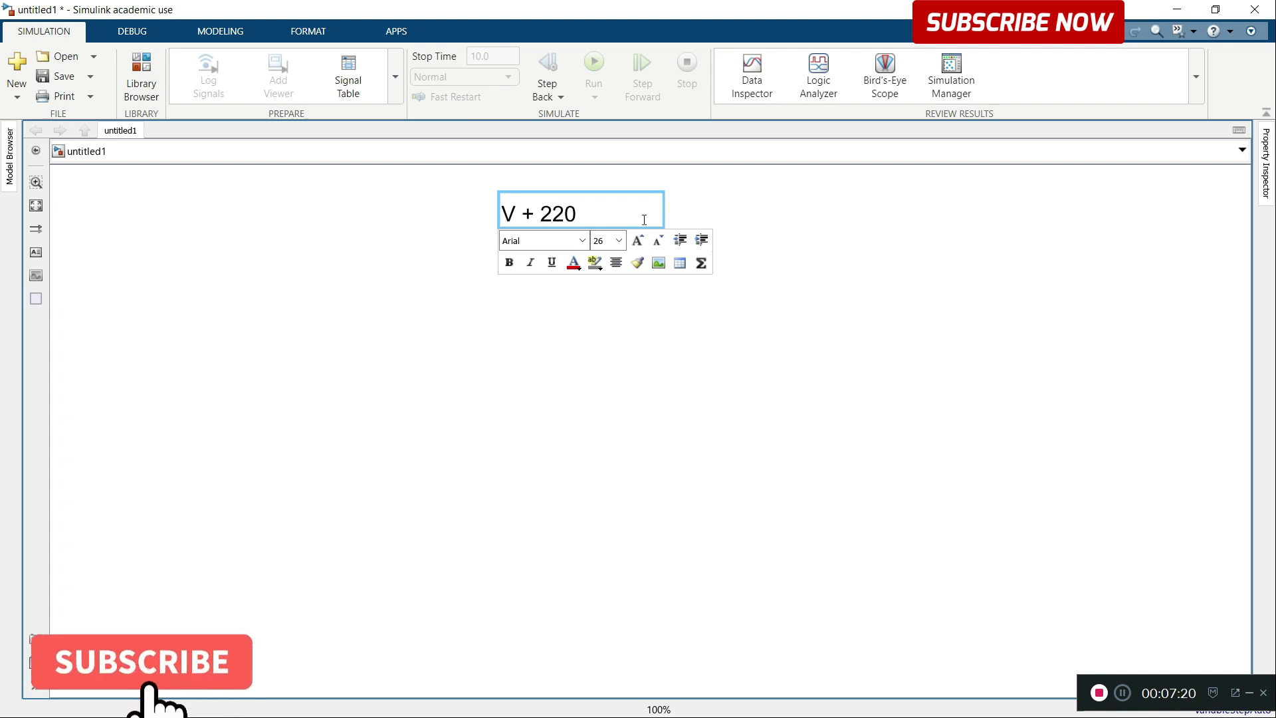
key(BackSpace)
key(BackSpace)
key(BackSpace)
key(BackSpace)
key(BackSpace)
key(BackSpace)
text(= 220)
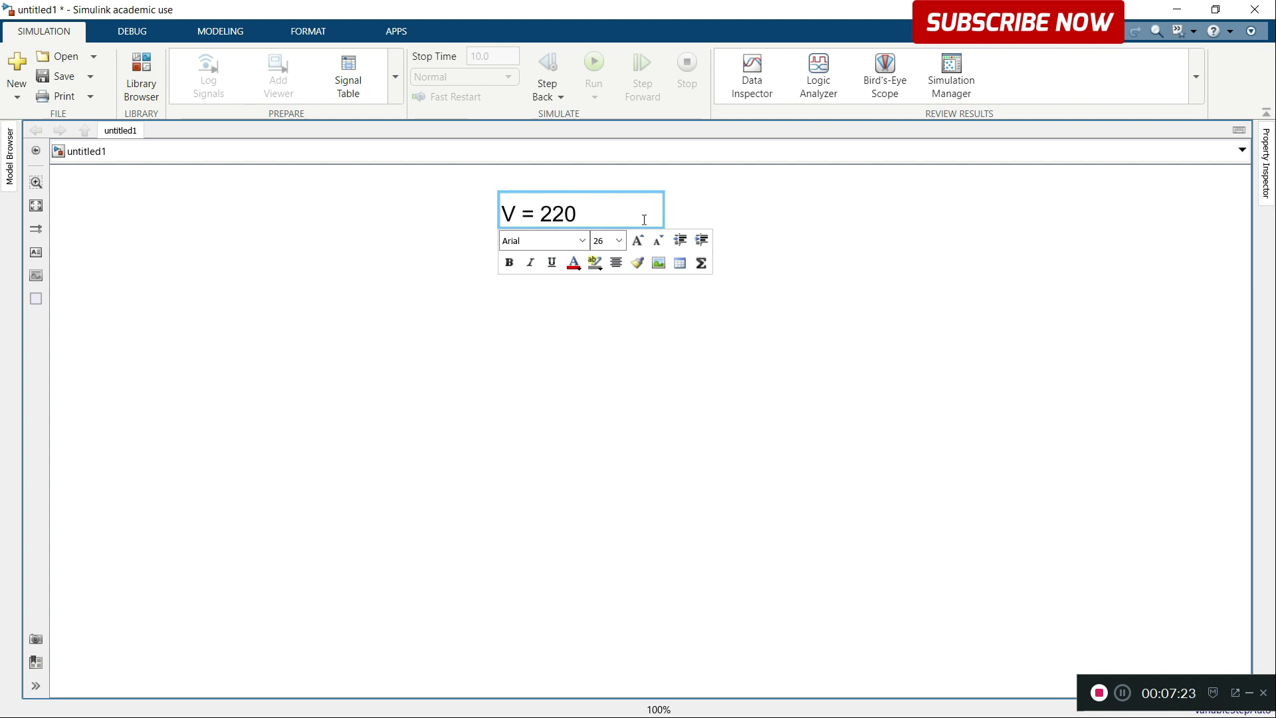
Step: Add the line "I = 10" under the voltage value and enlarge the annotation box to show all lines
key(Return)
text(I = )
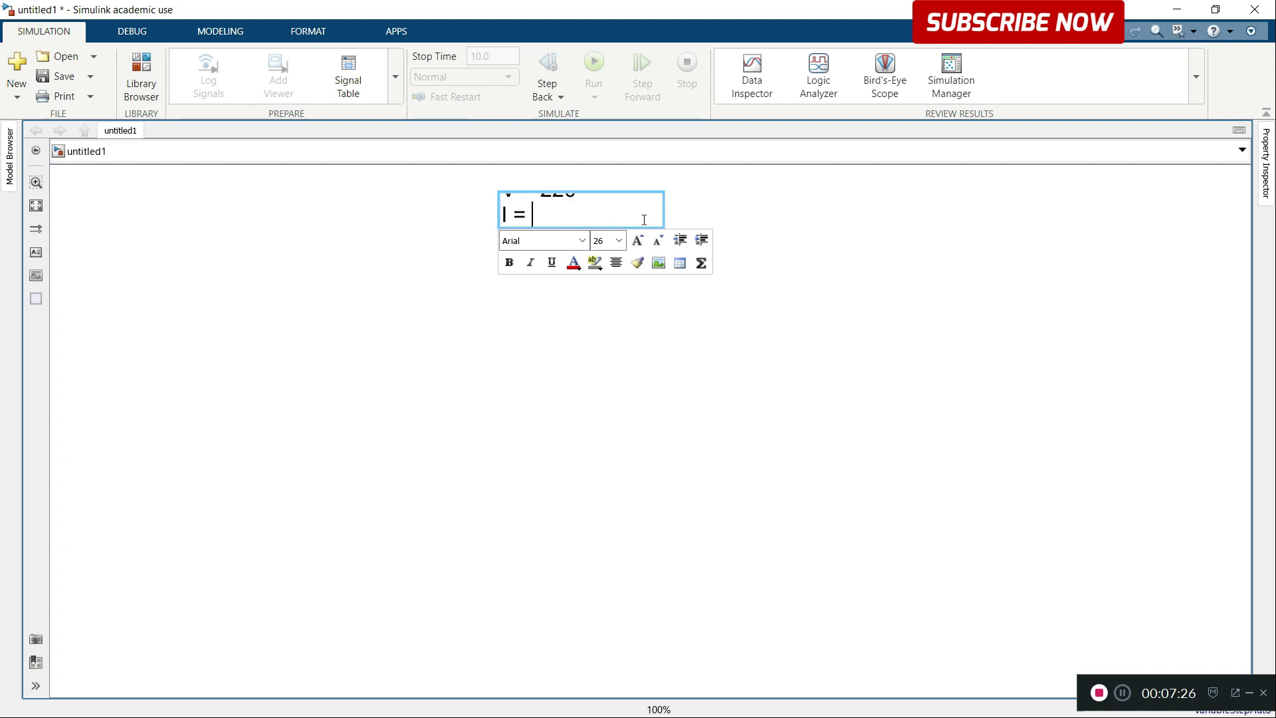
text(10)
click(692, 330)
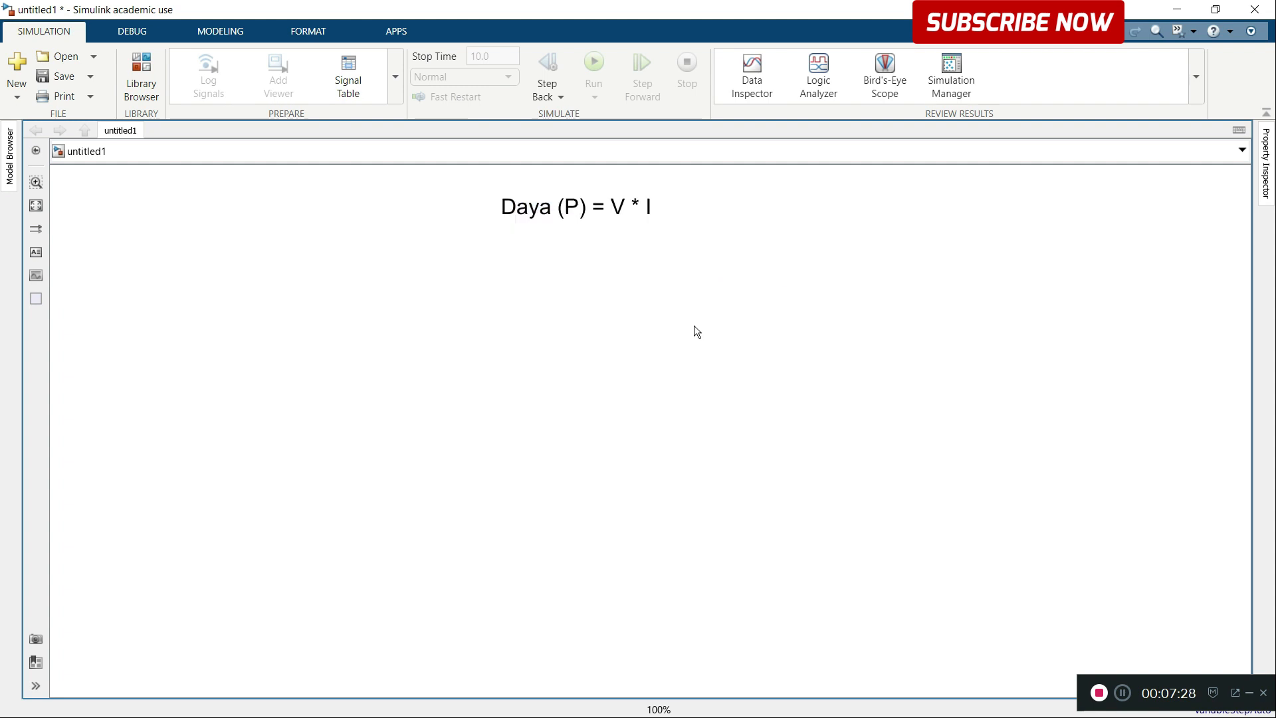
click(661, 220)
drag(665, 226, 768, 306)
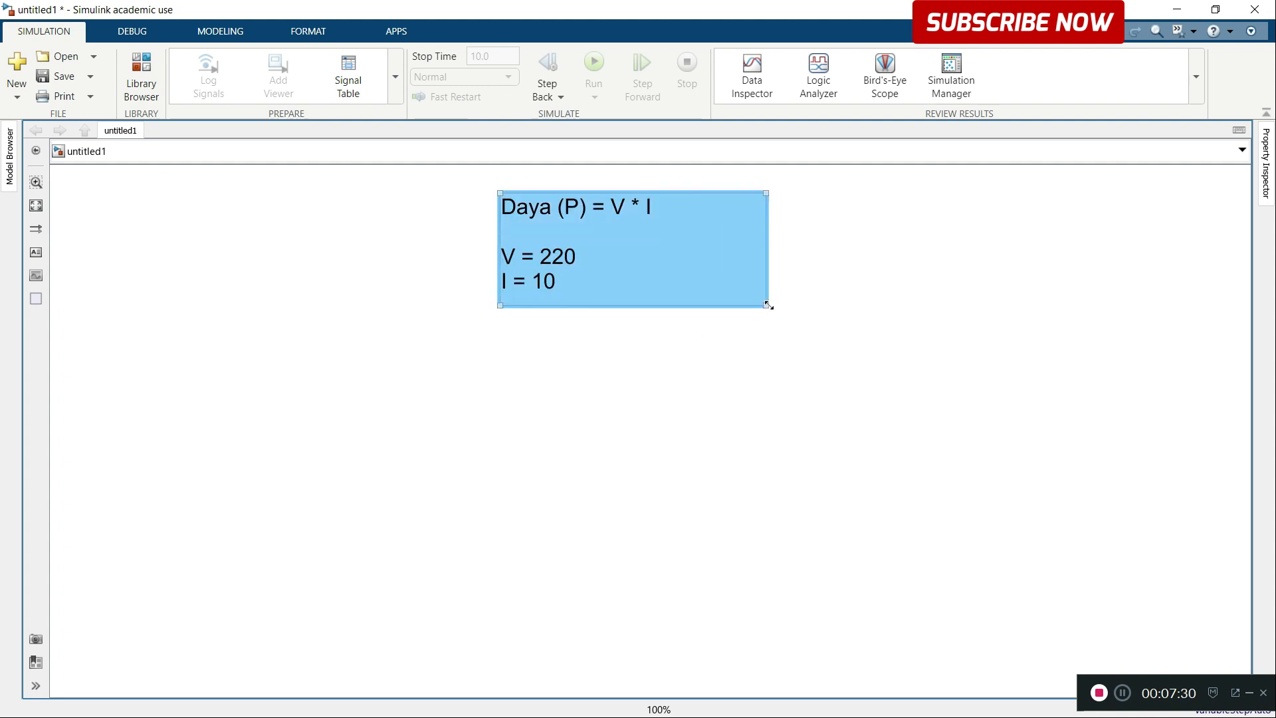
click(886, 308)
Step: Centre the "V = 220" and "I = 10" lines within the annotation
click(576, 249)
click(575, 246)
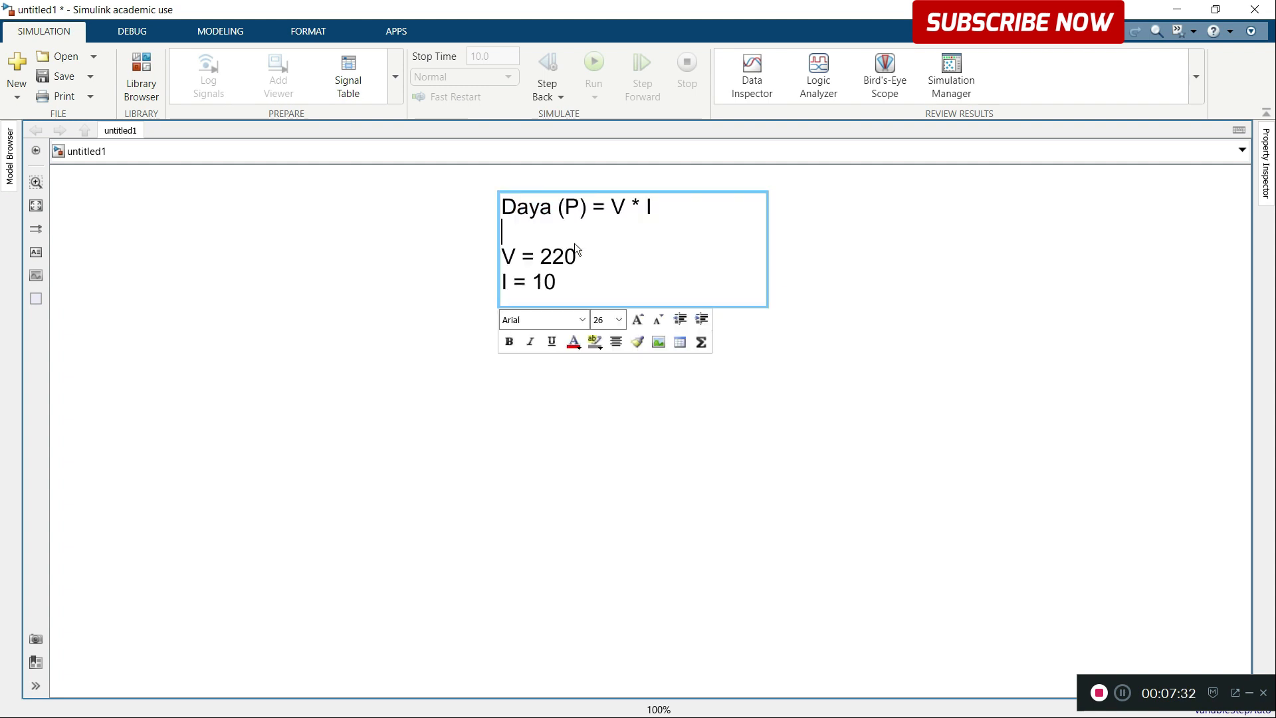
key(Down)
click(617, 342)
click(567, 283)
click(617, 342)
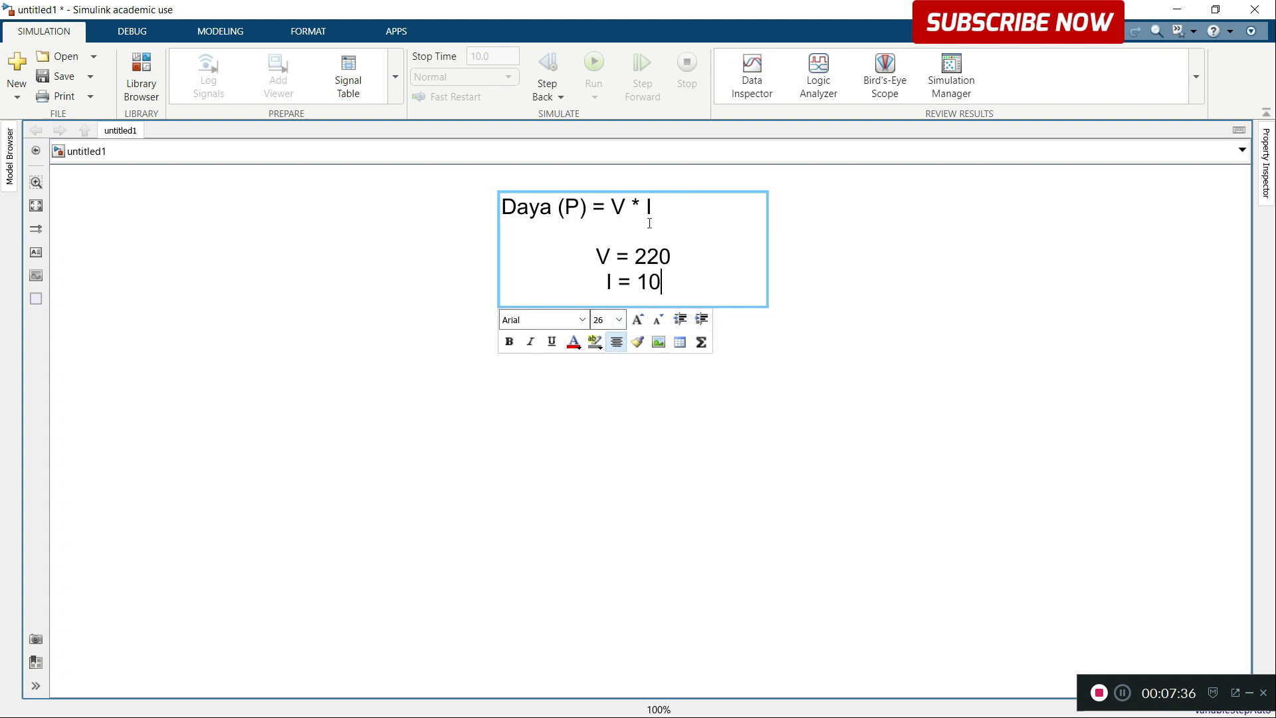
Step: Insert an underscore separator line between the power formula and "V = 220" in the annotation, fitting on a single line
click(638, 226)
click(617, 344)
click(617, 344)
text(_______________)
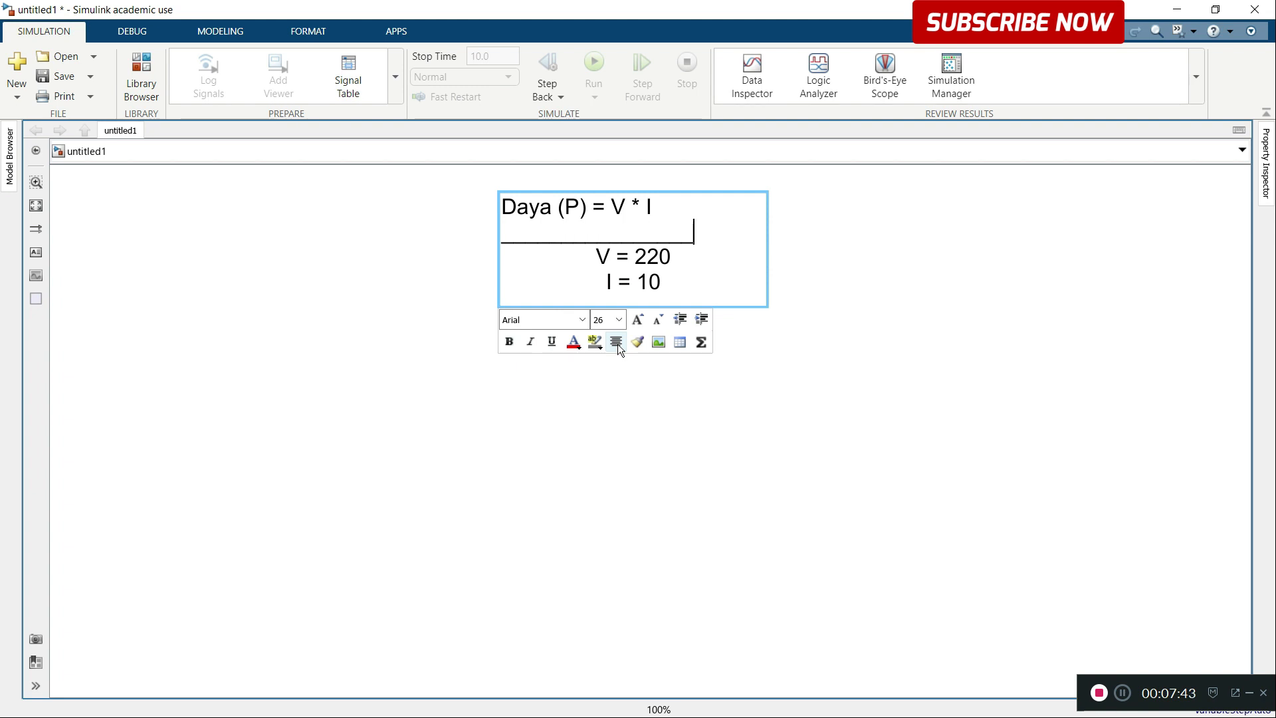
text(______)
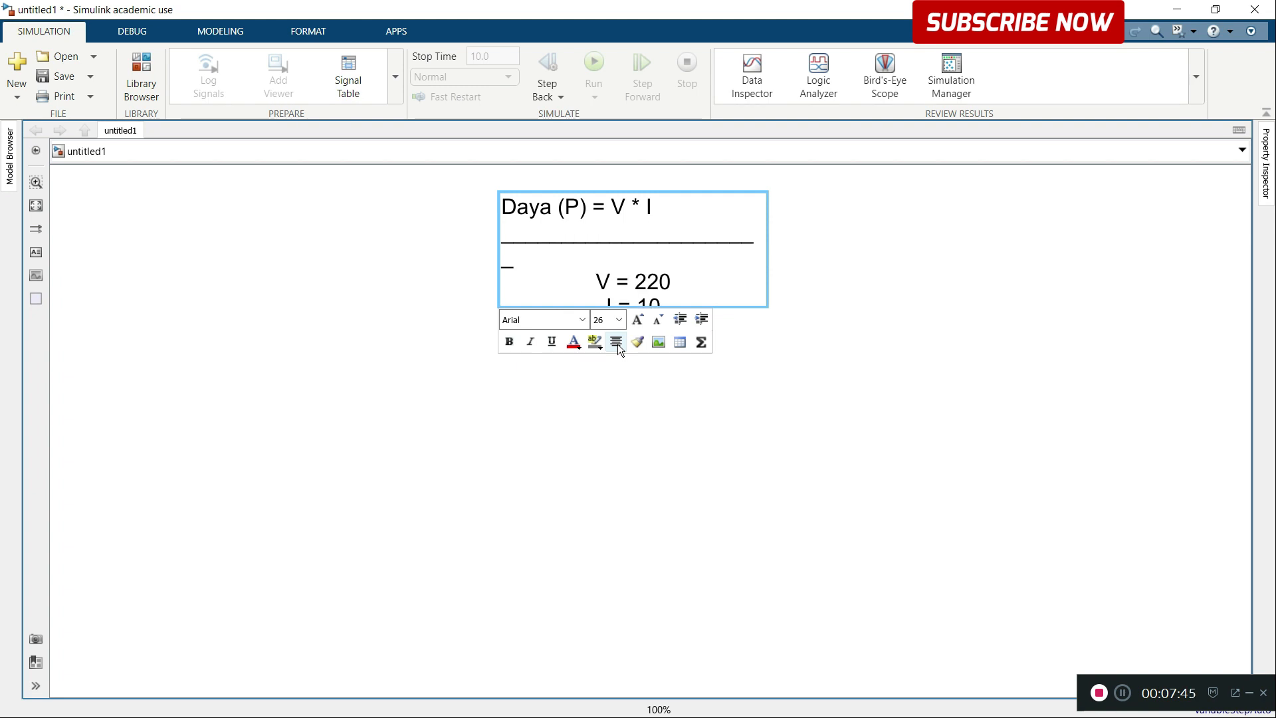
key(BackSpace)
click(826, 281)
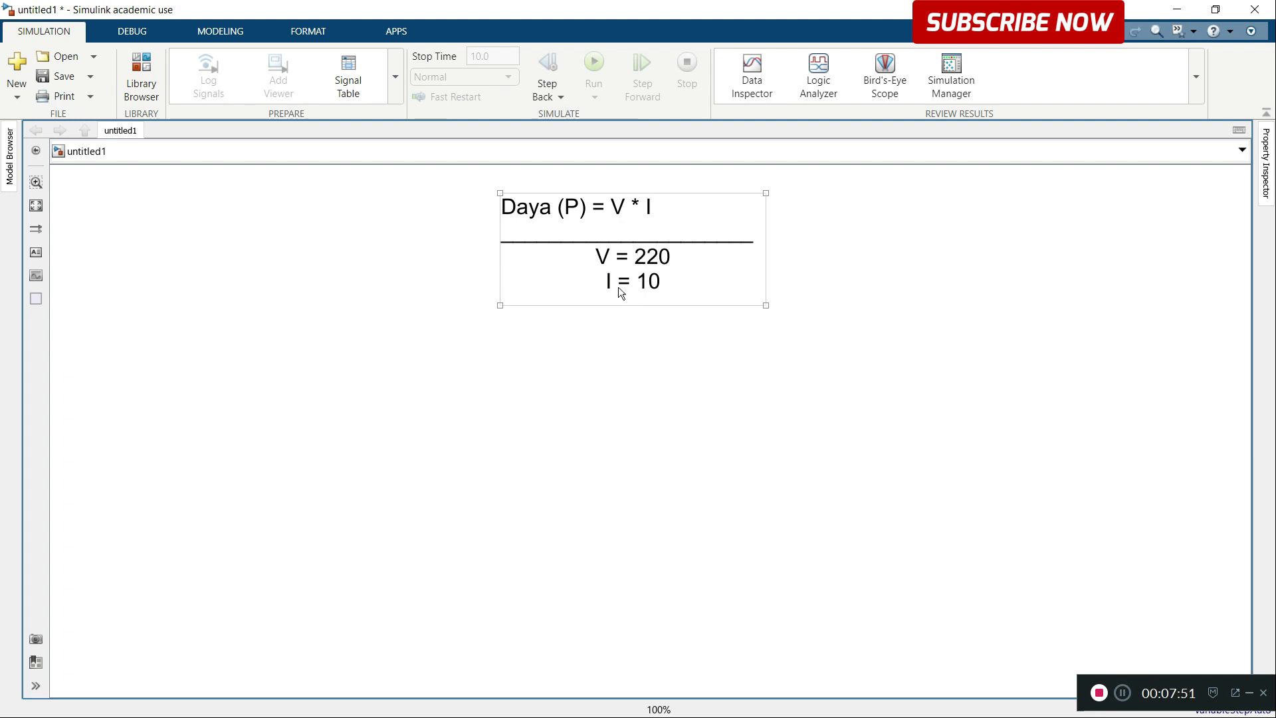
click(661, 332)
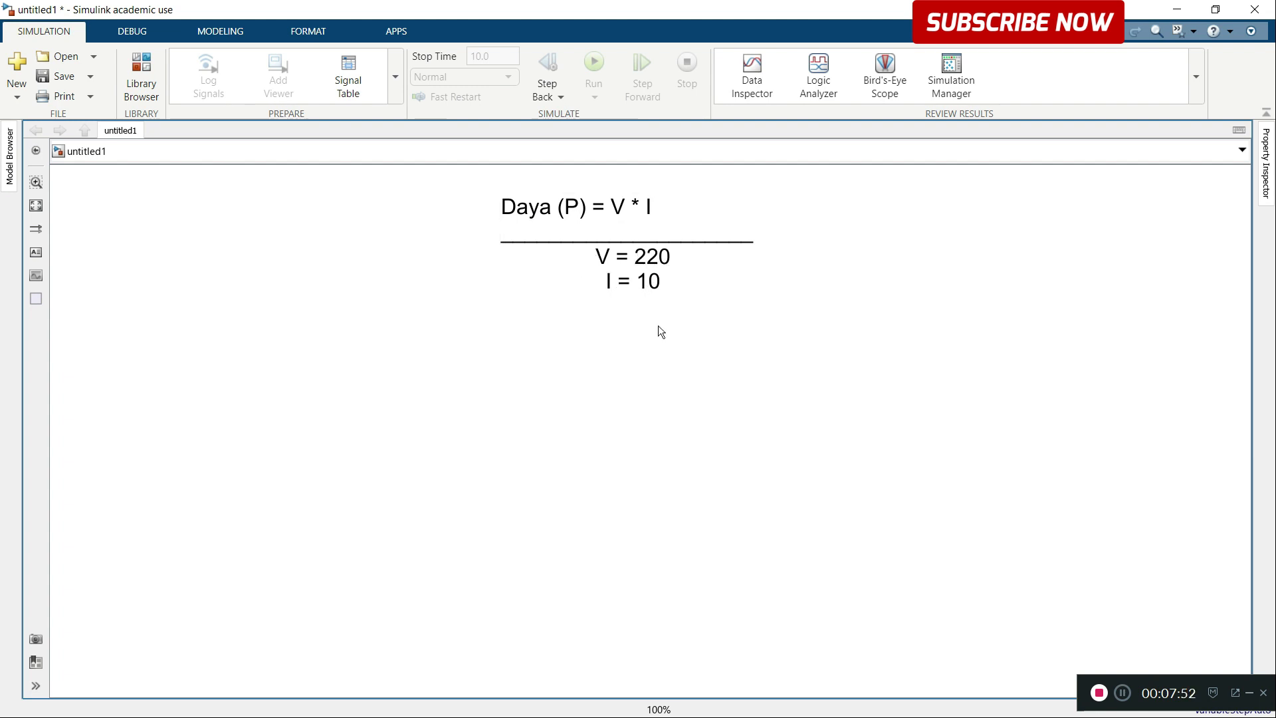
Step: Add a Simulink Constant block to the canvas below the annotation
double_click(465, 462)
text(con)
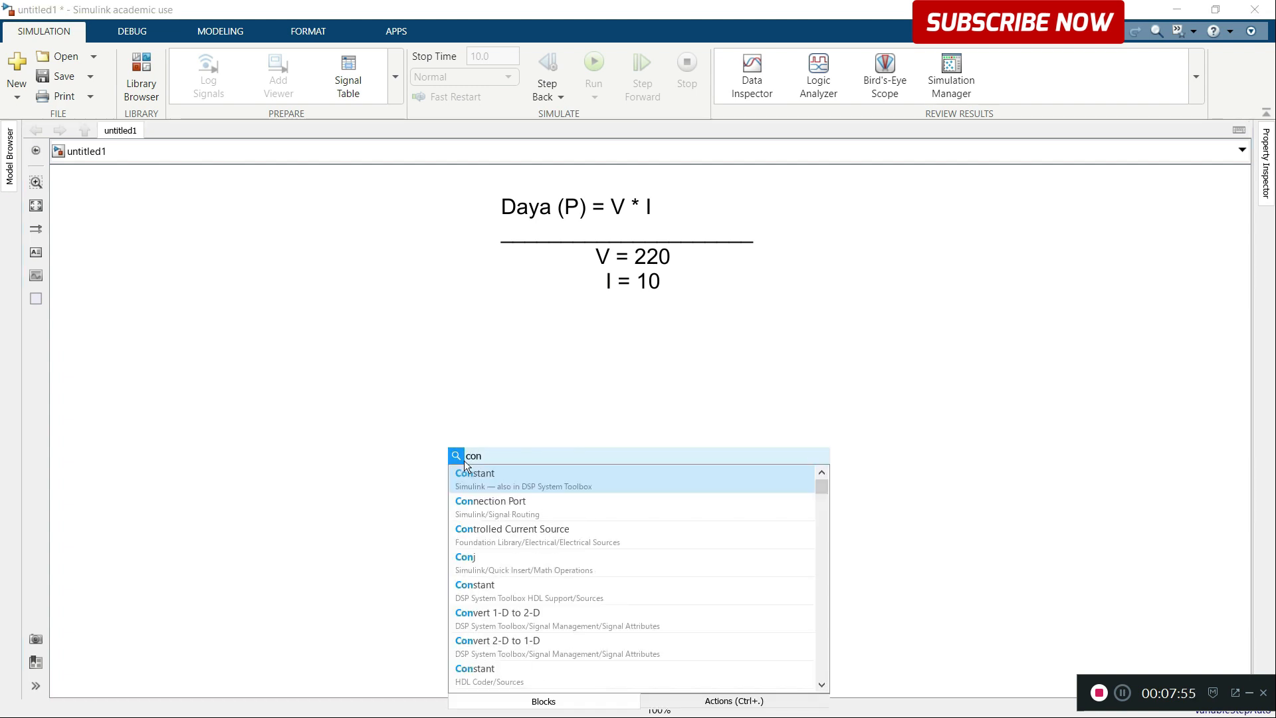
click(497, 478)
drag(464, 464, 495, 431)
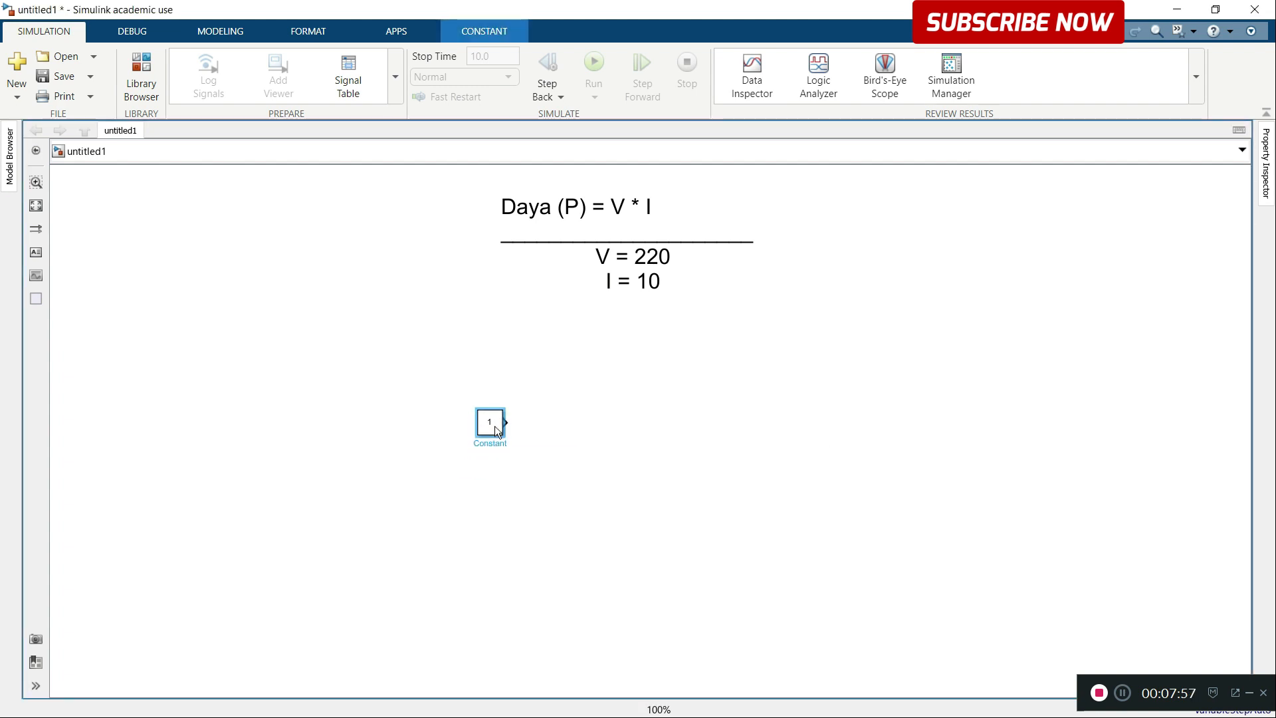
Step: Set the Constant block's value to 220 and close its parameters
double_click(495, 428)
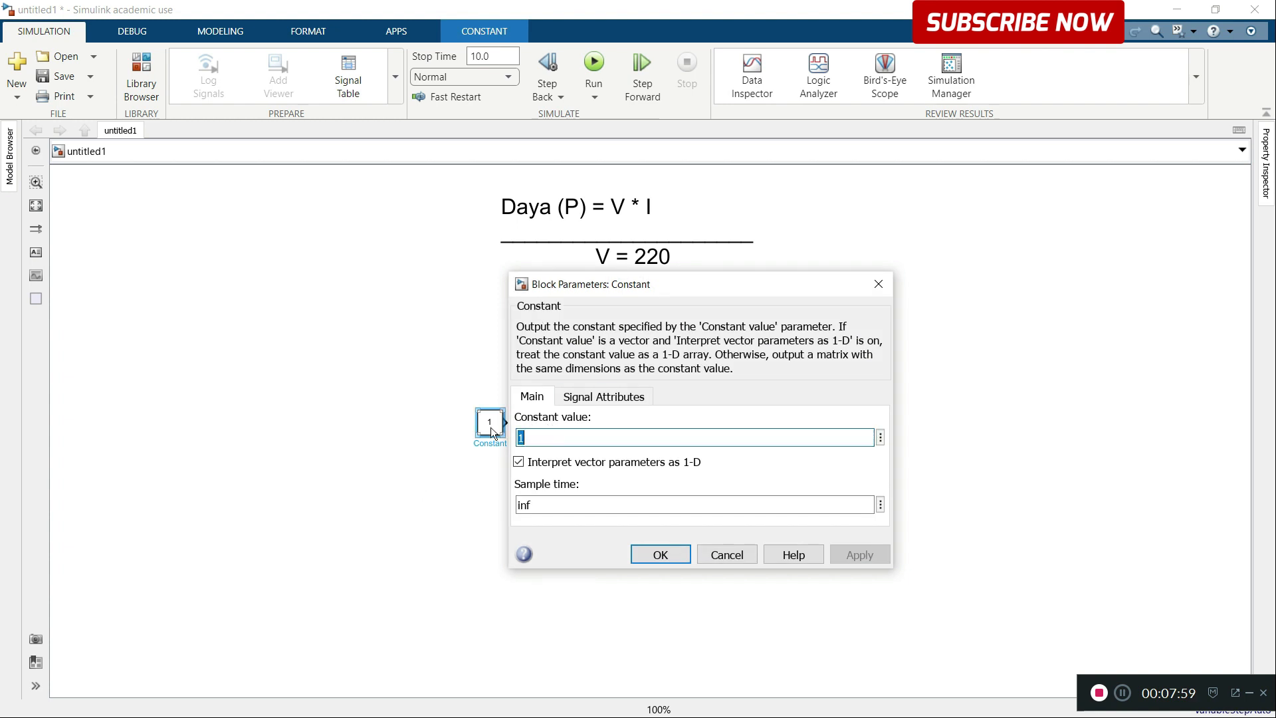
drag(572, 289, 732, 294)
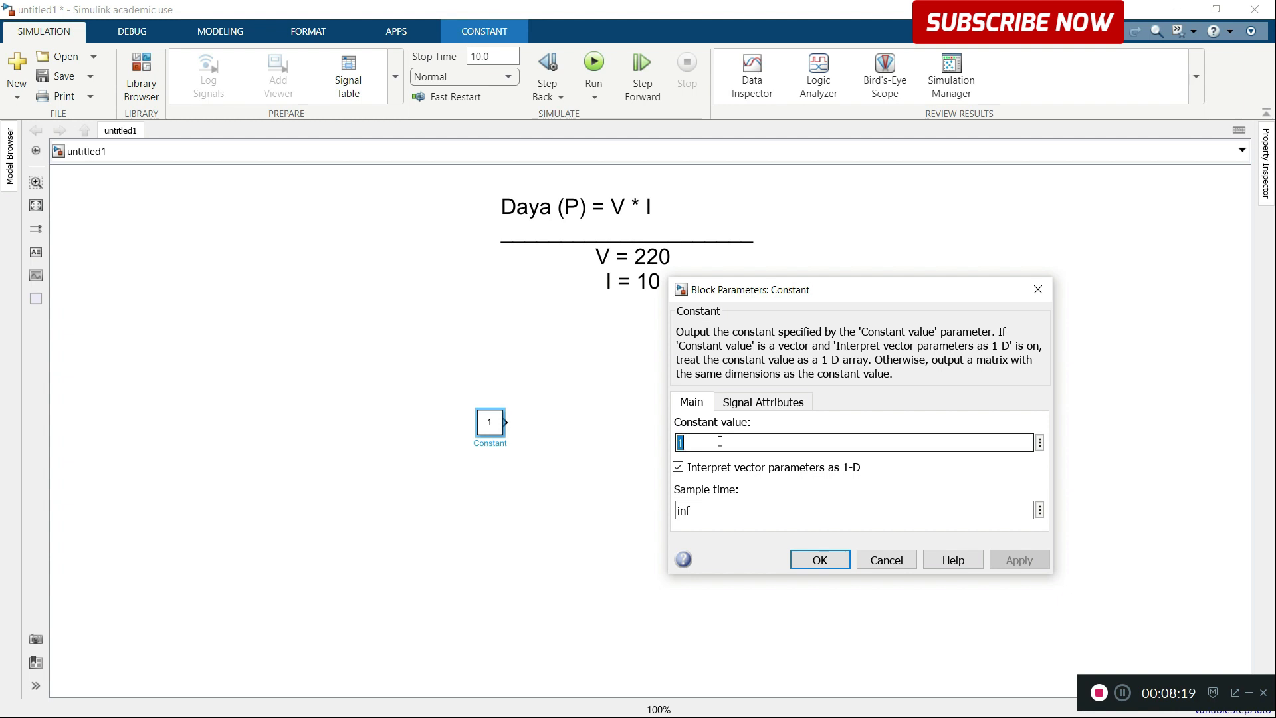
text(220)
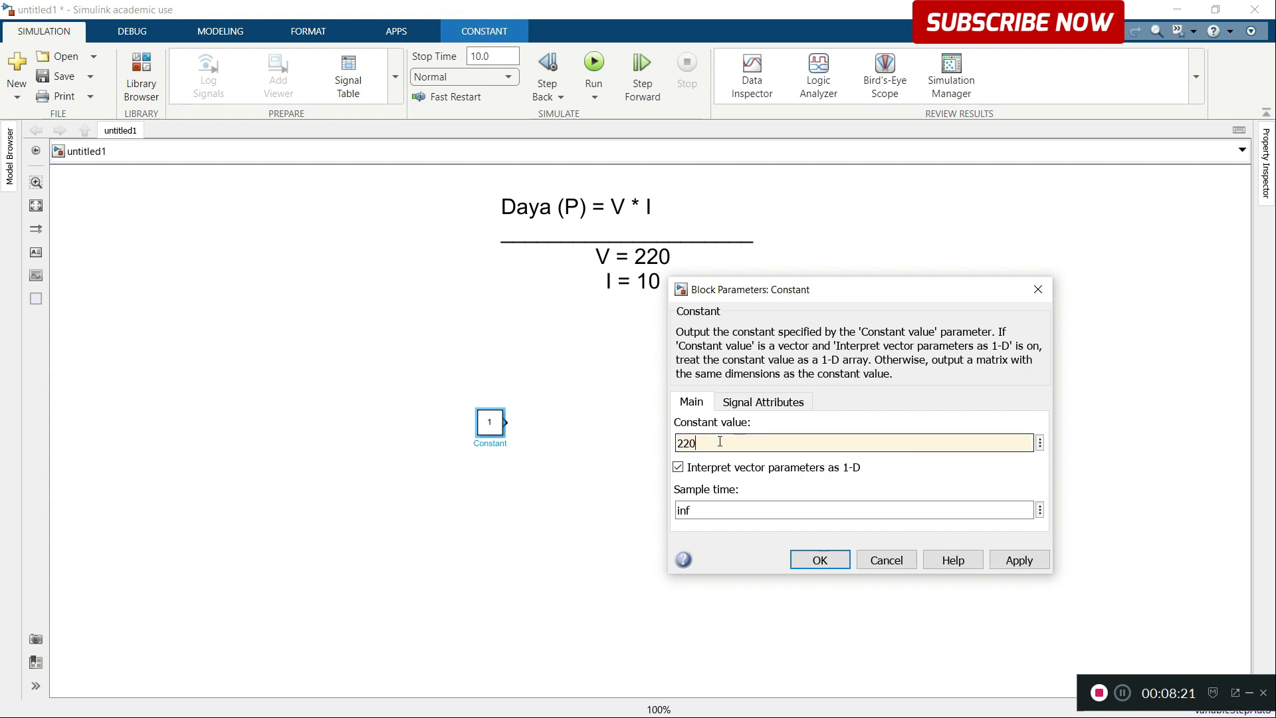
click(1020, 559)
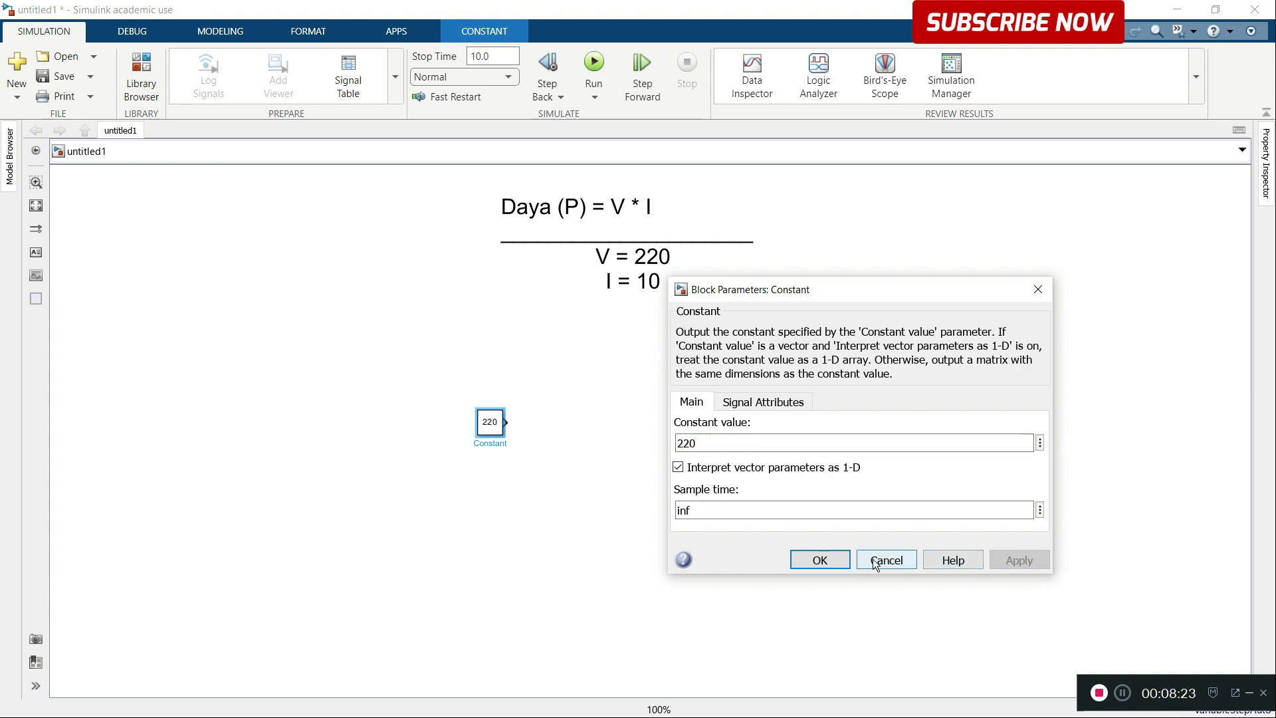
click(816, 562)
click(788, 389)
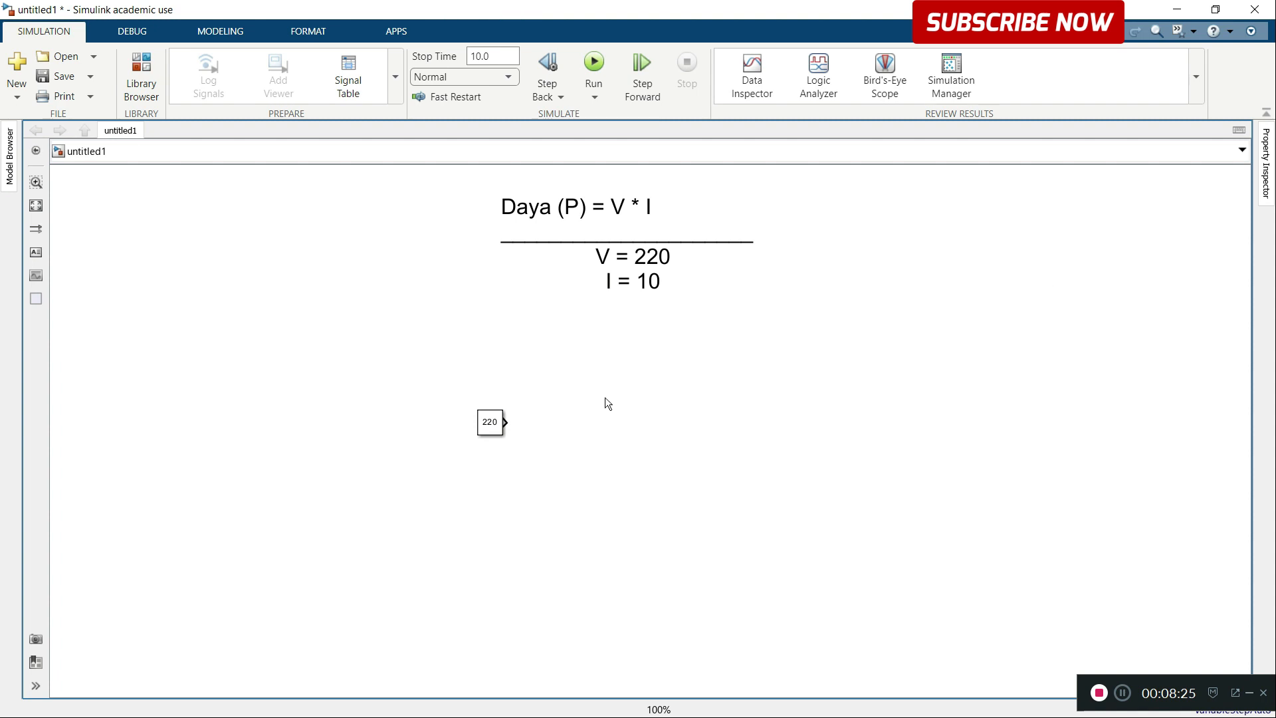
Step: Duplicate the 220 Constant block directly below the original and set the copy's constant value to 10
drag(499, 425, 500, 473)
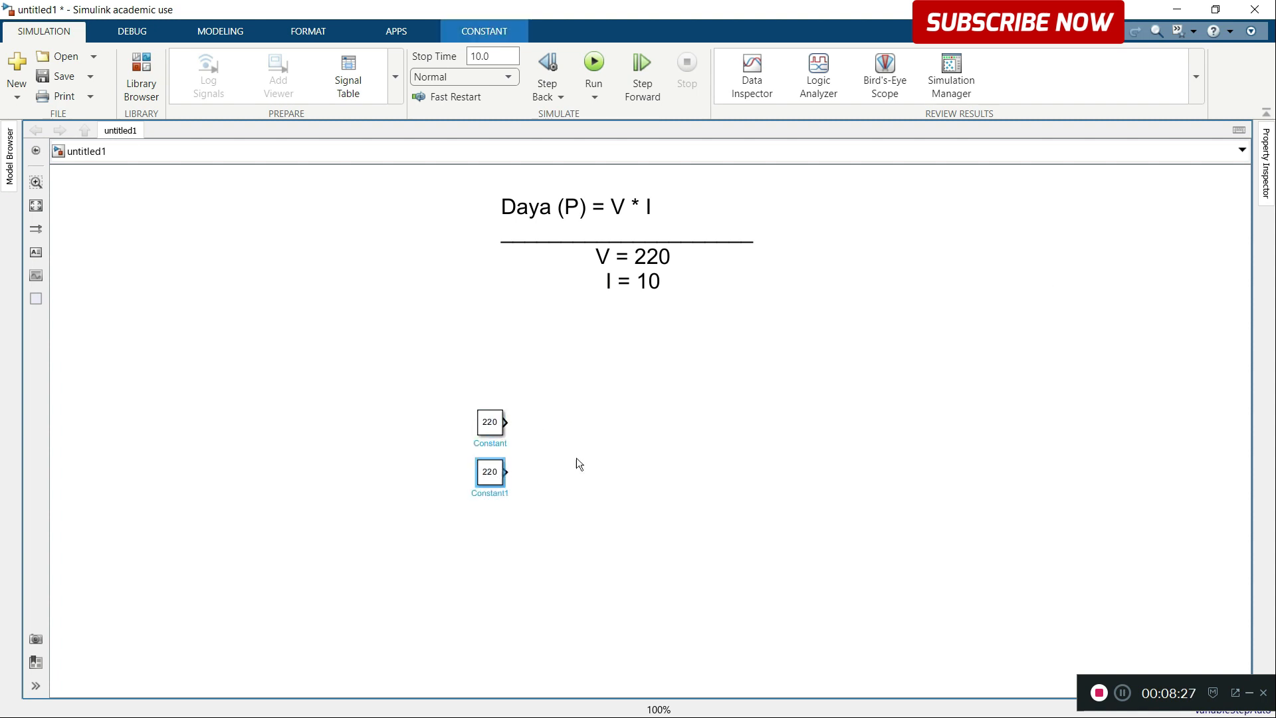
double_click(496, 480)
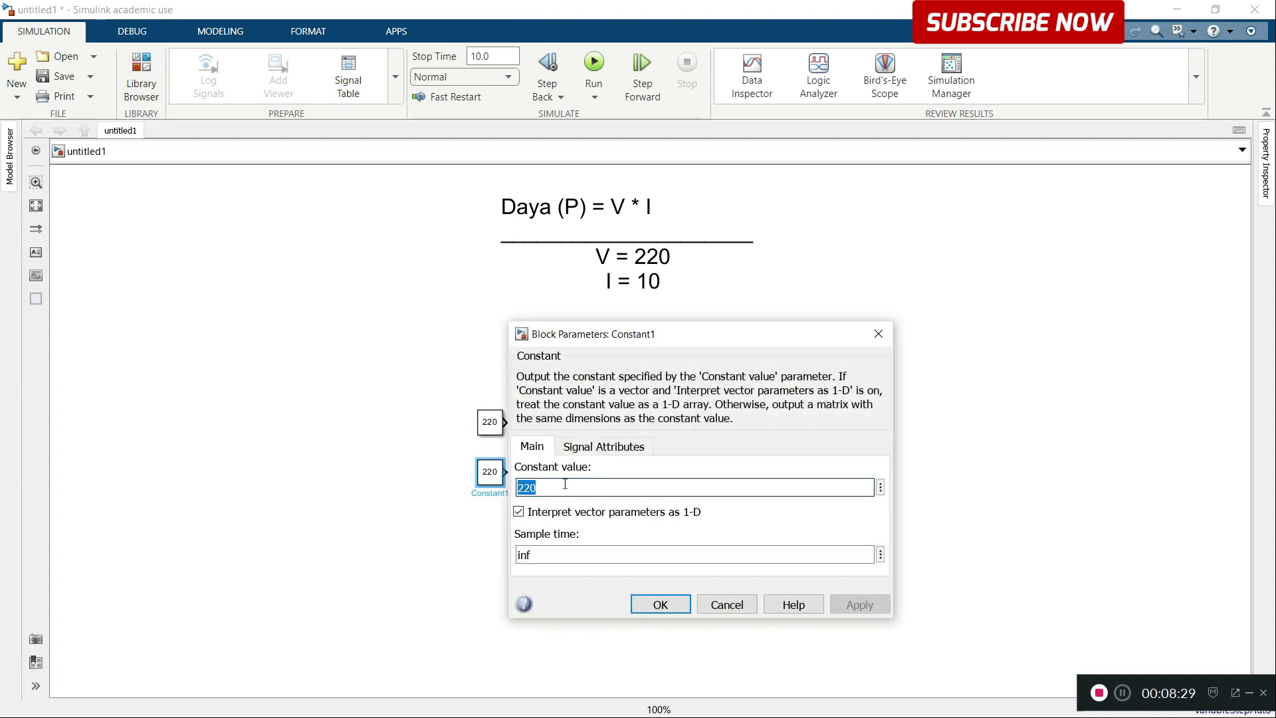
text(10)
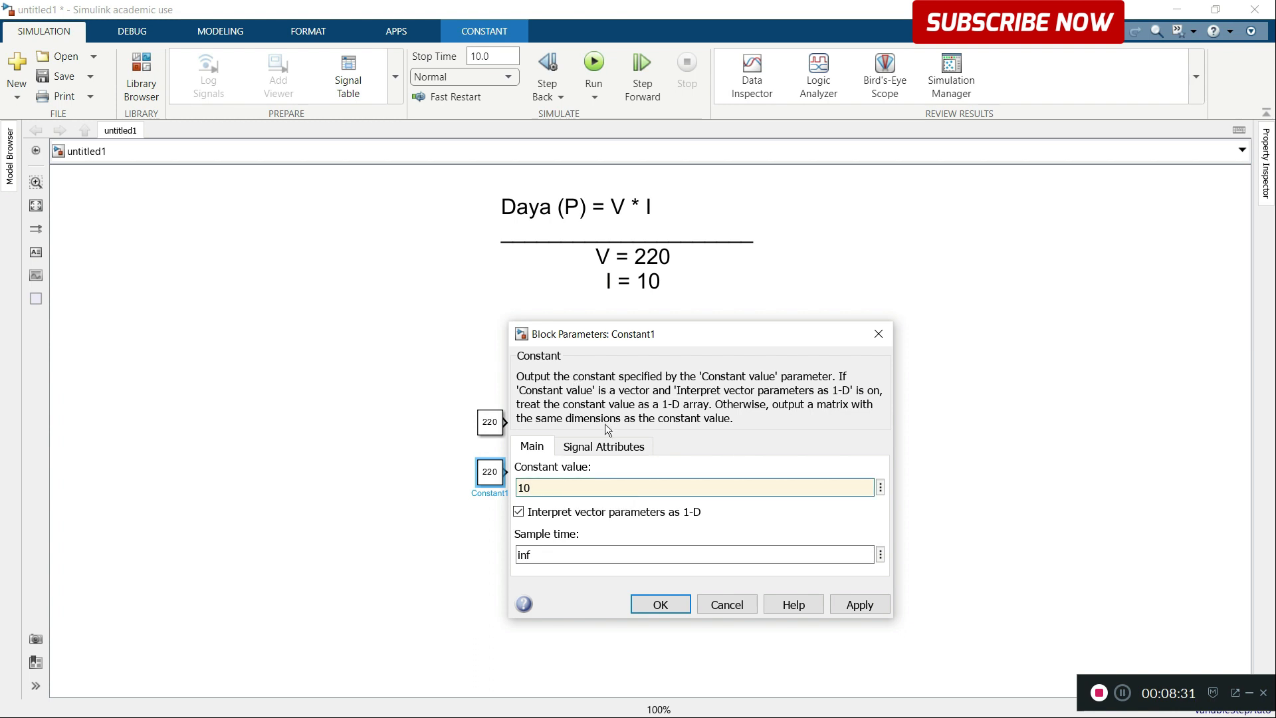
click(858, 604)
click(668, 603)
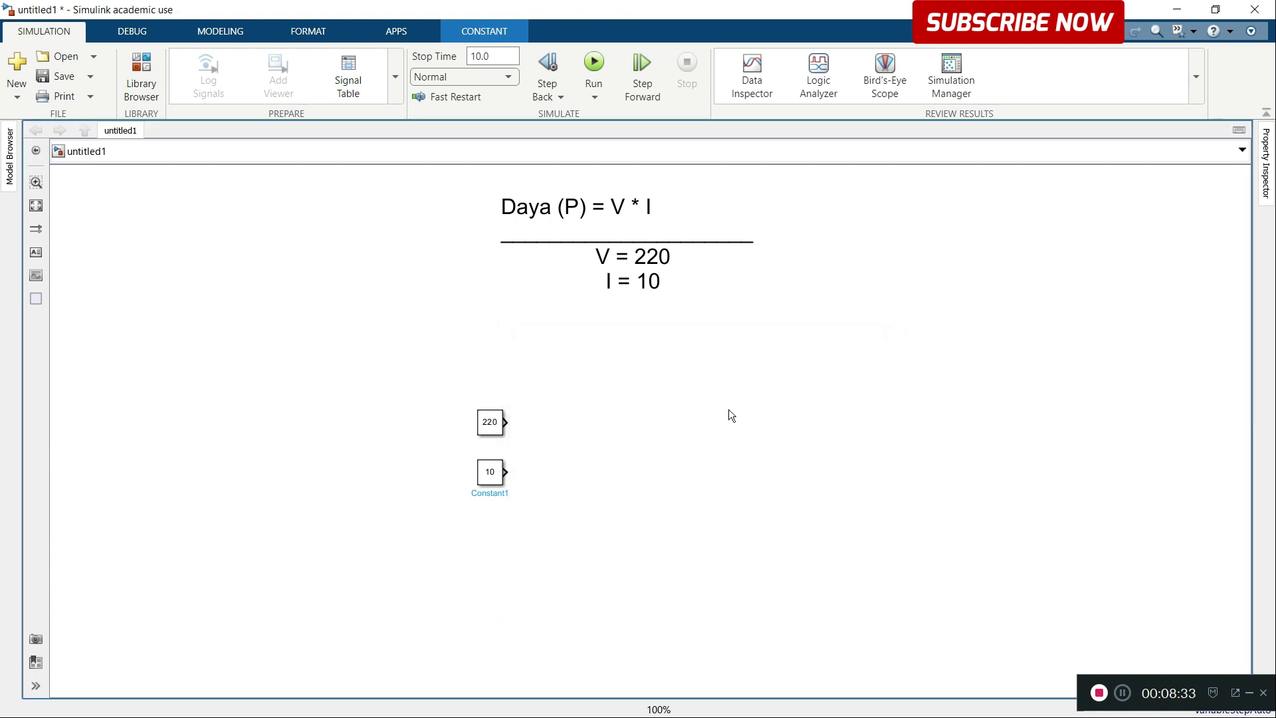
Step: Add a Product block beside the constants and connect the 220 and 10 blocks to its two inputs
double_click(729, 410)
text(prou)
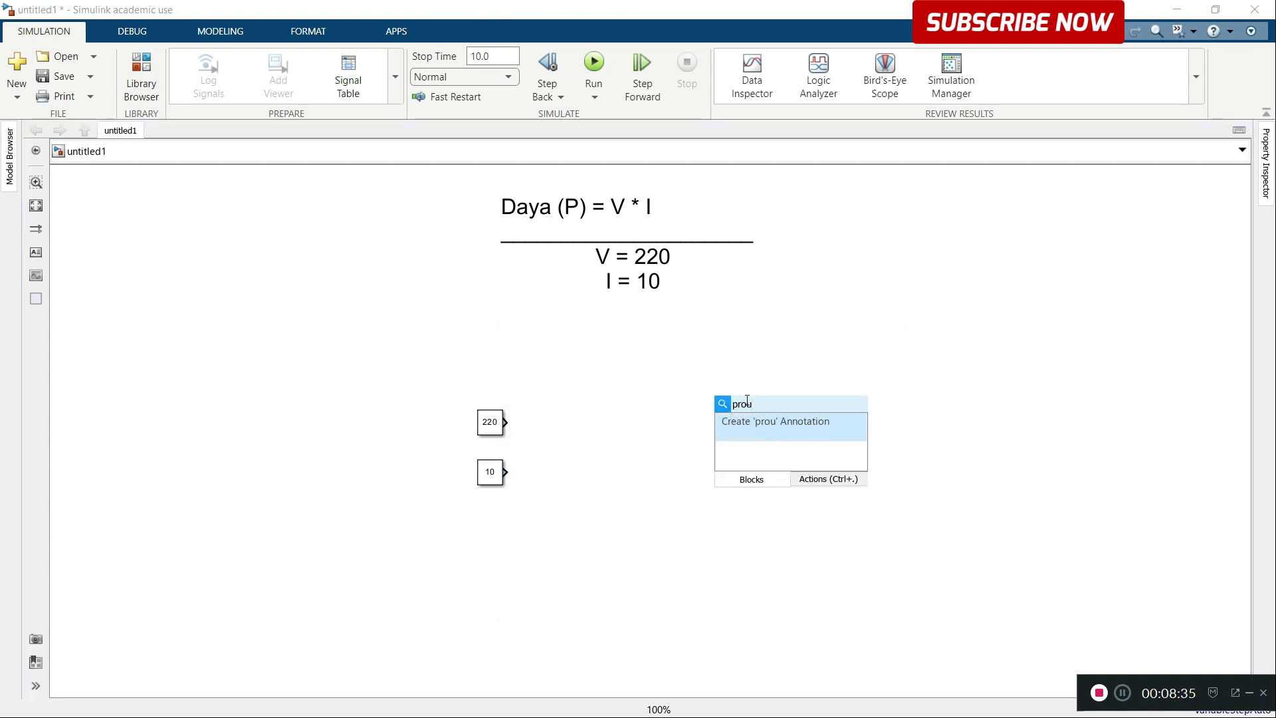
key(BackSpace)
text(du)
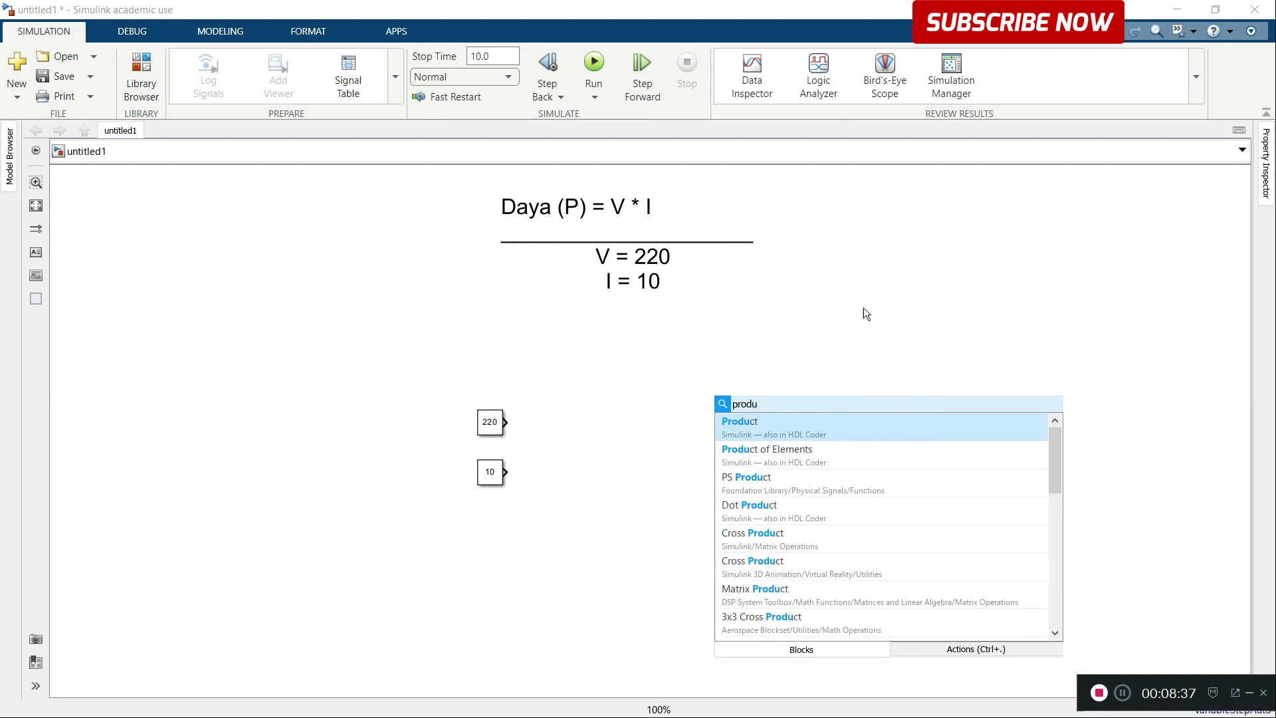
key(Return)
drag(732, 416, 507, 422)
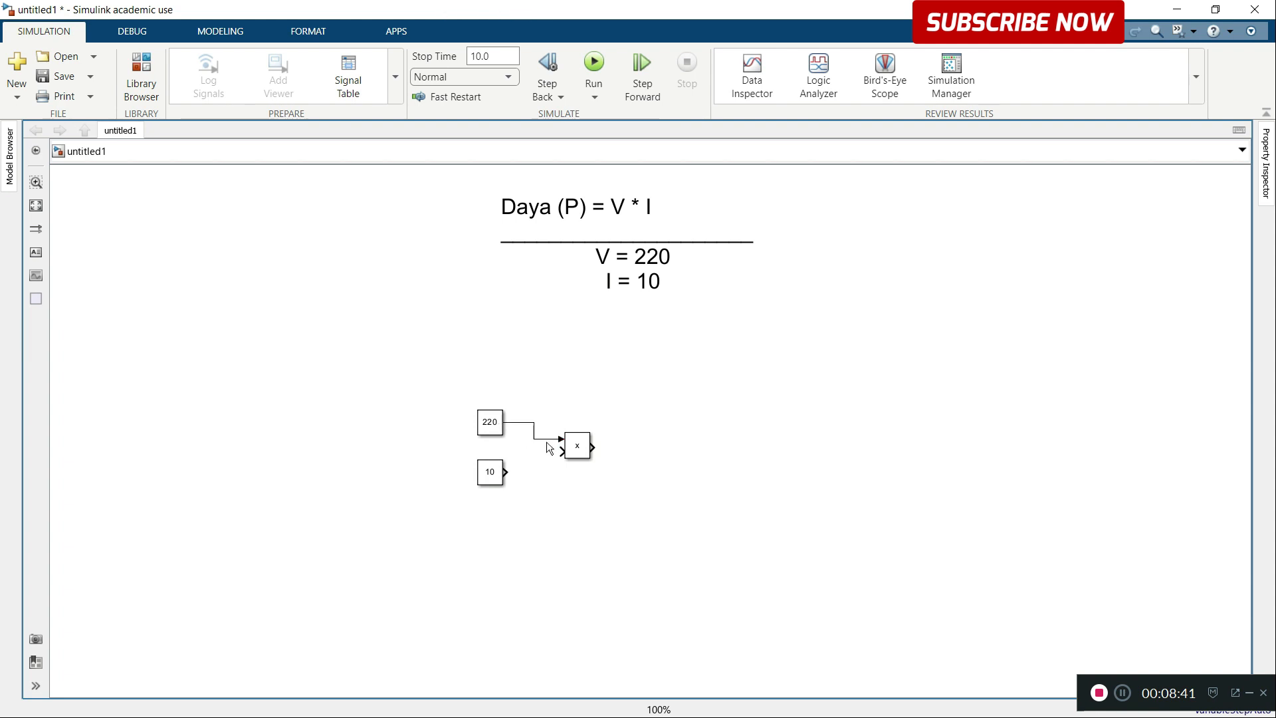
drag(560, 453, 507, 471)
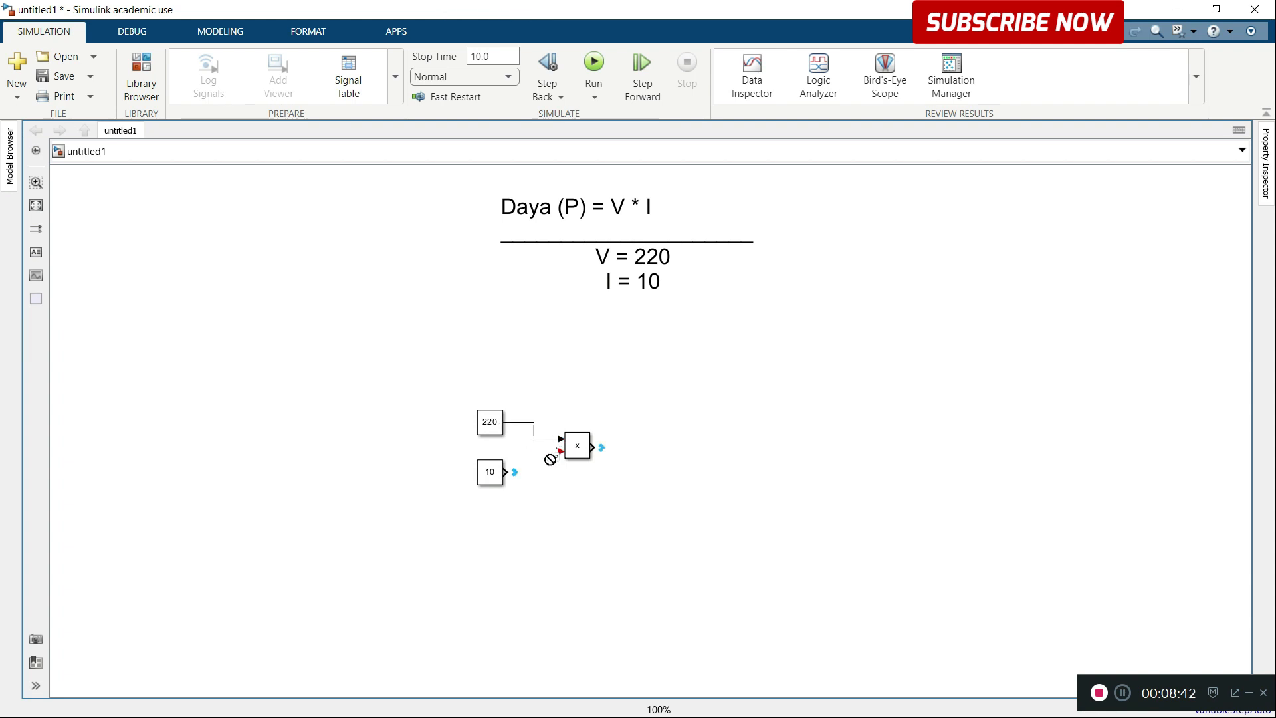
Step: Add a Simulink Scope block and connect it to the Product block's output
double_click(765, 392)
text(scop)
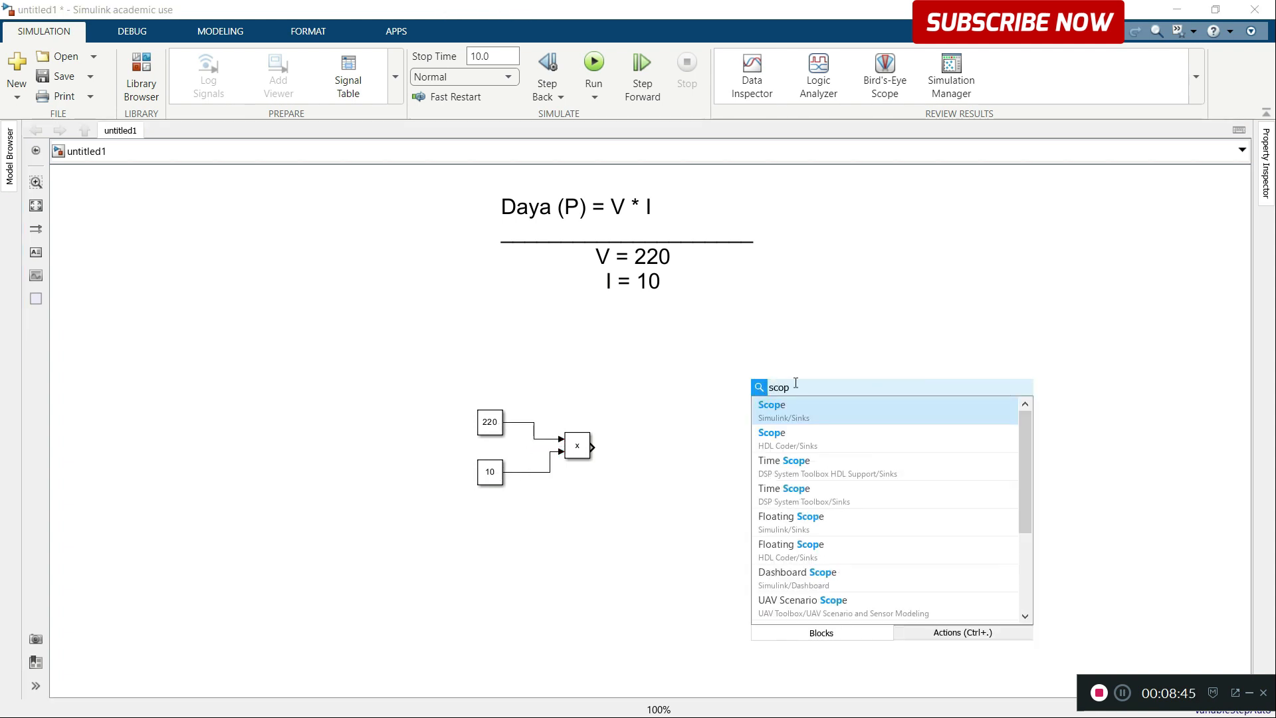
click(792, 414)
drag(760, 401, 683, 447)
click(781, 405)
click(662, 440)
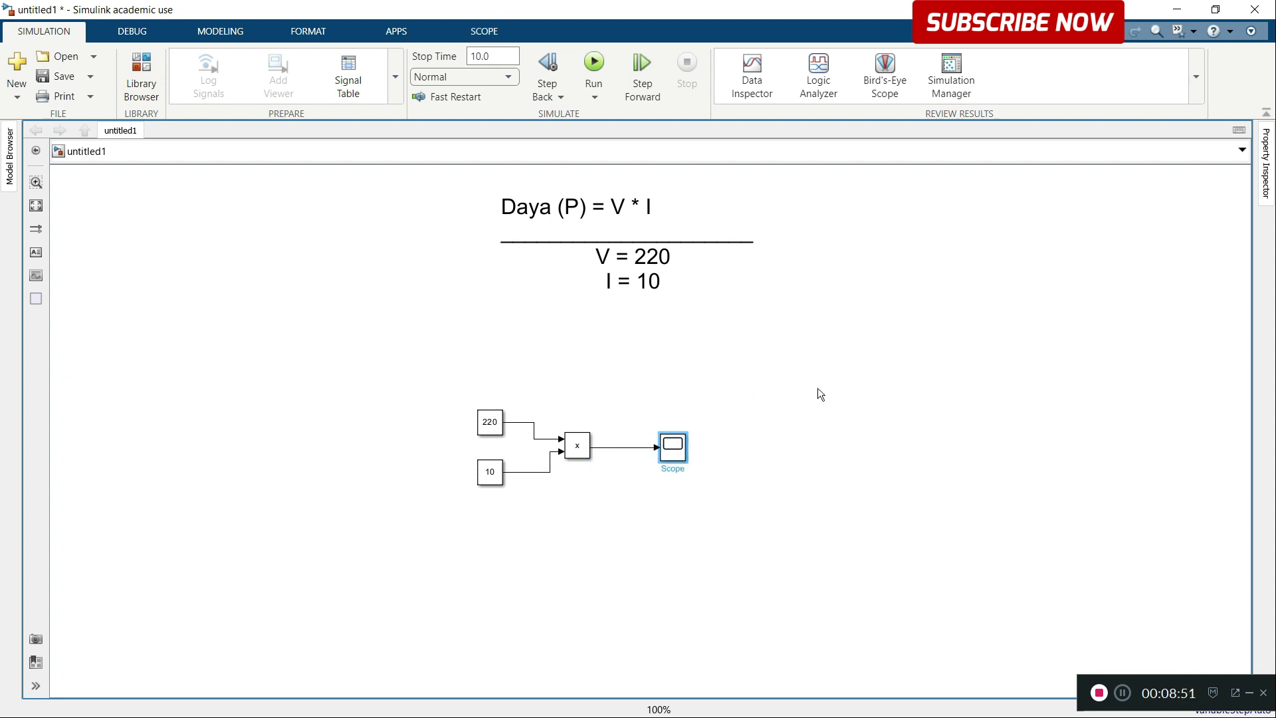
Step: Add a Display block above the Scope and feed it from a branch of the Product output signal
double_click(823, 386)
text(displ)
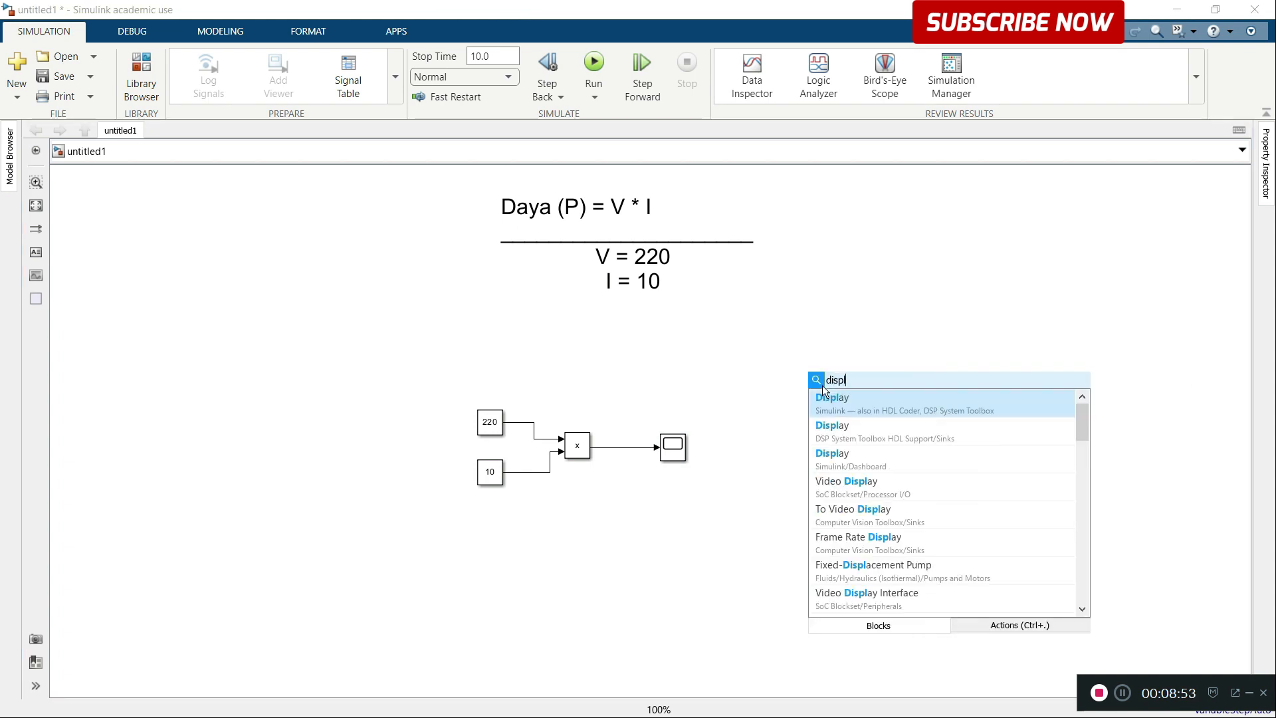
key(Return)
drag(784, 384, 640, 443)
drag(828, 396, 702, 404)
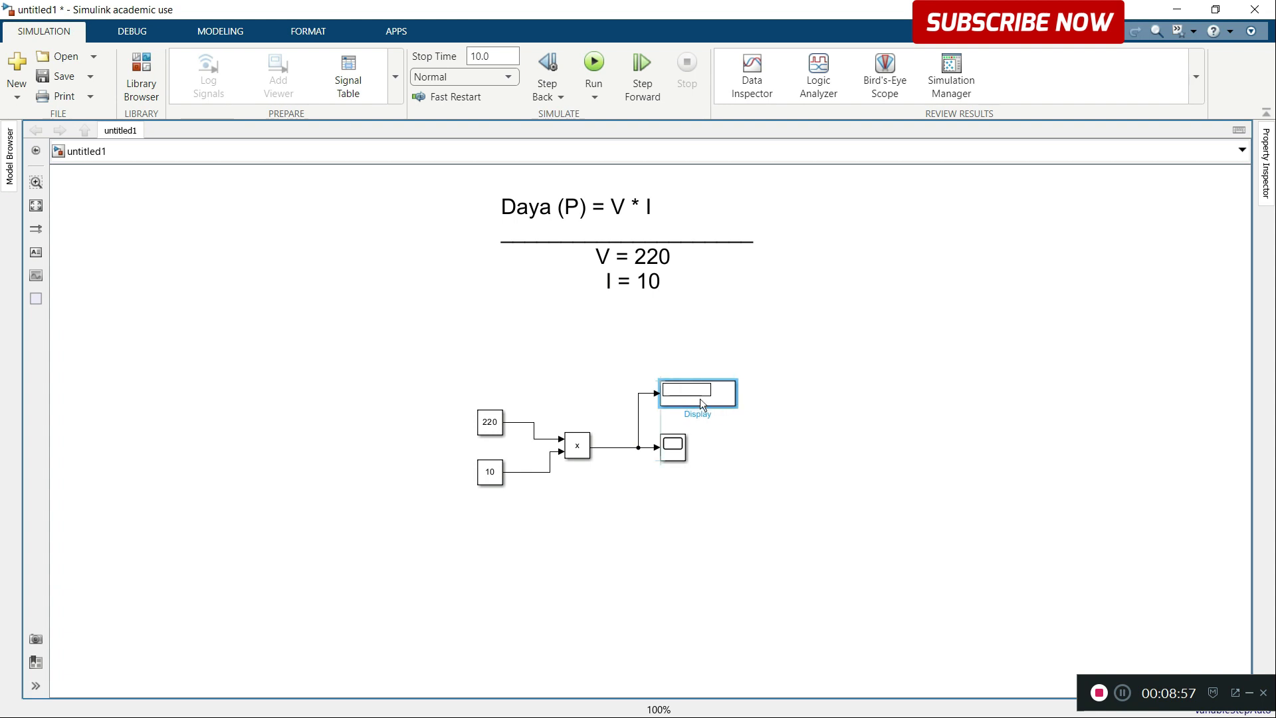
Step: Delete the Scope block with its dangling signal branch, and move the Display block in line with the Product output
click(678, 452)
key(Delete)
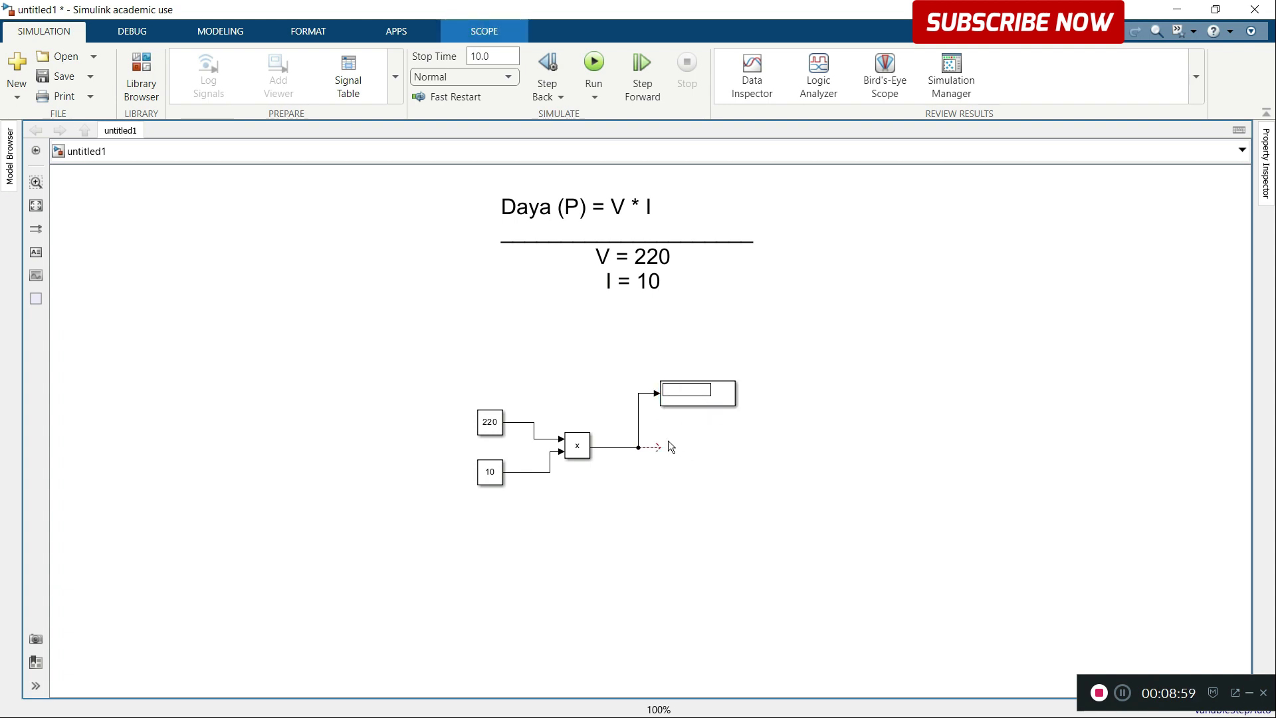
click(654, 448)
key(Delete)
mouse_move(682, 405)
mouse_down()
mouse_move(691, 448)
mouse_move(683, 478)
mouse_move(673, 474)
mouse_up()
click(716, 245)
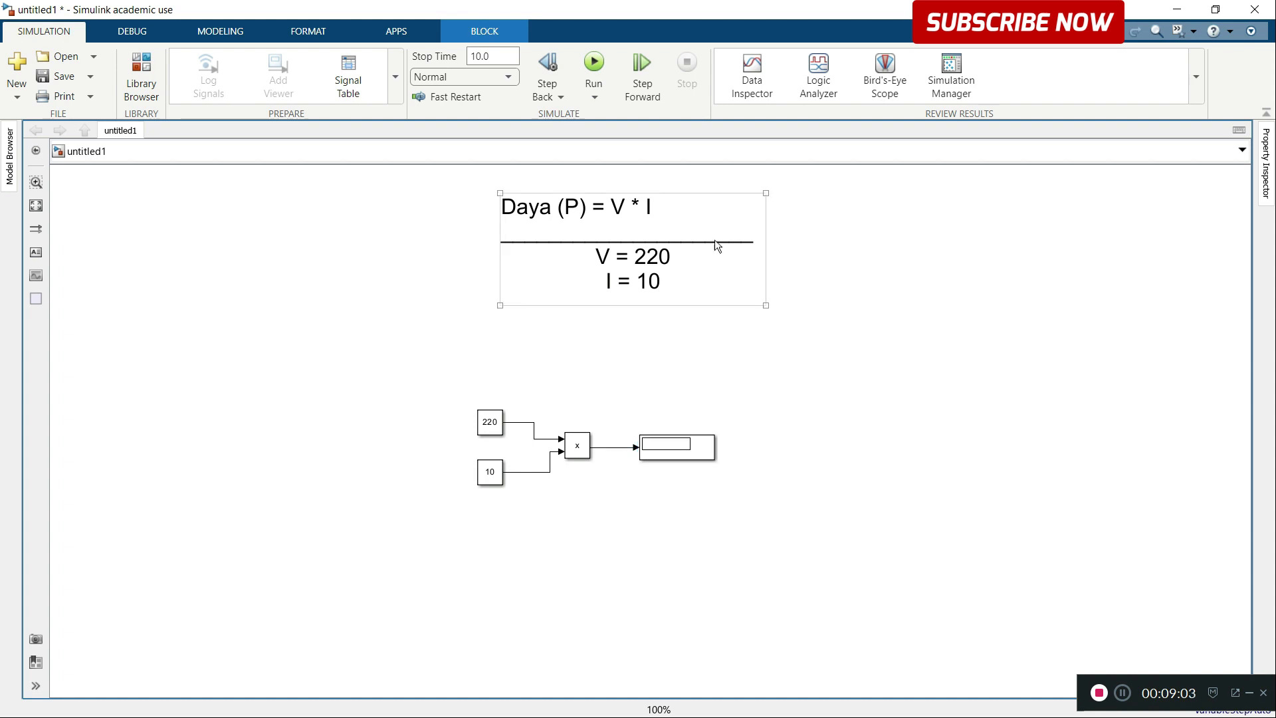
Step: Set the simulation stop time to 1 and run the model
click(502, 58)
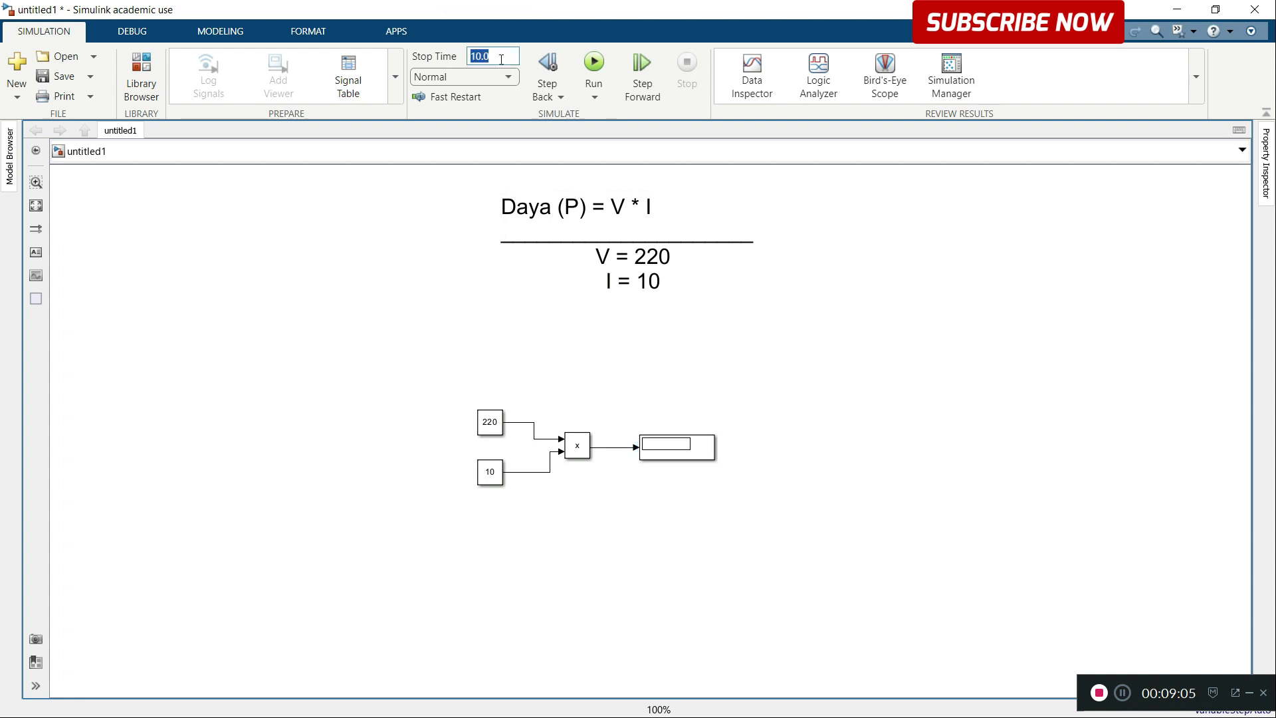
text(1)
click(595, 67)
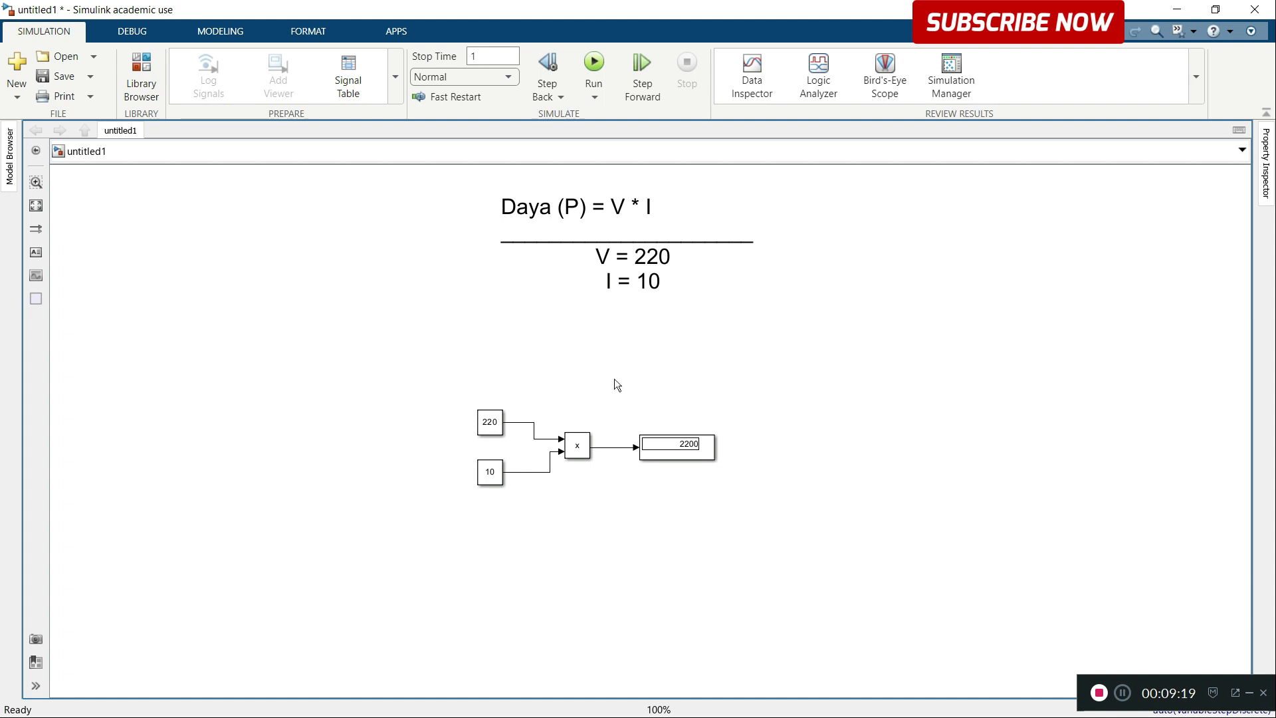
Step: Create an annotation reading "Sistem" below the block diagram and widen its box
double_click(581, 556)
text(Sistem)
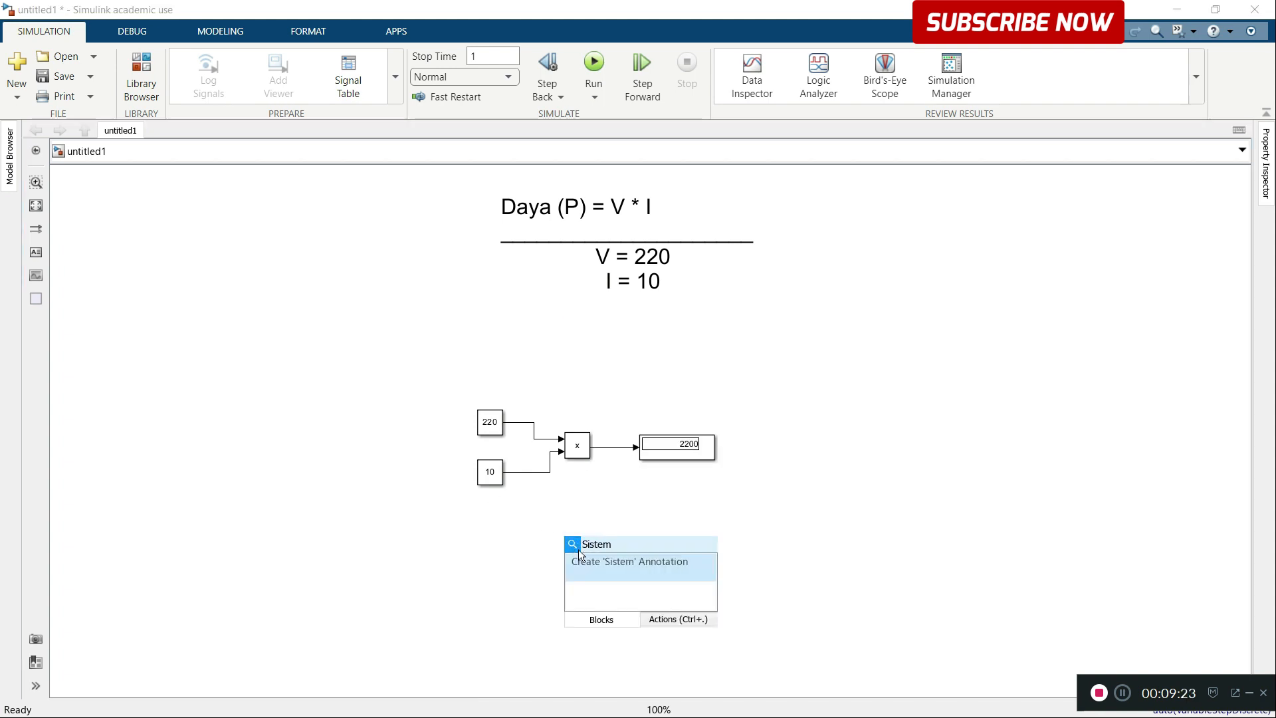
key(Return)
click(590, 550)
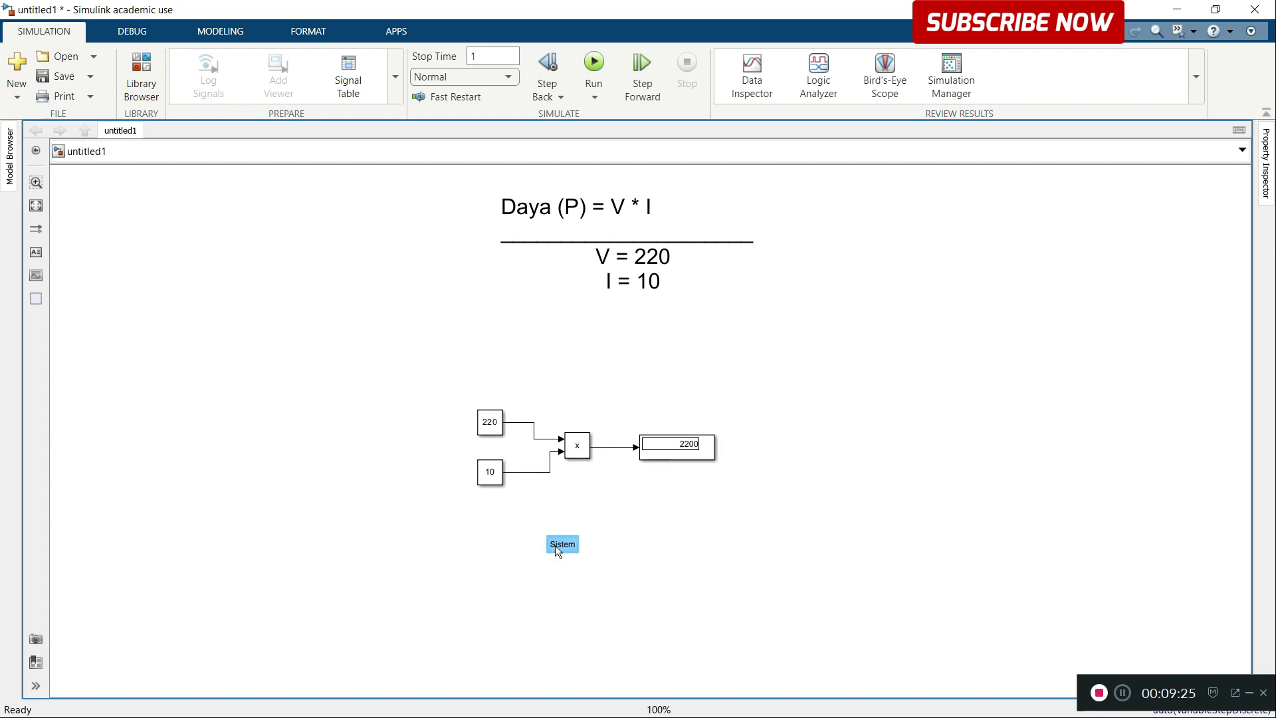
mouse_move(558, 551)
mouse_down()
mouse_move(646, 576)
mouse_move(657, 553)
mouse_up()
click(709, 511)
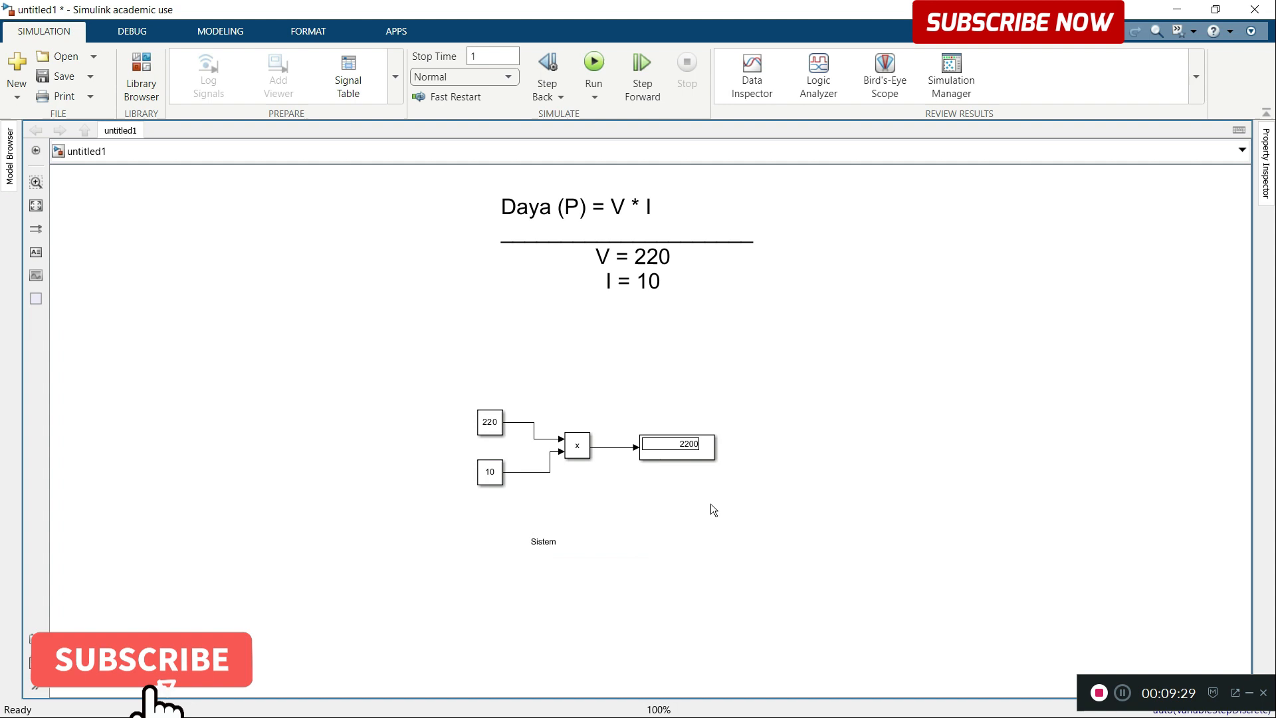
Step: Enlarge the font of the "Sistem" annotation and position it beneath the Product block
click(549, 544)
double_click(549, 544)
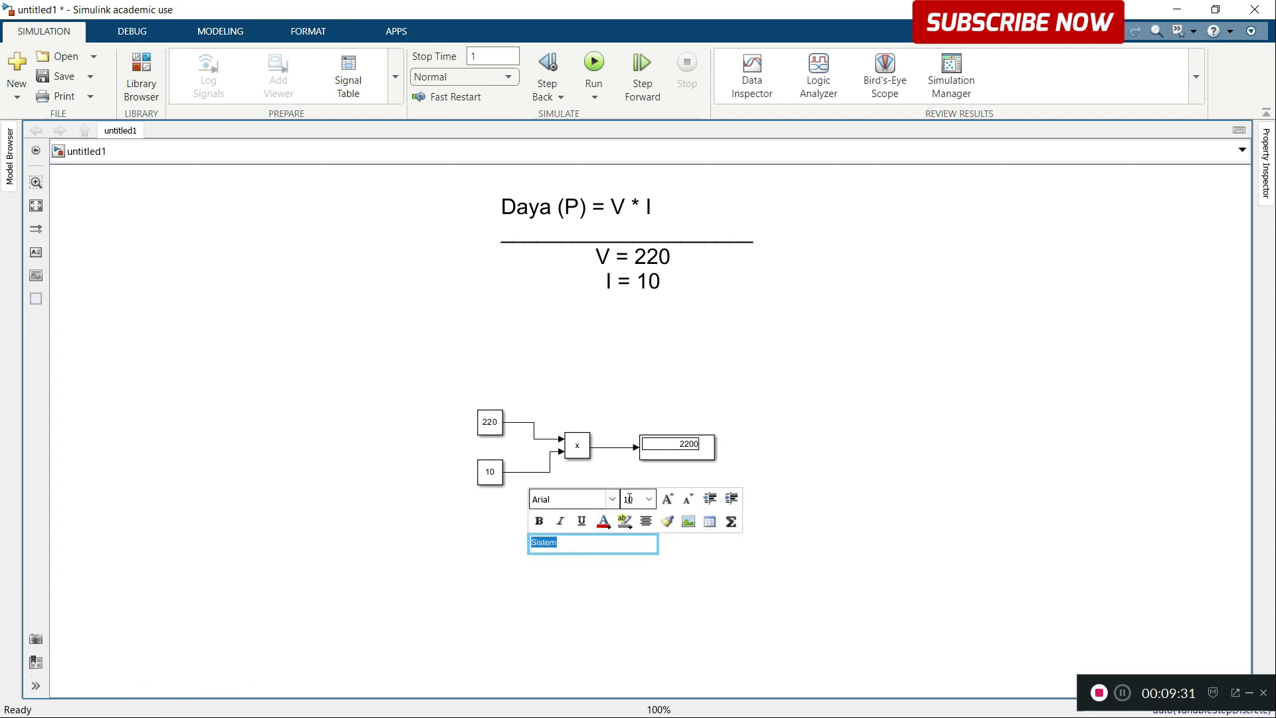
click(648, 498)
click(629, 600)
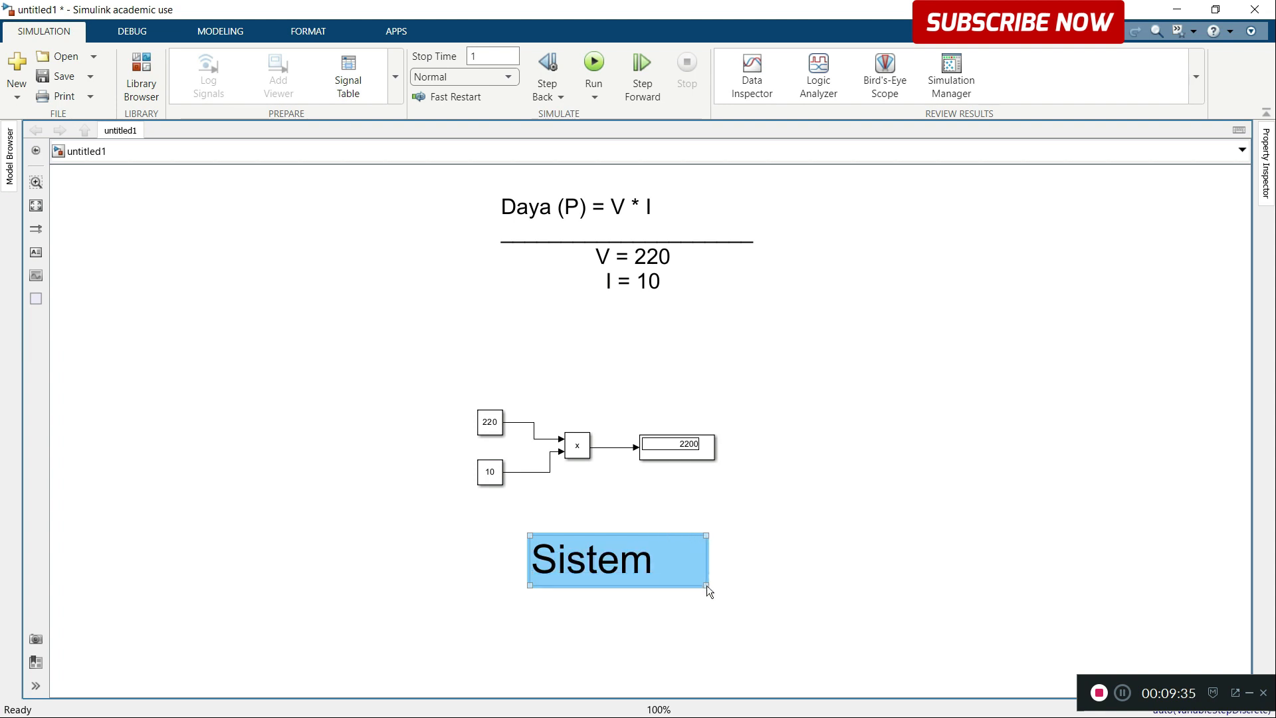
click(604, 567)
key(Escape)
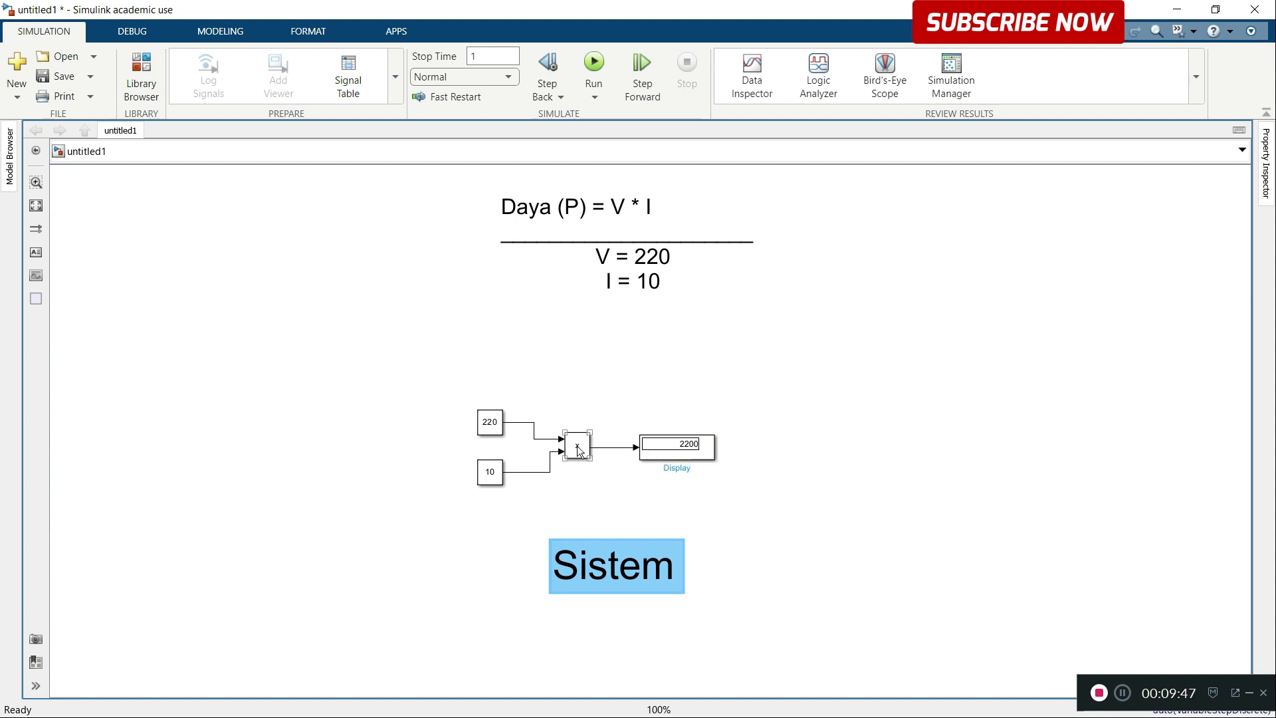
Step: Spread out the diagram by moving the Display and Product blocks farther from the constants
click(497, 424)
click(497, 478)
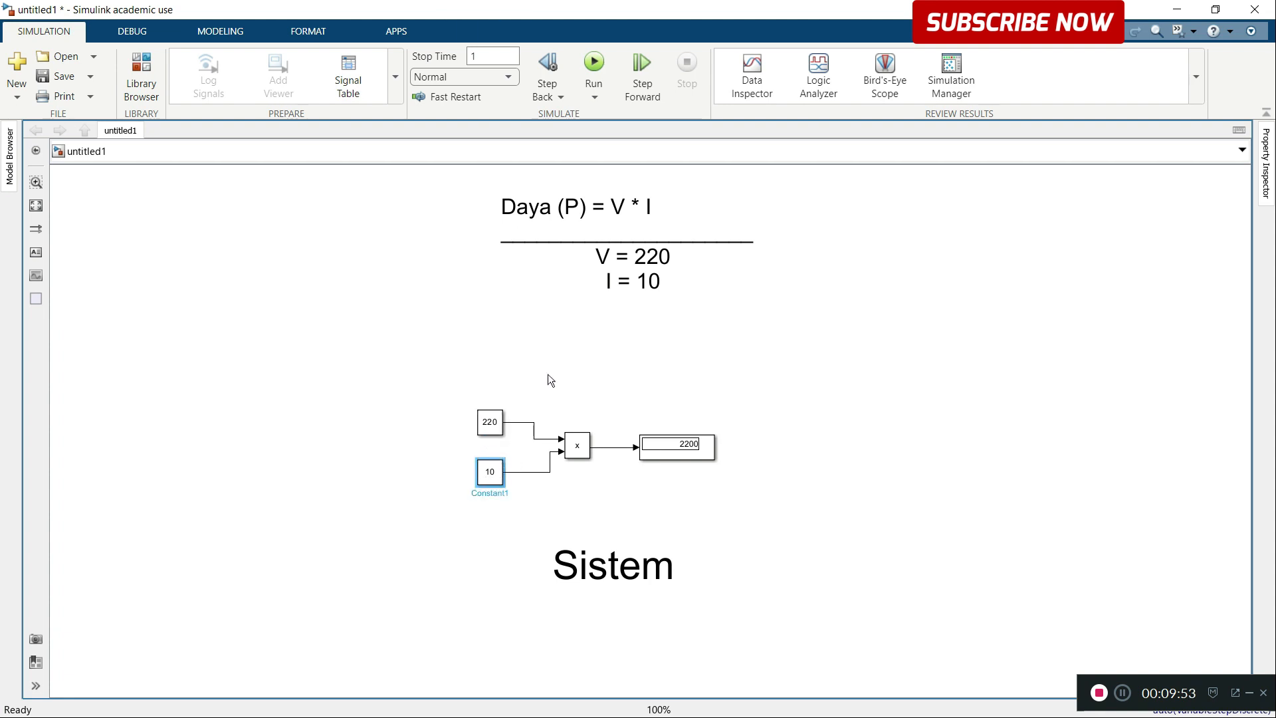
drag(686, 453, 765, 449)
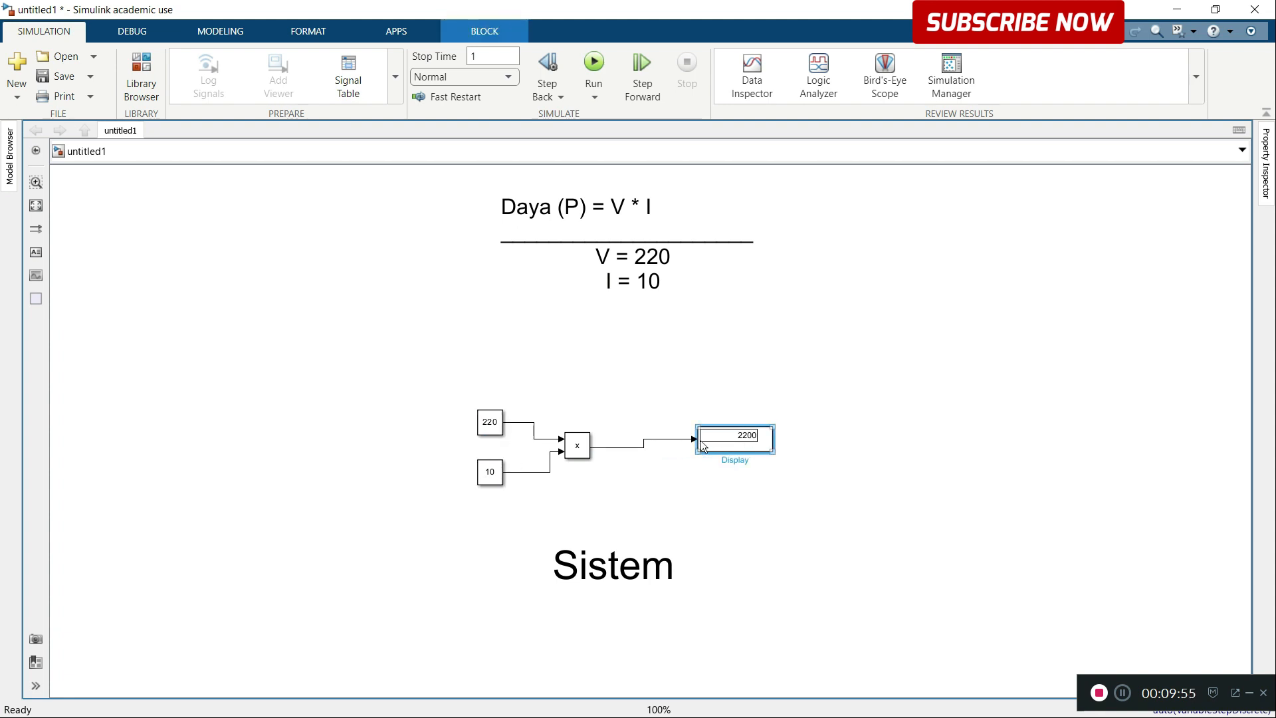
drag(570, 453, 599, 456)
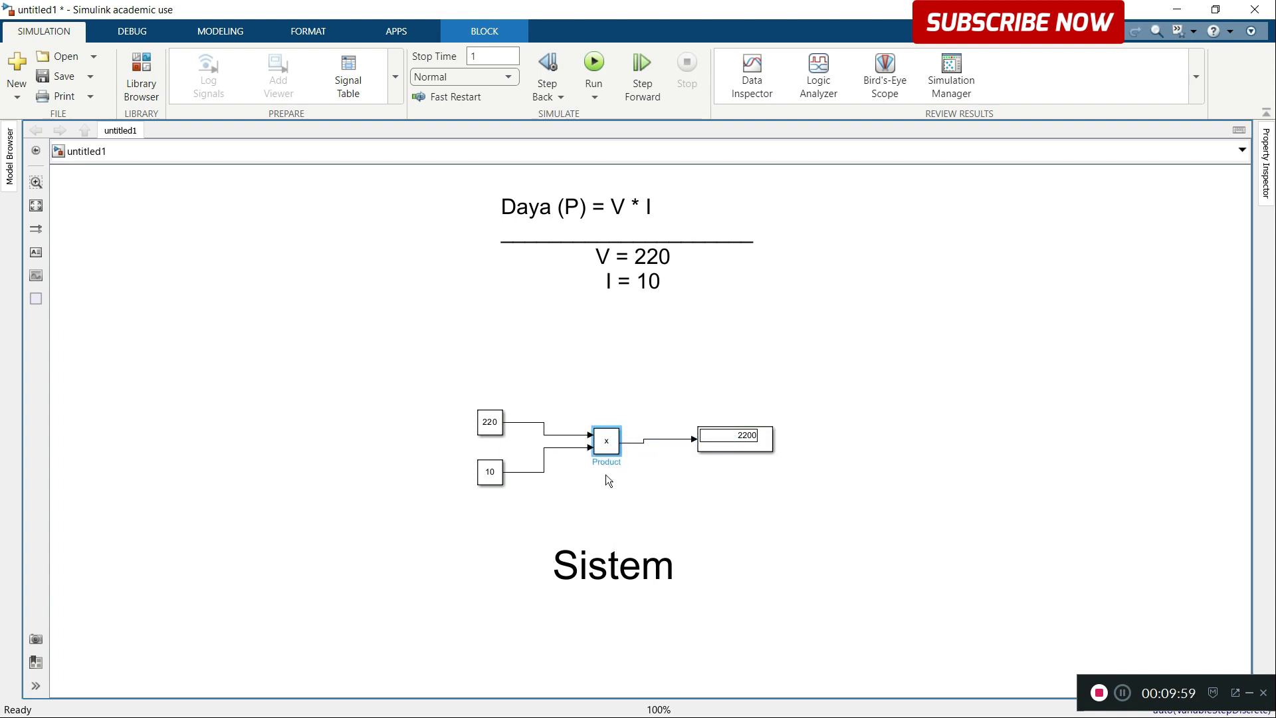
Step: Align the Display block with the Product block's output so the connecting signal line runs straight
drag(739, 450, 748, 450)
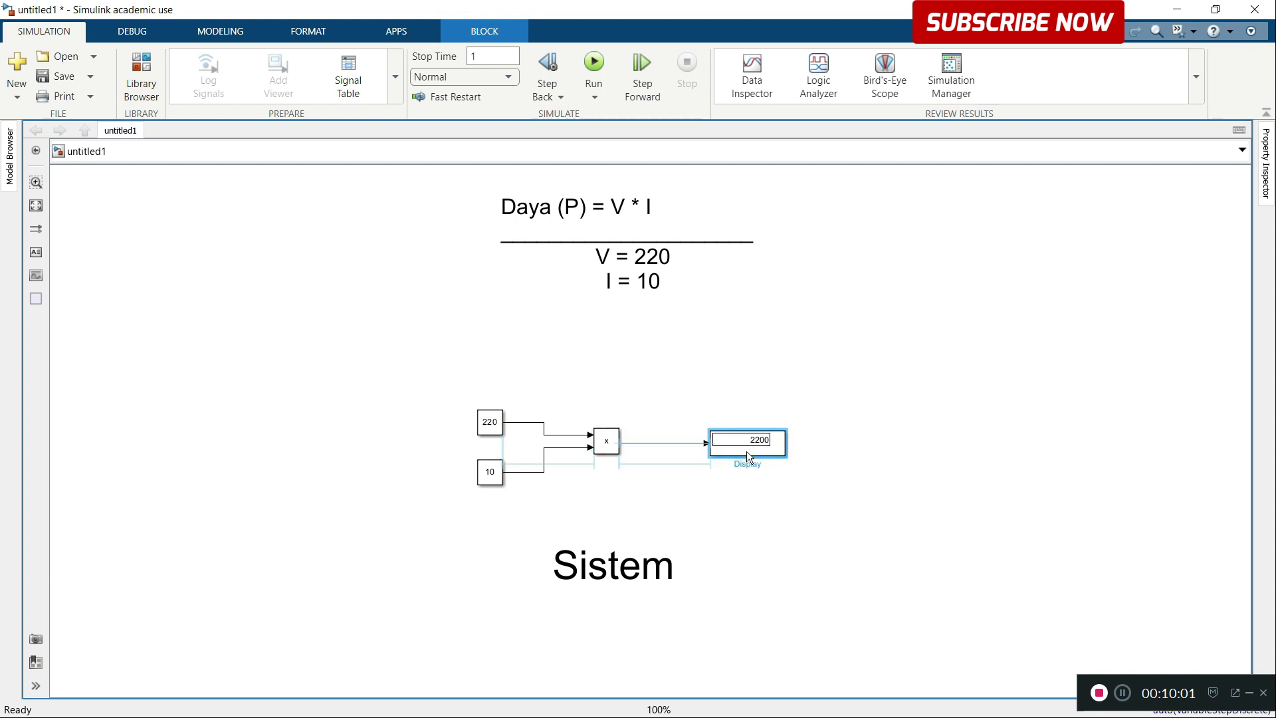
click(872, 412)
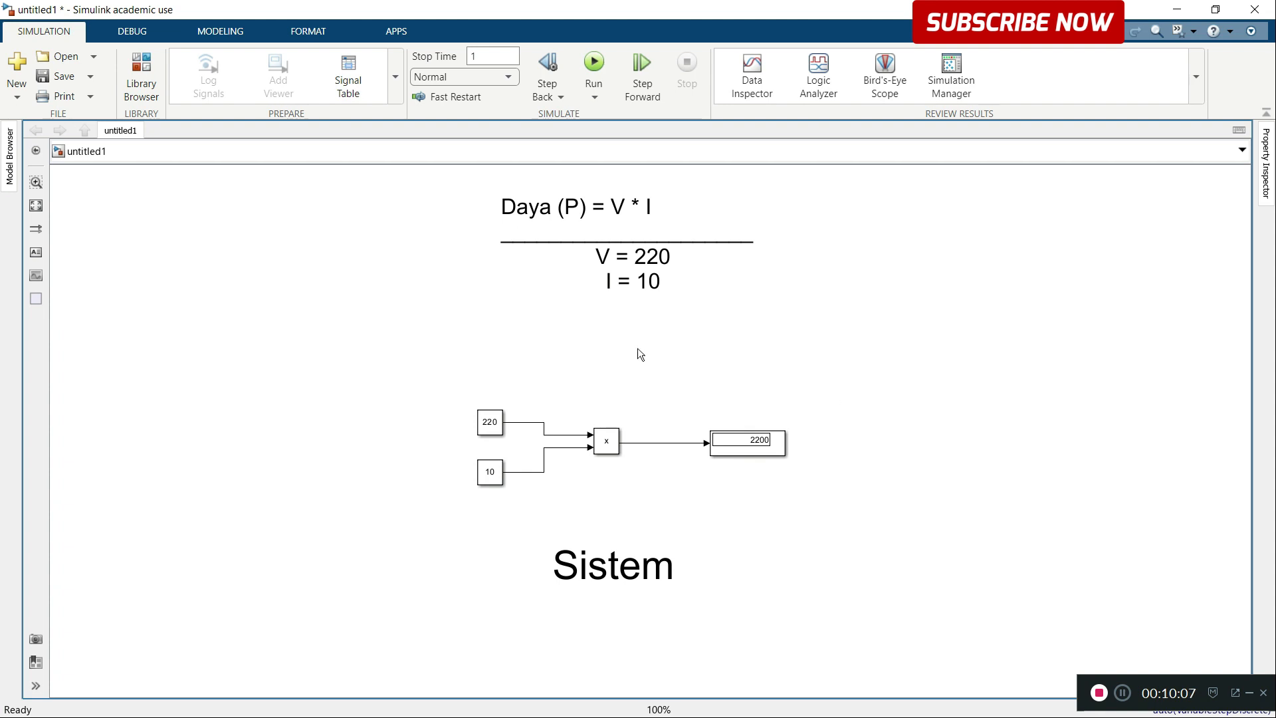
drag(536, 379, 671, 498)
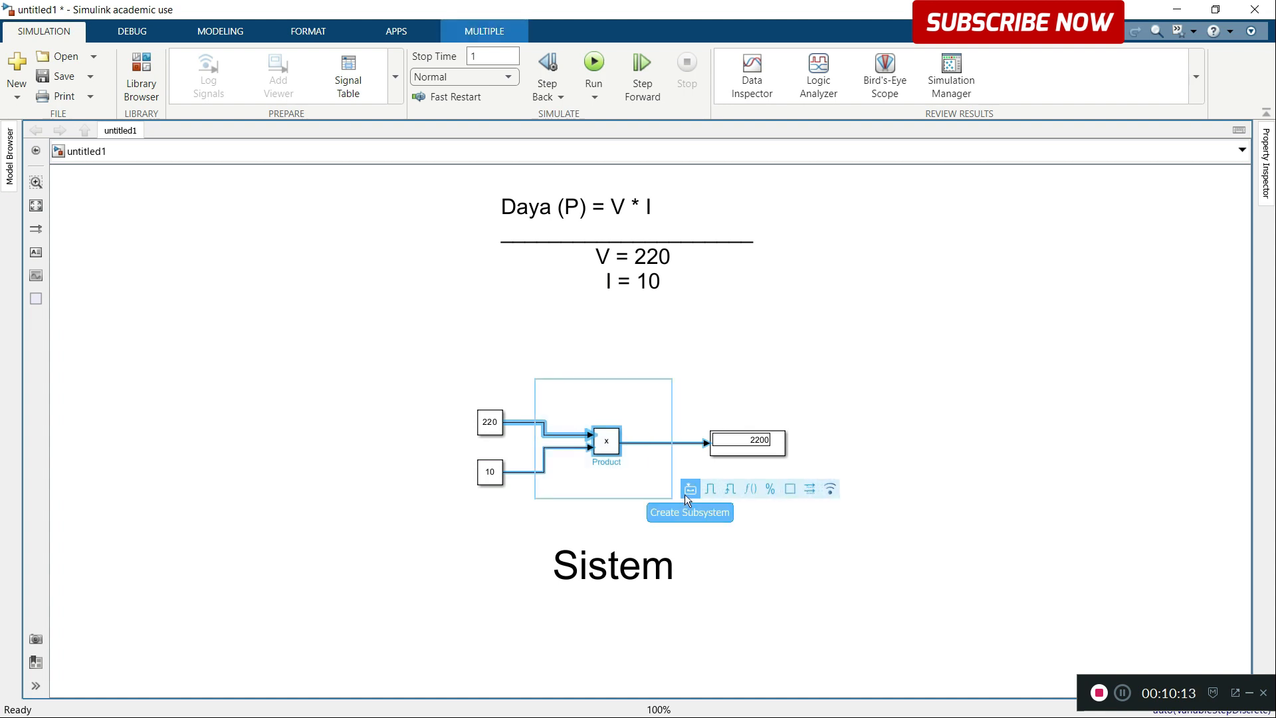
click(655, 354)
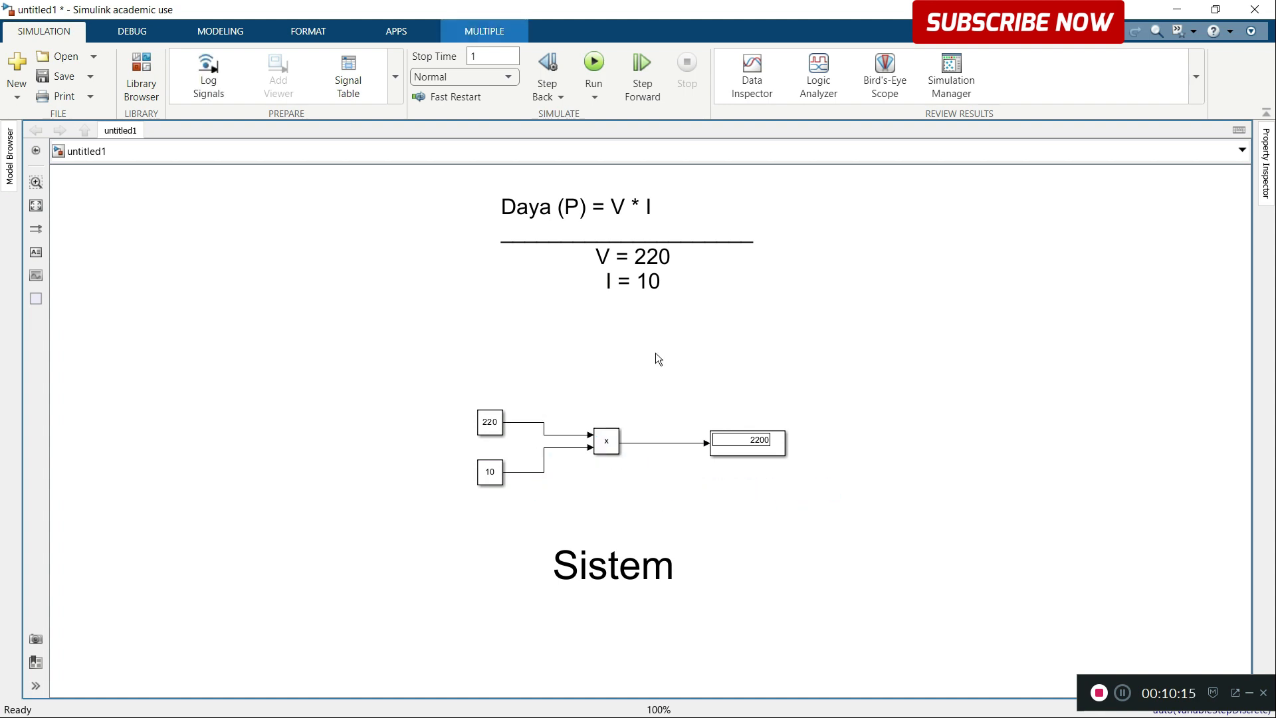
drag(536, 381, 671, 506)
mouse_move(686, 501)
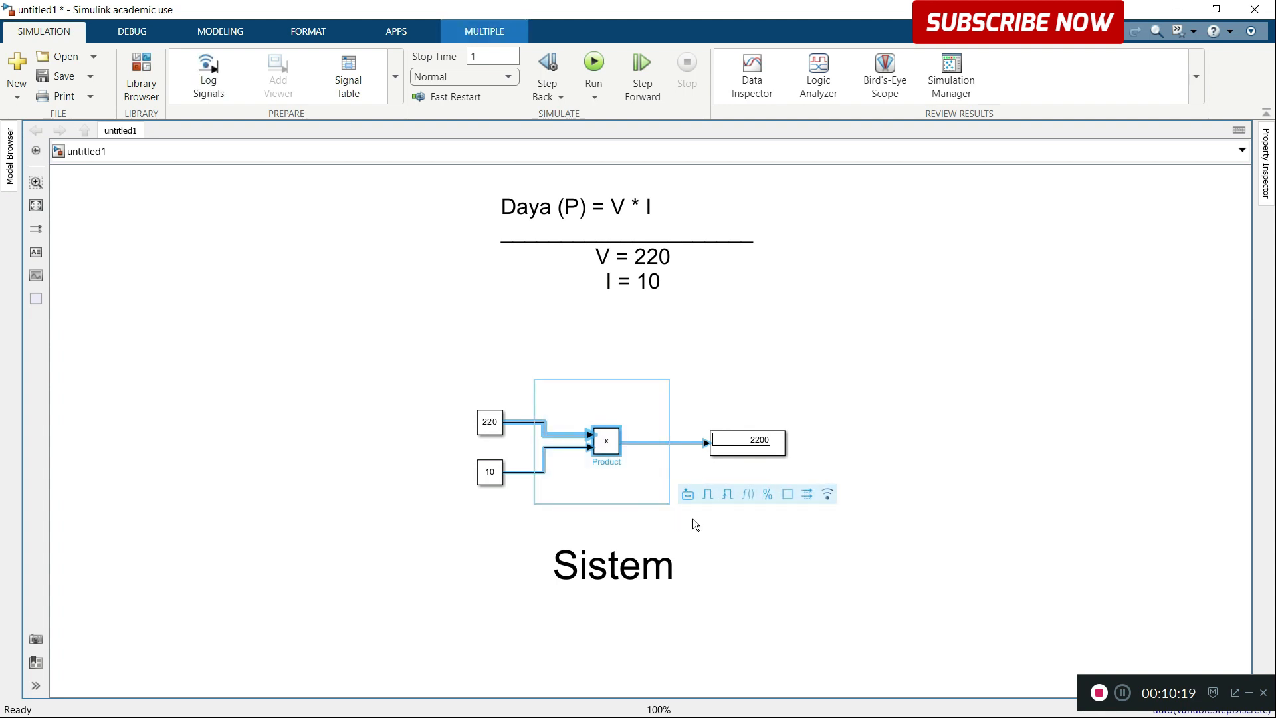
click(823, 411)
Step: Create a subsystem from the Product block and align it so its output line to the Display runs straight
click(606, 445)
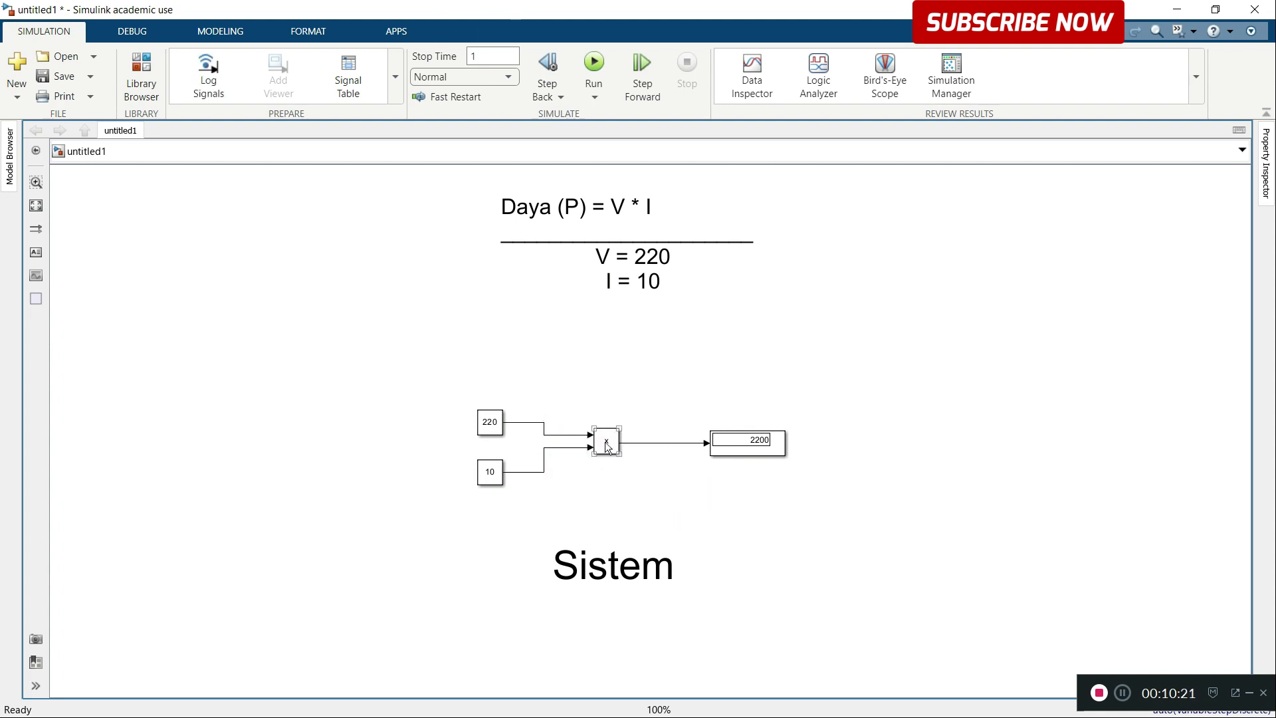
right_click(608, 442)
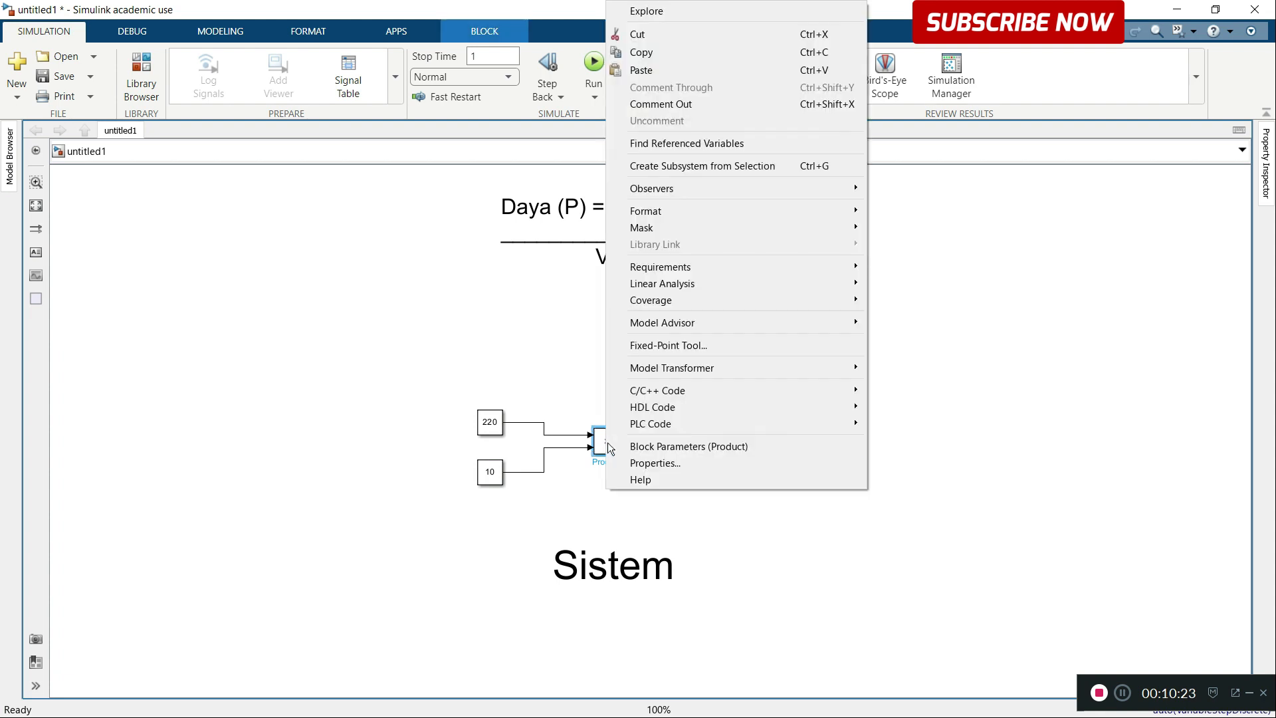
click(706, 166)
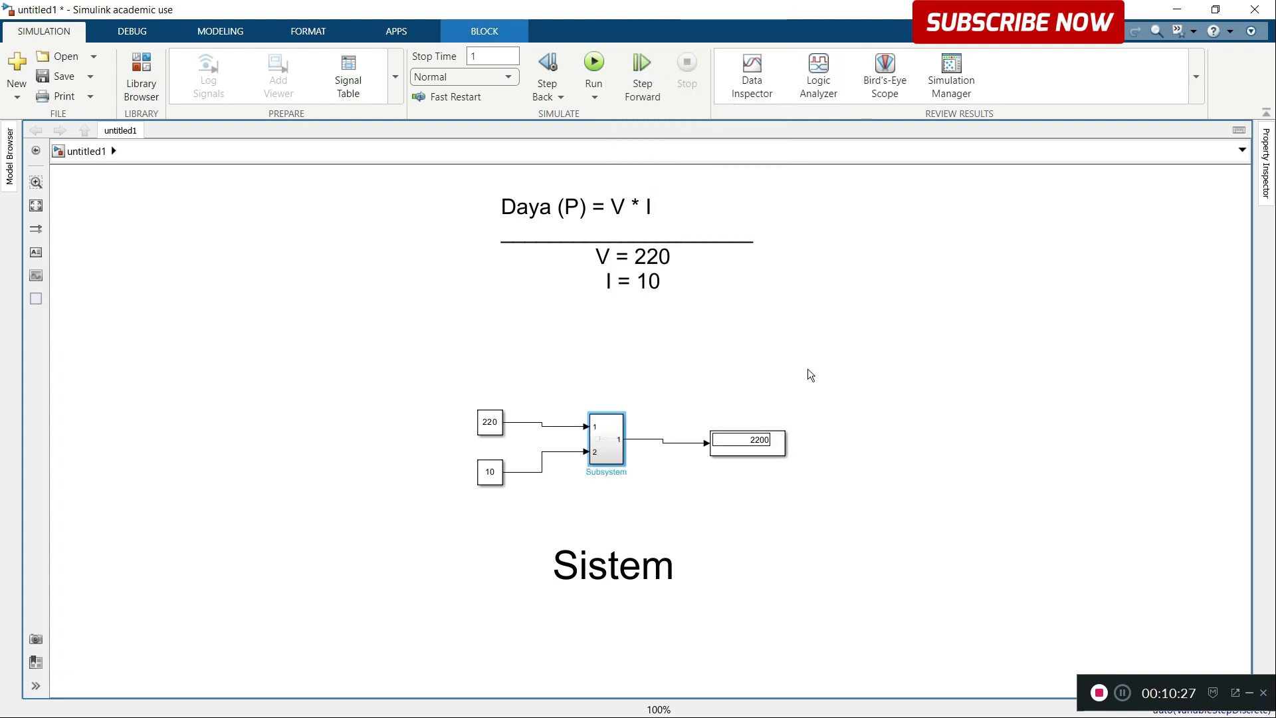
mouse_move(611, 445)
mouse_down()
mouse_move(583, 446)
mouse_move(607, 445)
mouse_up()
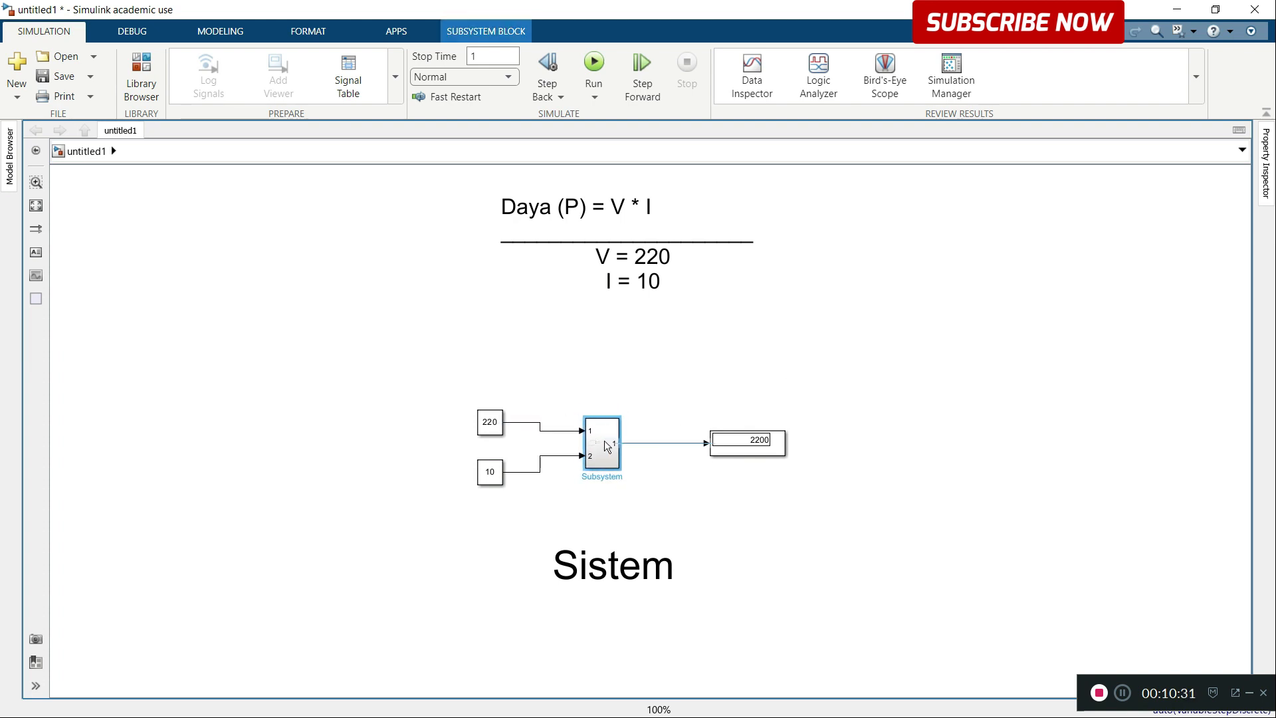
click(704, 373)
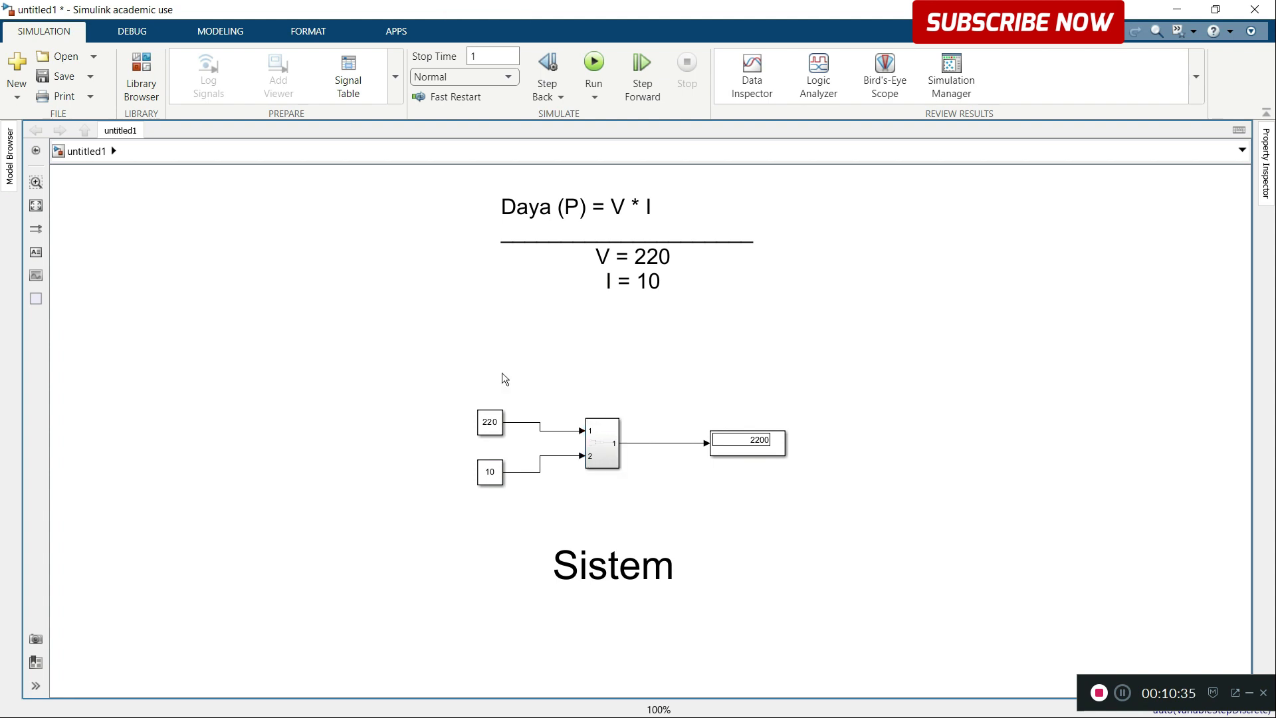
click(486, 425)
click(492, 473)
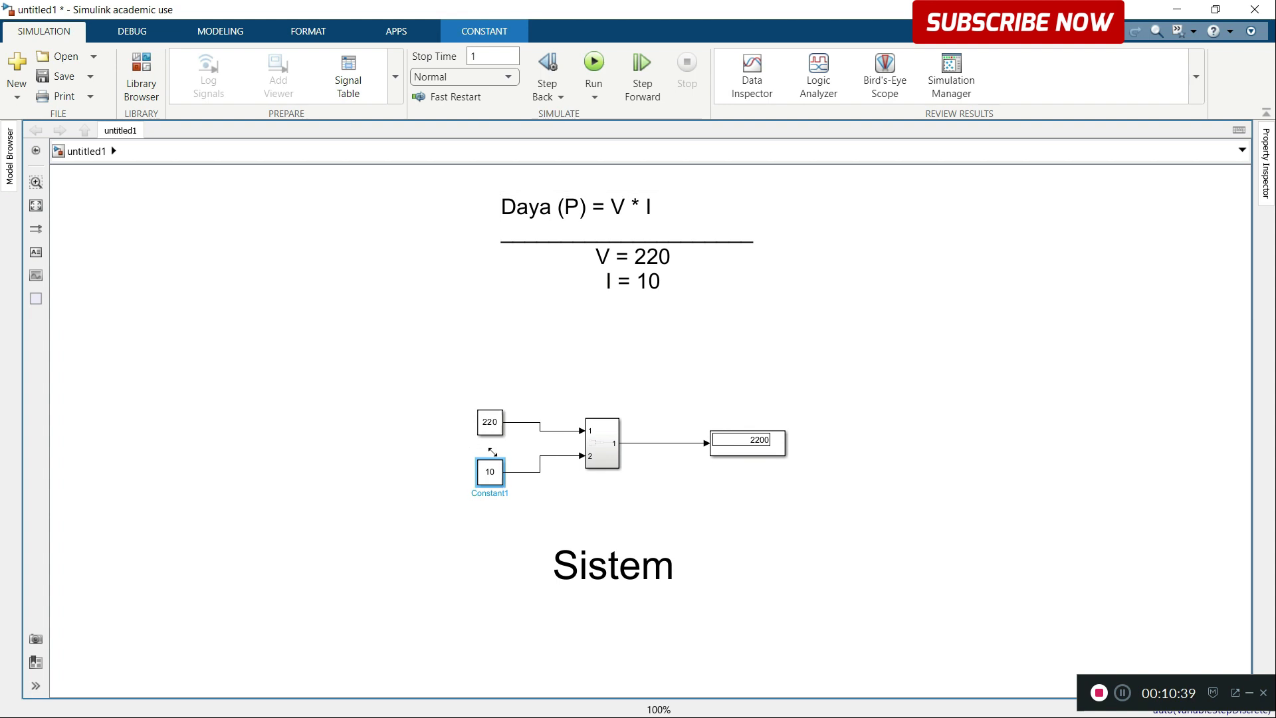
click(771, 451)
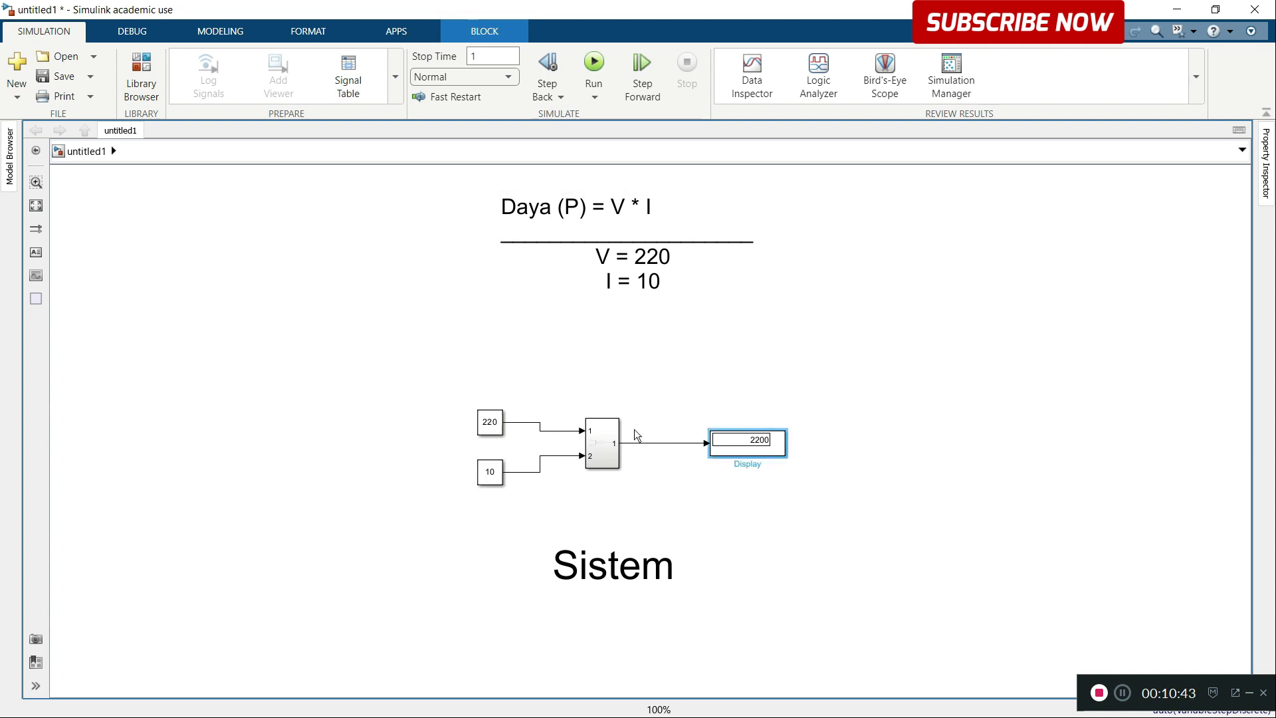
Step: Open the subsystem and move its two input ports farther away from the Product block
double_click(611, 455)
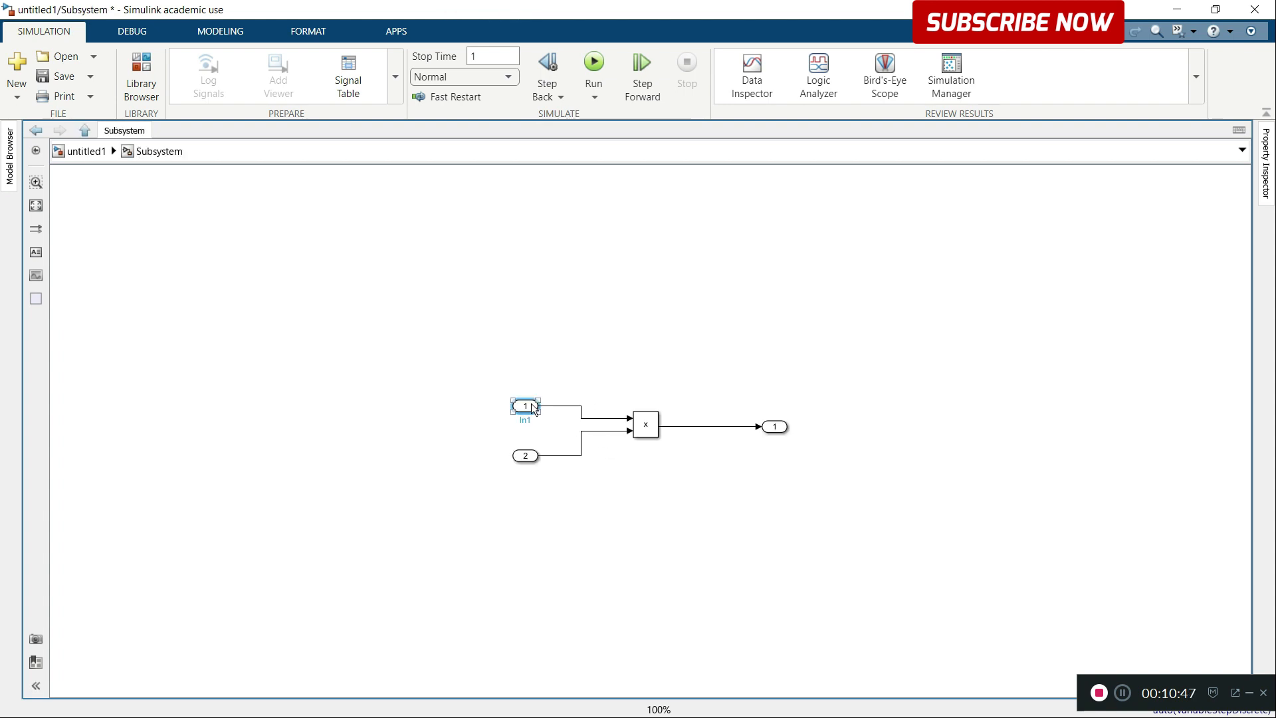
drag(532, 407, 507, 395)
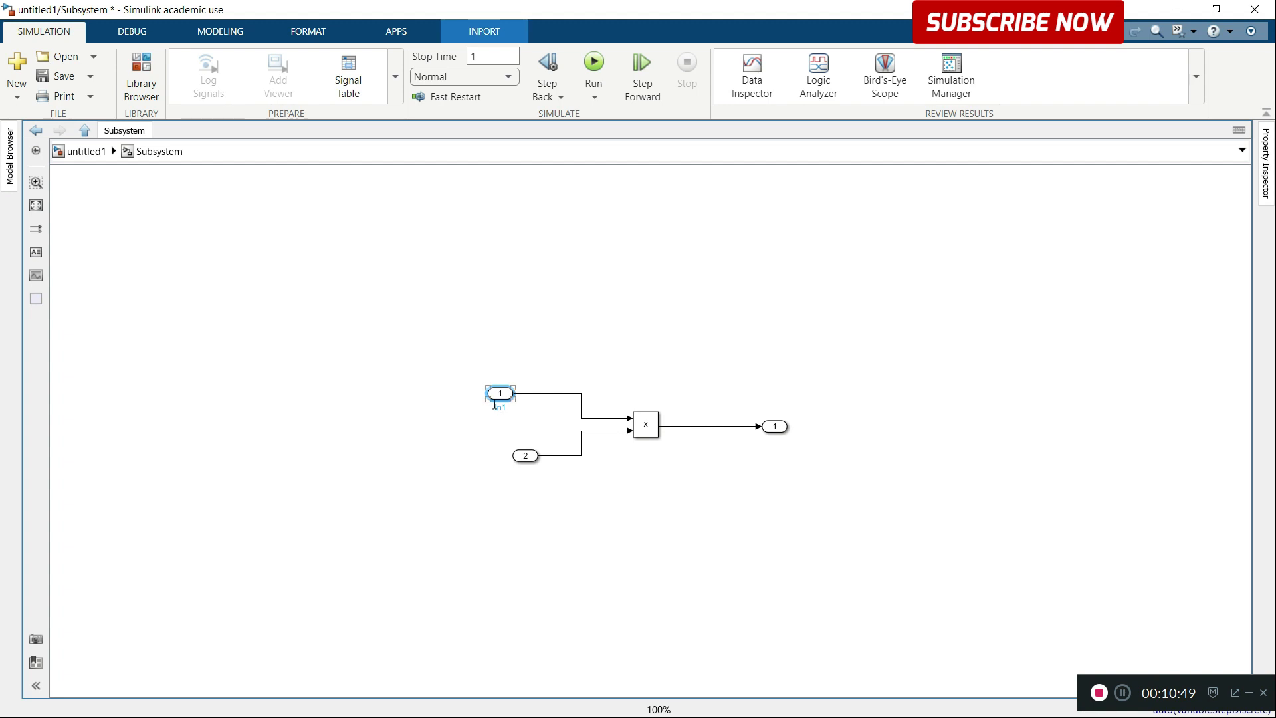
drag(521, 459, 500, 463)
click(762, 440)
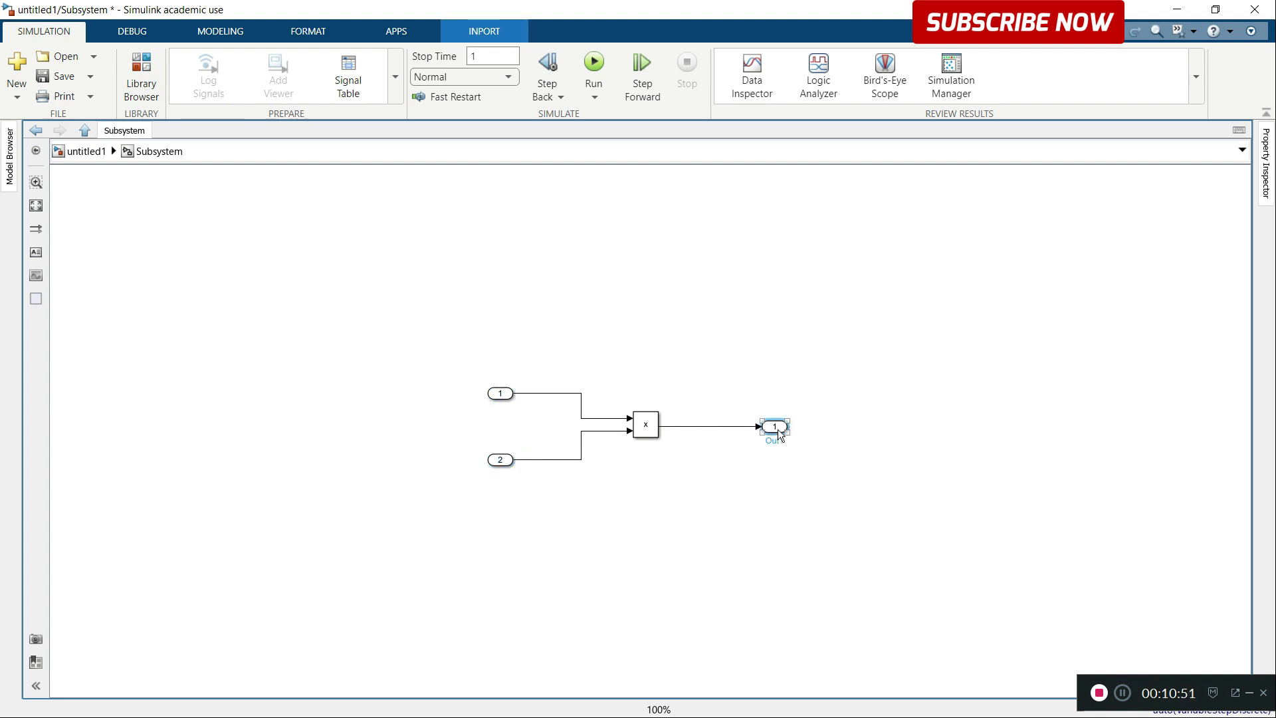
Step: Delete the output port, both input ports and their signal lines inside the subsystem
drag(430, 359, 543, 498)
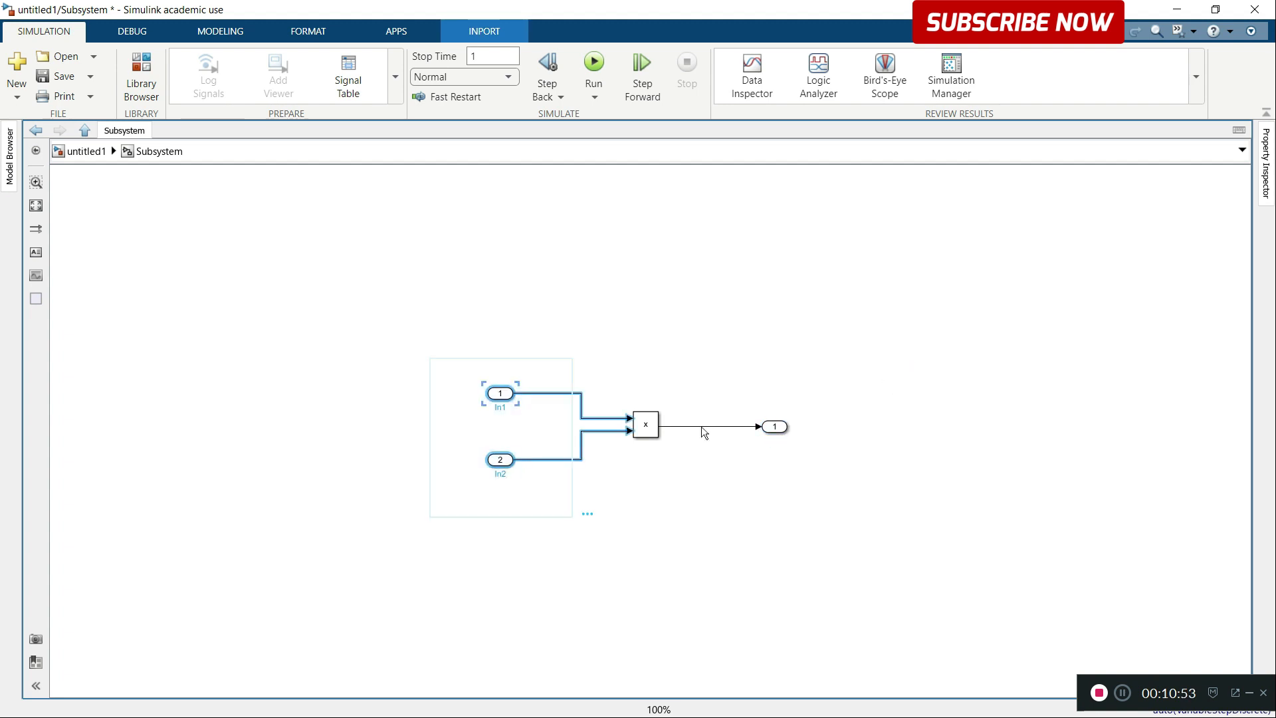
drag(755, 373, 790, 491)
key(Delete)
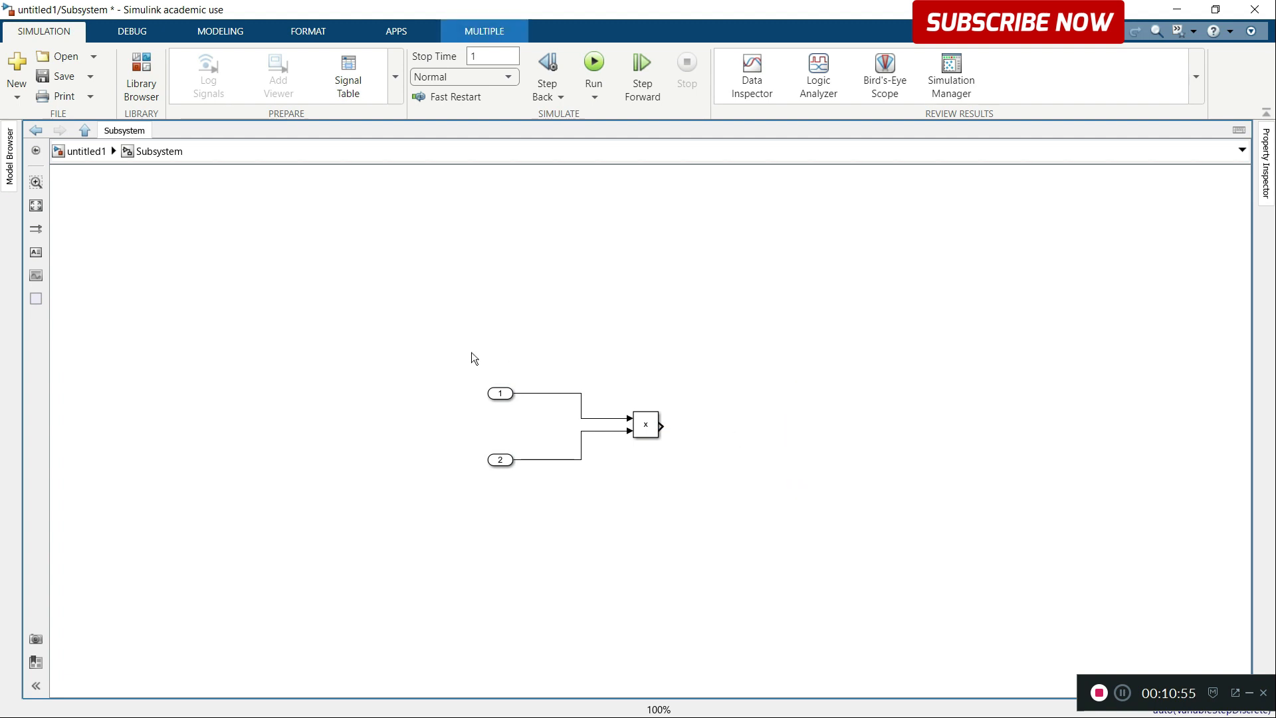
drag(464, 351, 598, 518)
key(Delete)
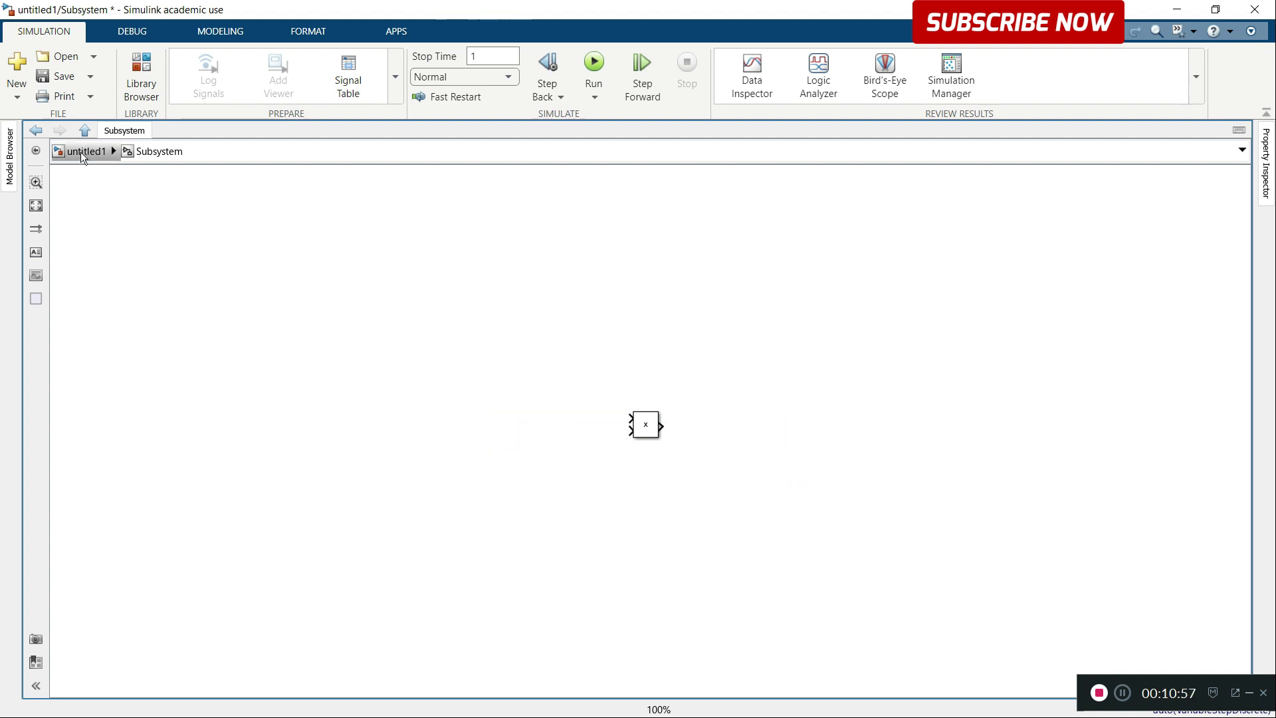
Step: Return to the untitled1 level and delete both constants, the Display block and their signal lines
click(81, 151)
drag(434, 384, 544, 517)
key(Delete)
drag(687, 382, 771, 506)
key(Delete)
Step: Reopen the subsystem and enlarge the Product block inside it
double_click(601, 445)
drag(612, 388, 653, 422)
click(734, 408)
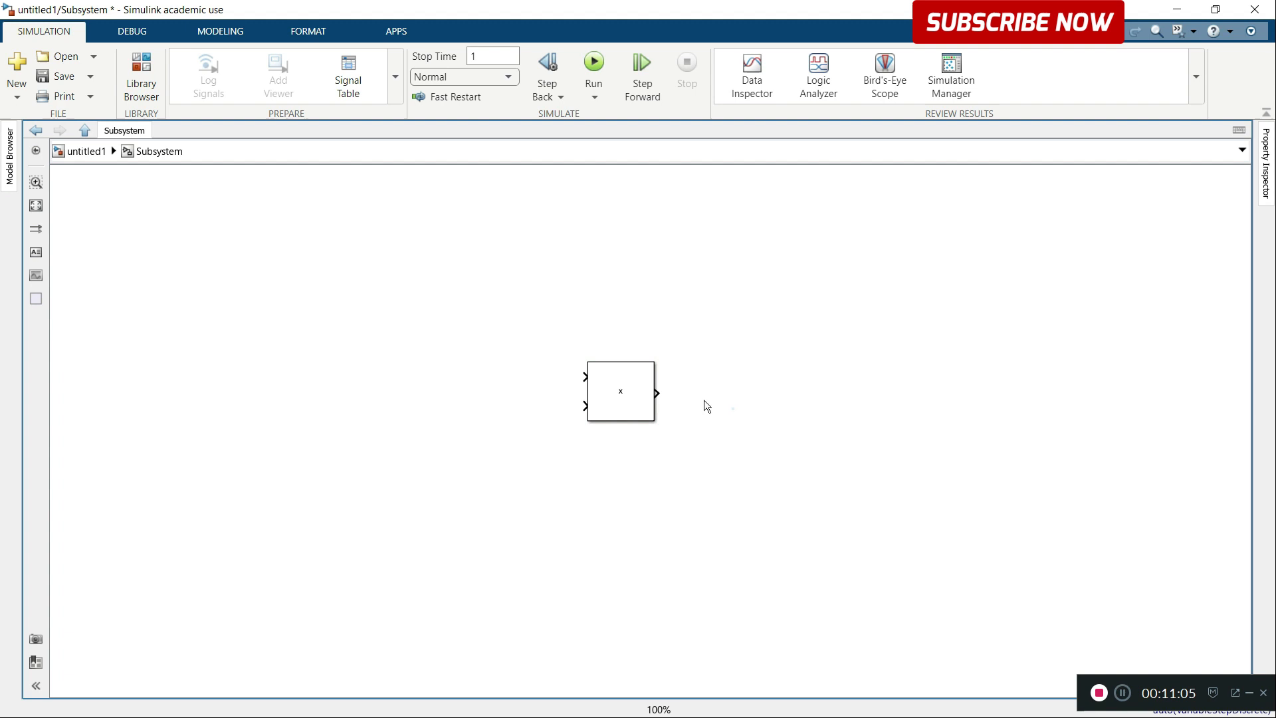
click(638, 379)
click(777, 359)
Step: Add an Inport block to the subsystem and connect it to the Product block's first input
double_click(381, 275)
text(inp)
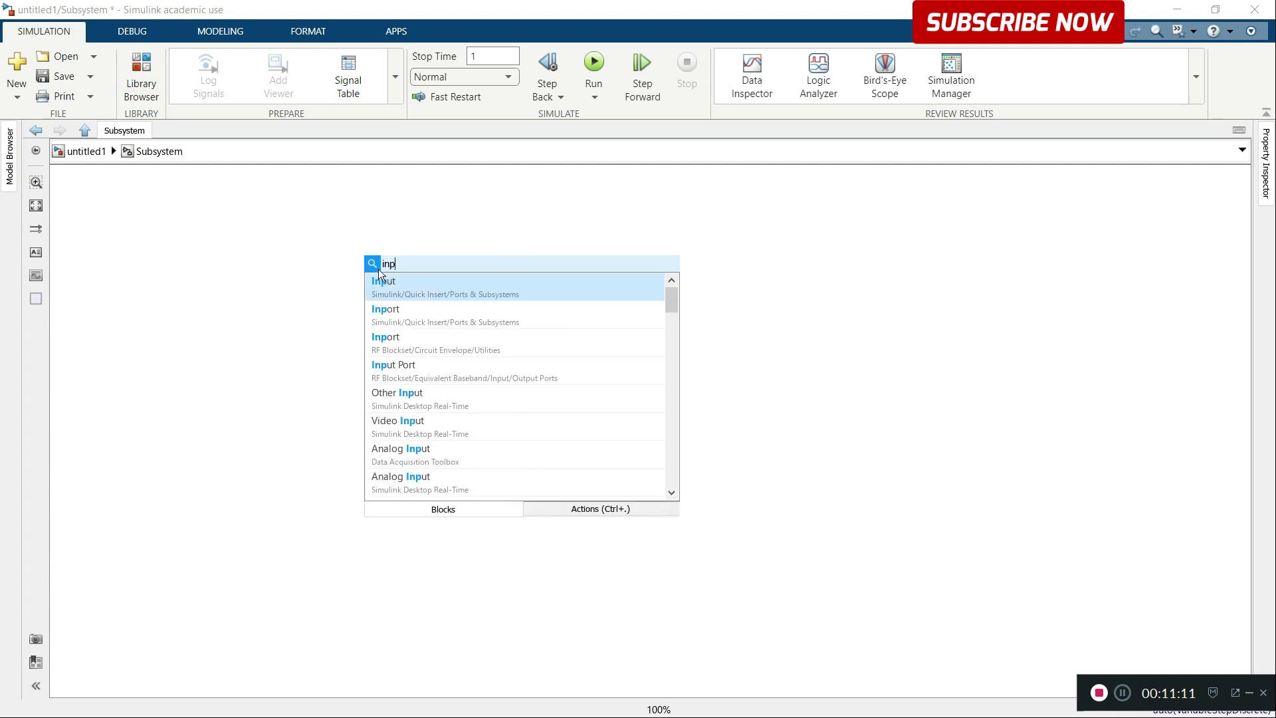
click(414, 307)
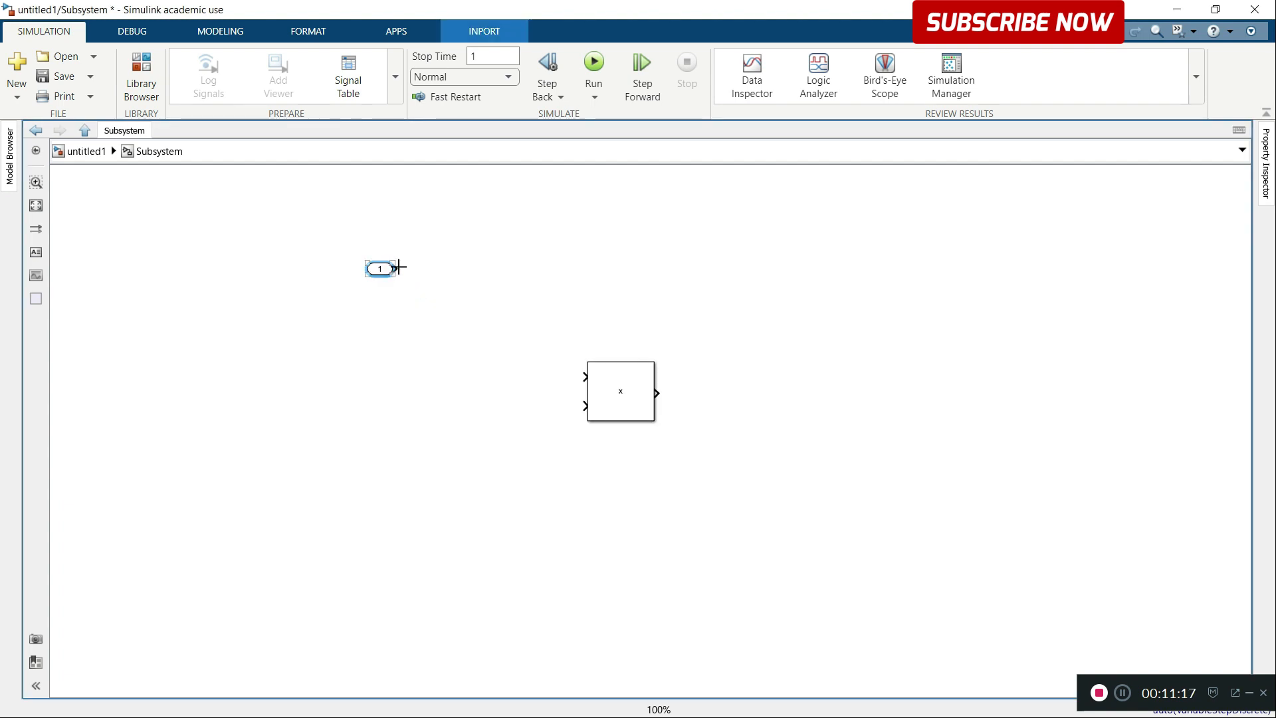
drag(399, 267, 585, 376)
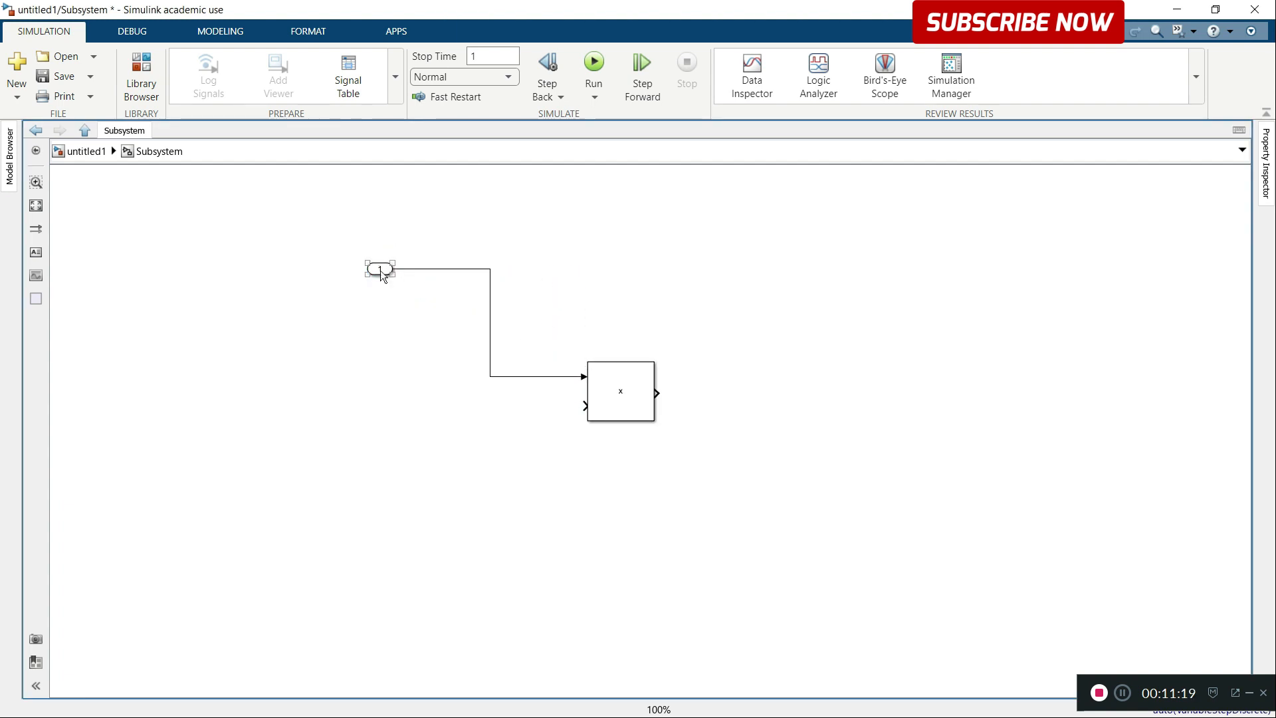
Step: Place the Inport next to the Product block and add a second Inport connected to the Product's second input
drag(380, 270, 505, 369)
mouse_move(510, 376)
mouse_down()
mouse_move(529, 377)
mouse_move(528, 405)
mouse_move(585, 405)
mouse_up()
click(563, 416)
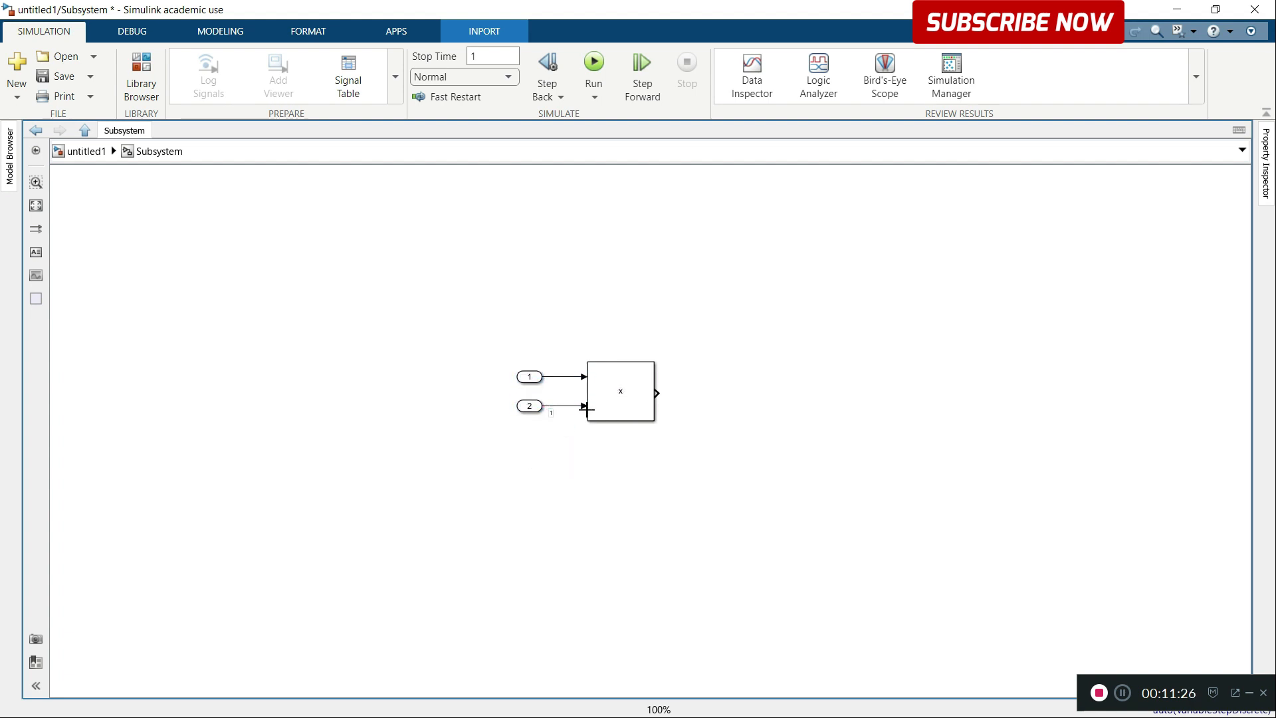
Step: Add an Outport block to the subsystem and connect it to the Product block's output
double_click(775, 332)
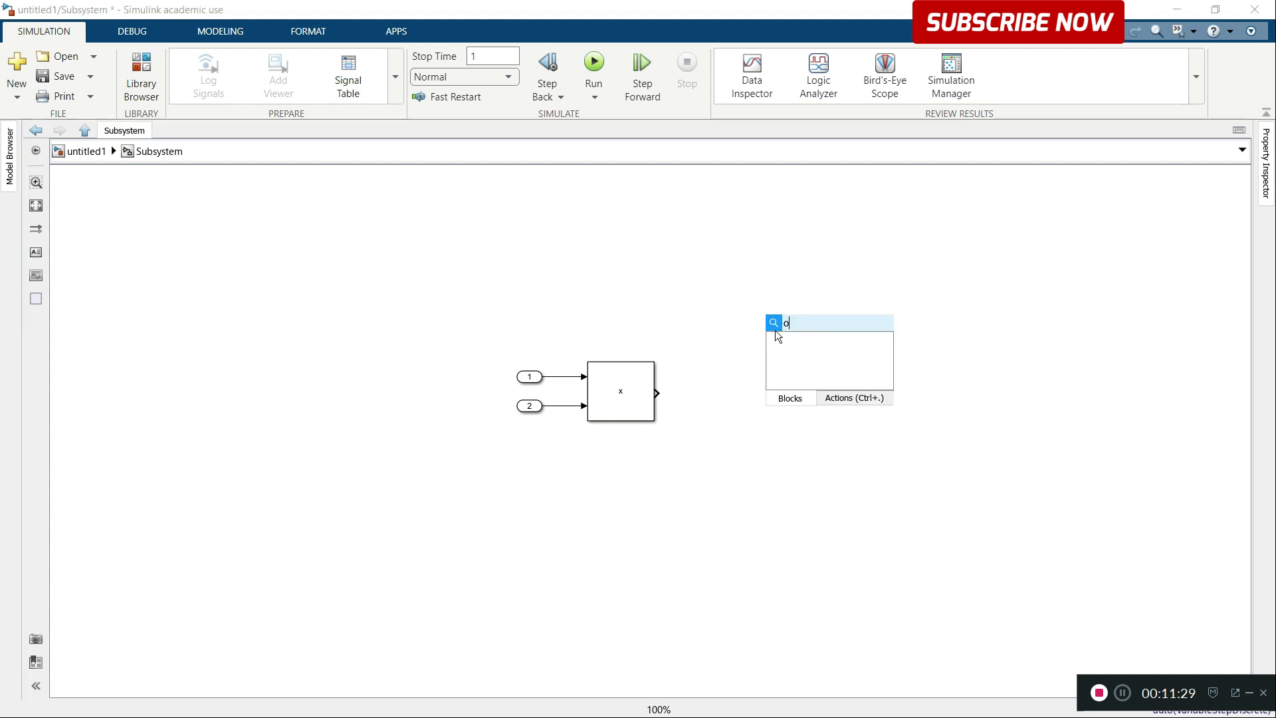
text(ou)
click(811, 341)
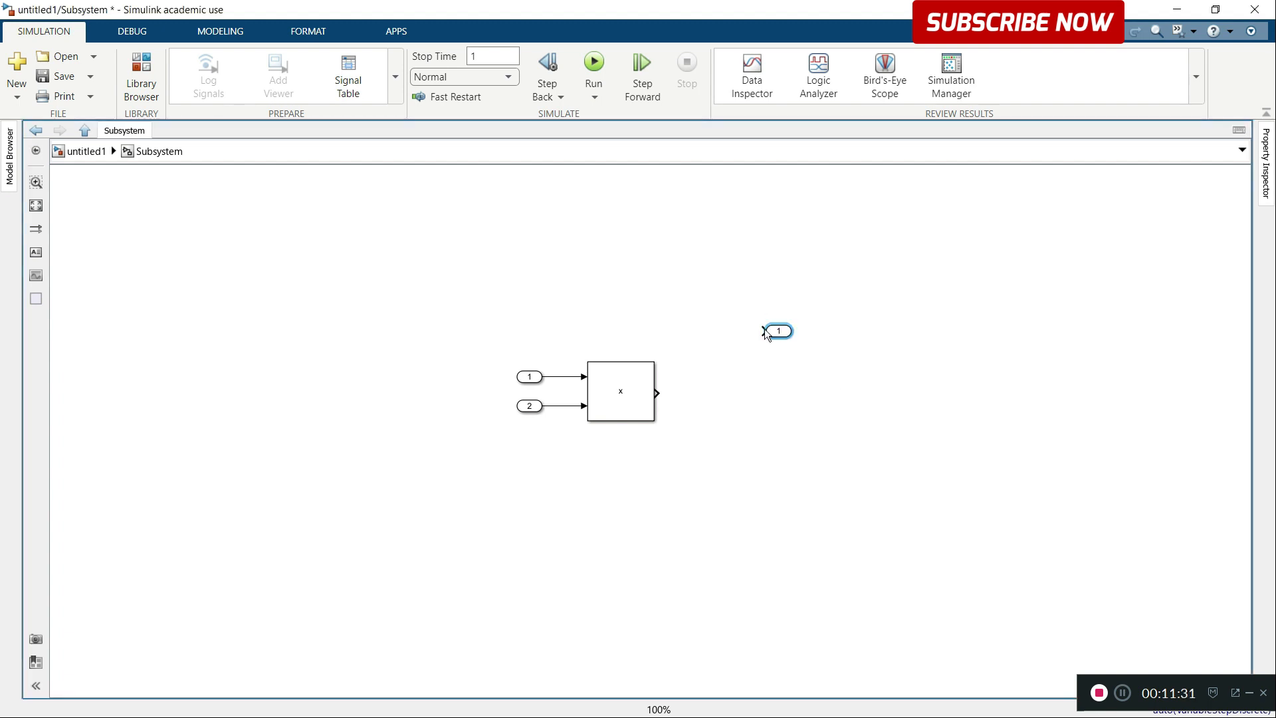
mouse_move(661, 392)
mouse_down()
mouse_move(768, 331)
mouse_move(748, 390)
mouse_move(723, 395)
mouse_up()
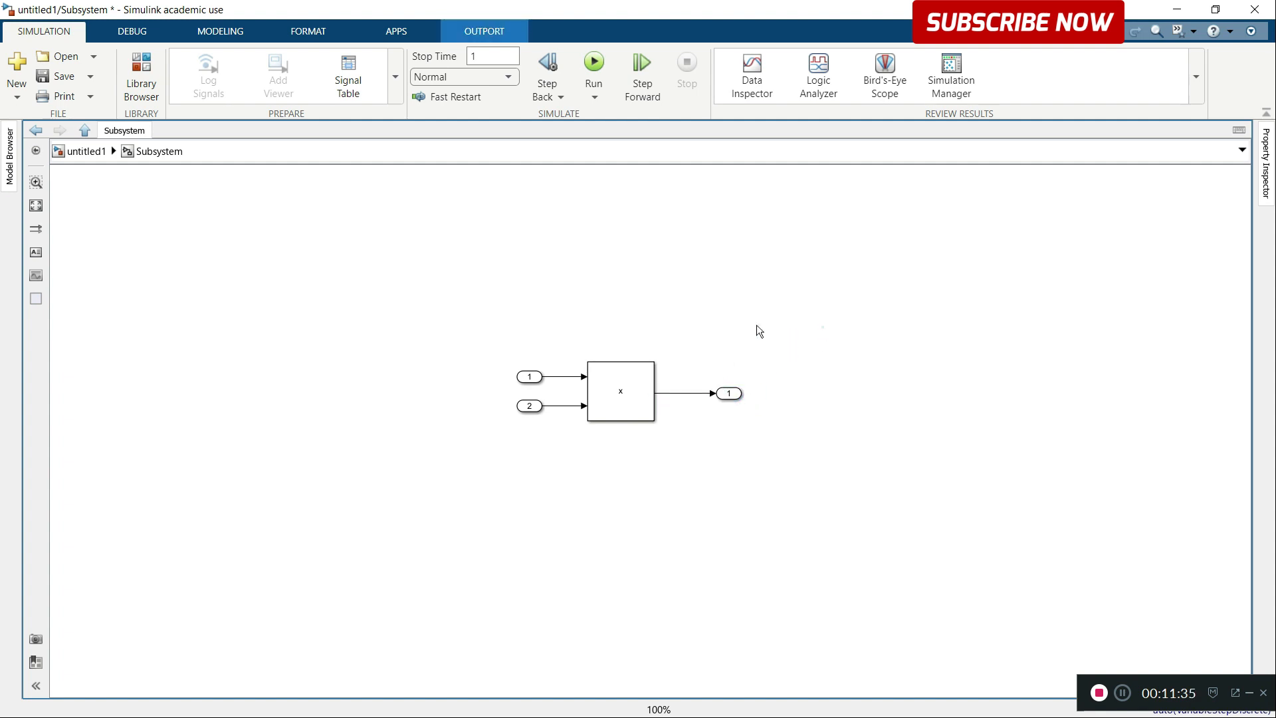
Step: Return to the untitled1 level, enlarge the Subsystem block and position it between the formula and the "Sistem" annotation
click(87, 152)
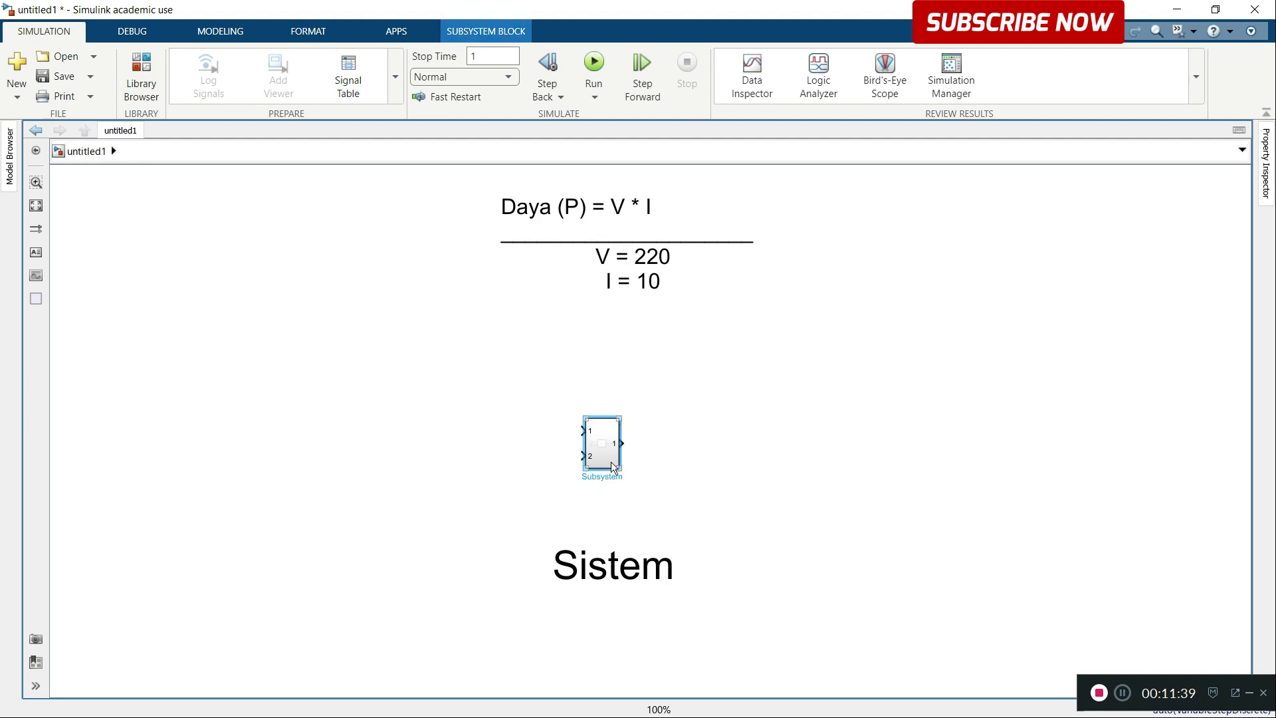
drag(618, 467, 767, 535)
drag(690, 435, 633, 365)
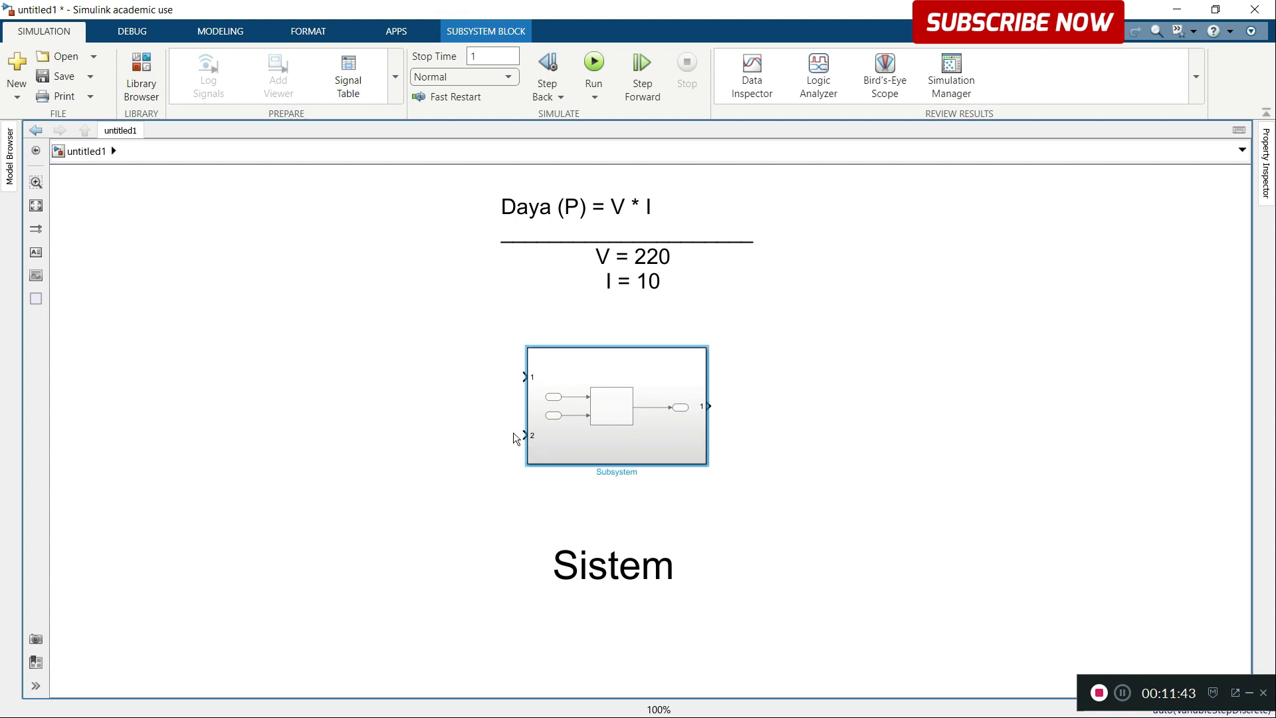
Step: Delete the signal lines linking the Product block to its ports inside the subsystem and return to the untitled1 level
double_click(657, 367)
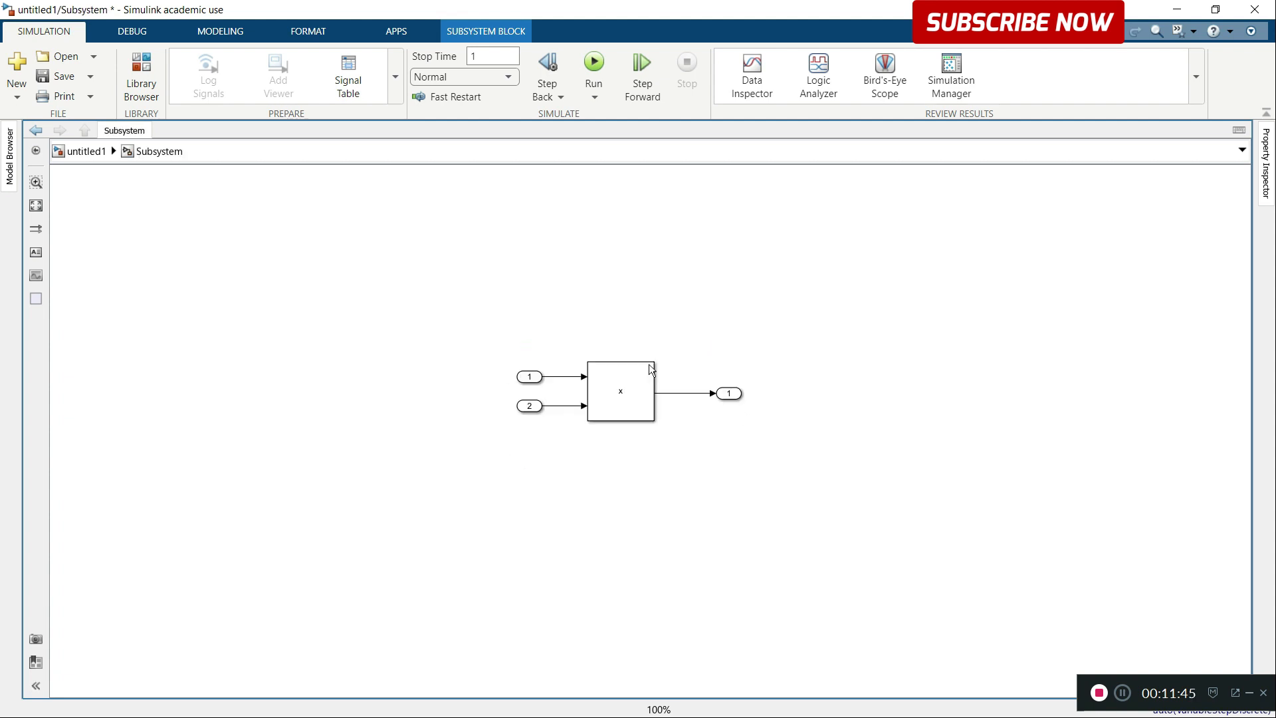
drag(544, 350, 574, 429)
key(Delete)
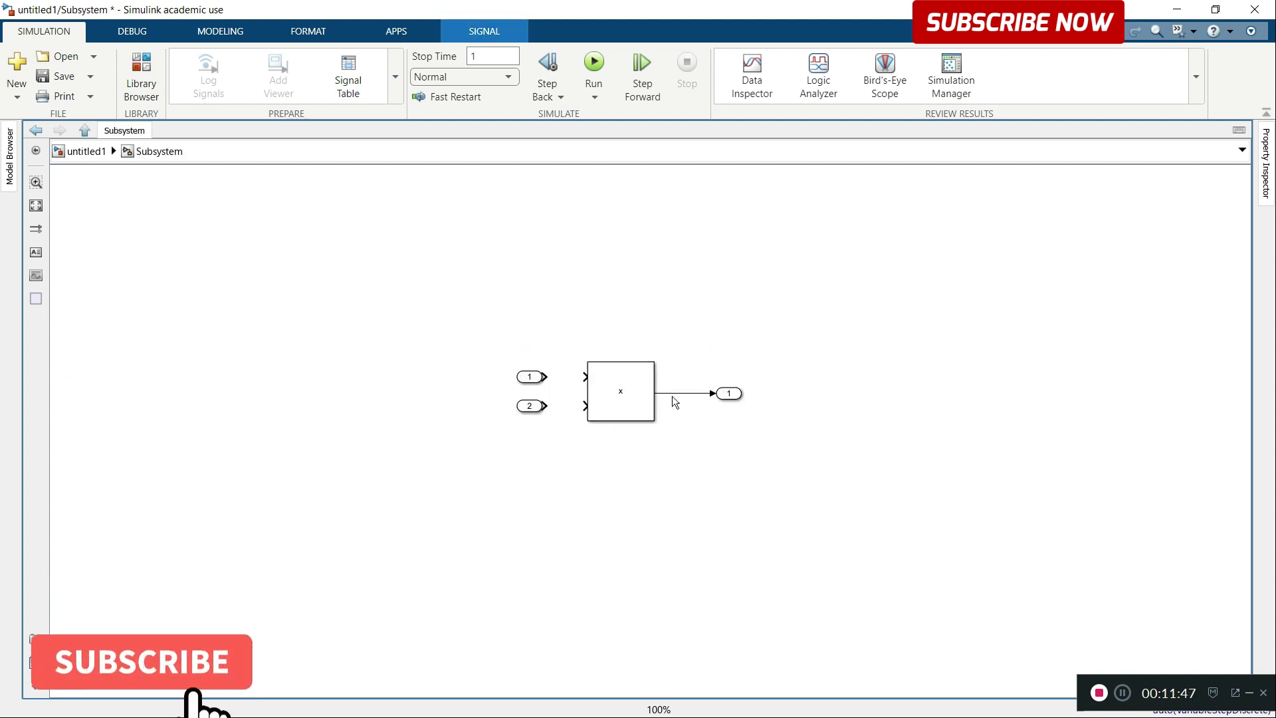
drag(681, 366, 692, 427)
key(Delete)
click(85, 151)
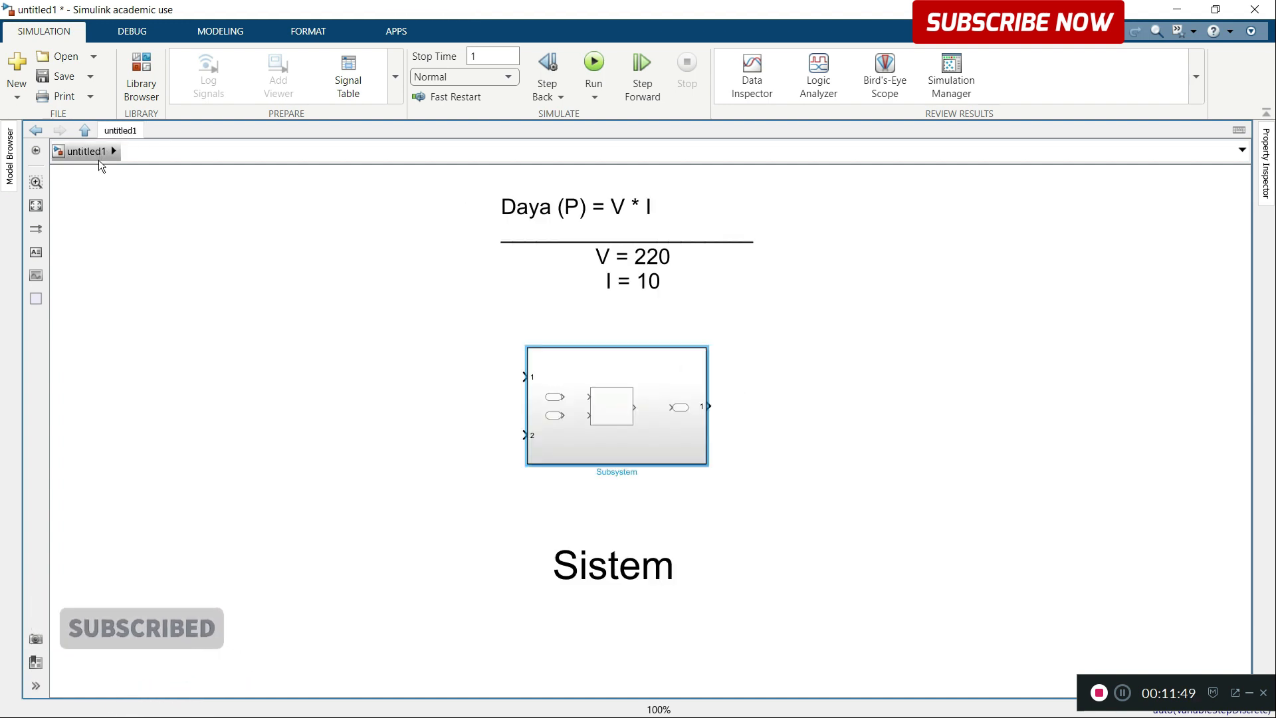
Step: Delete both Inport blocks and the Outport block inside the subsystem, returning to the untitled1 level to view the block
double_click(622, 398)
drag(447, 316, 569, 466)
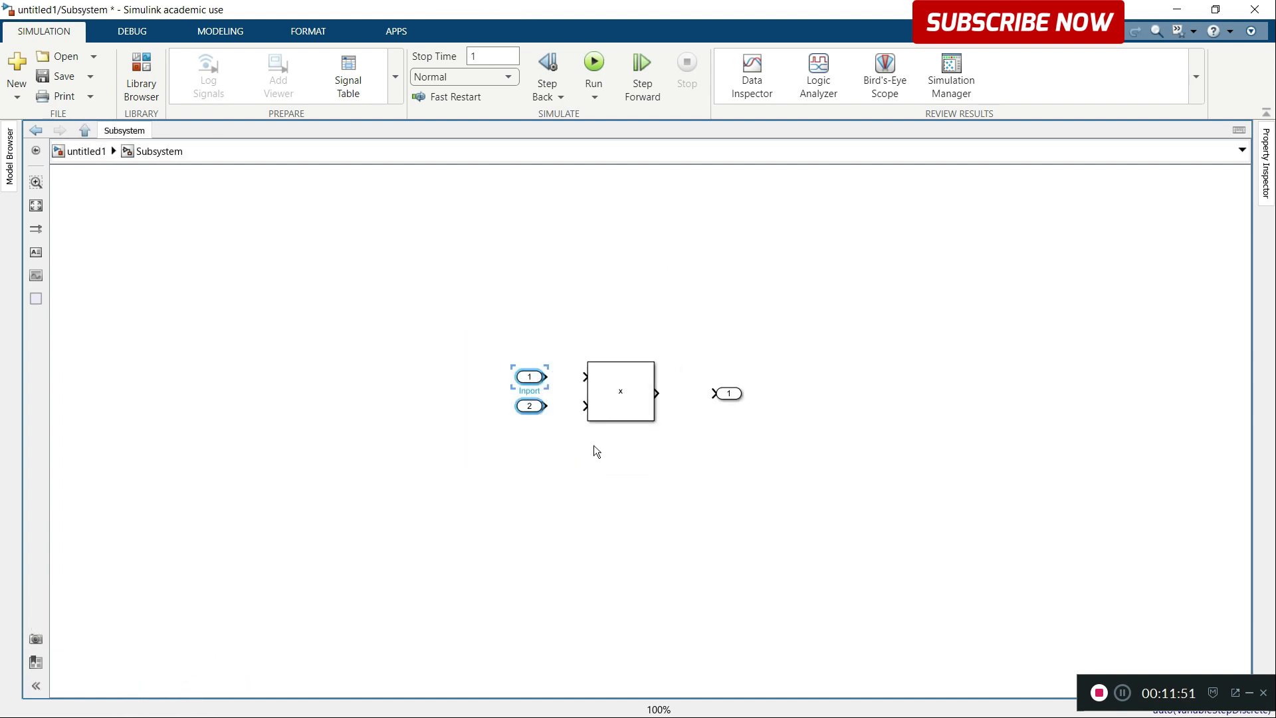
key(Delete)
drag(688, 359, 744, 409)
key(Delete)
click(84, 152)
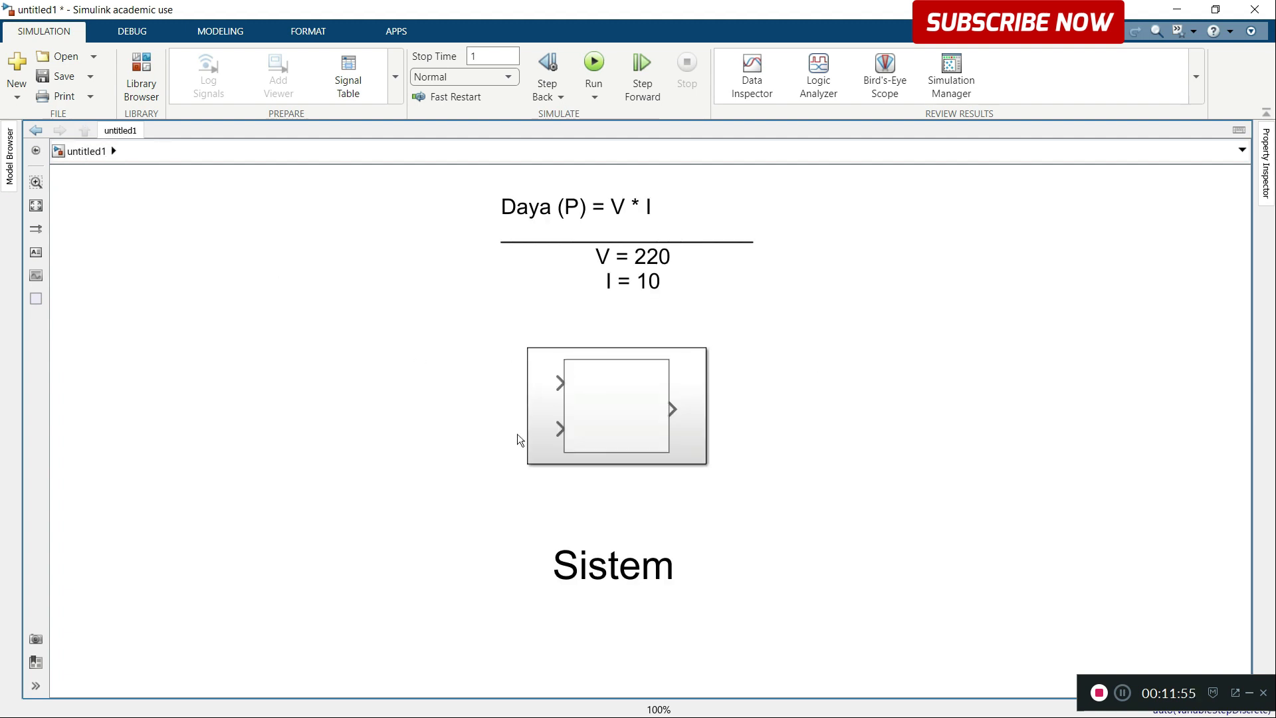
Step: Reopen the subsystem and undo the deletion of its Inport and Outport blocks
double_click(677, 396)
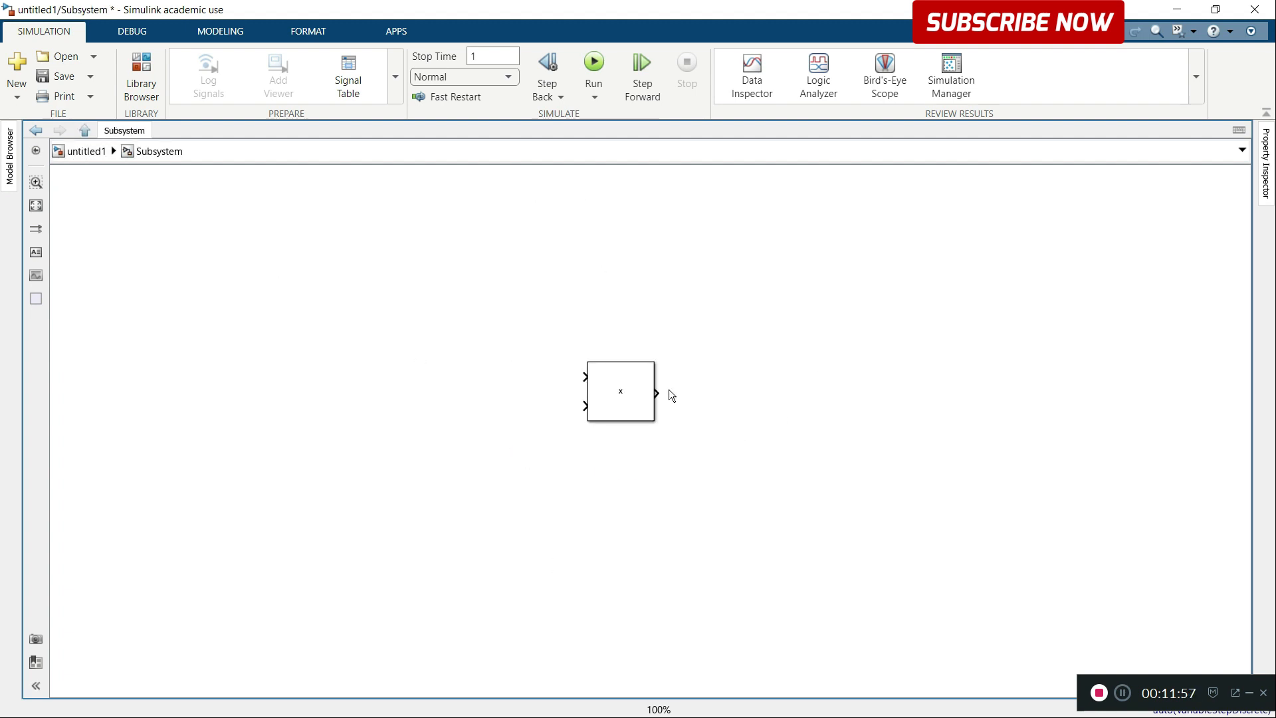
key(ctrl+z)
key(ctrl+z)
key(ctrl+z)
key(ctrl+z)
key(ctrl+z)
key(ctrl+z)
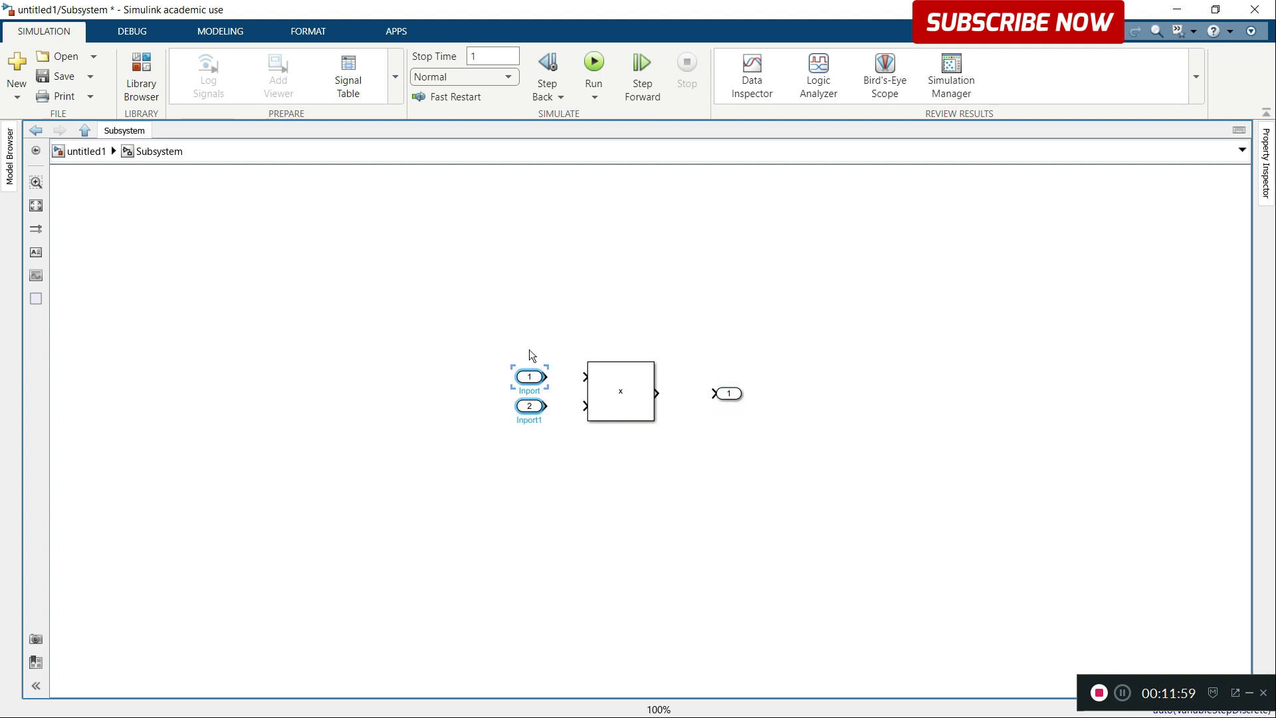
Step: Return to the untitled1 level, add a Constant block level with the subsystem's first input and connect it to that input
click(86, 151)
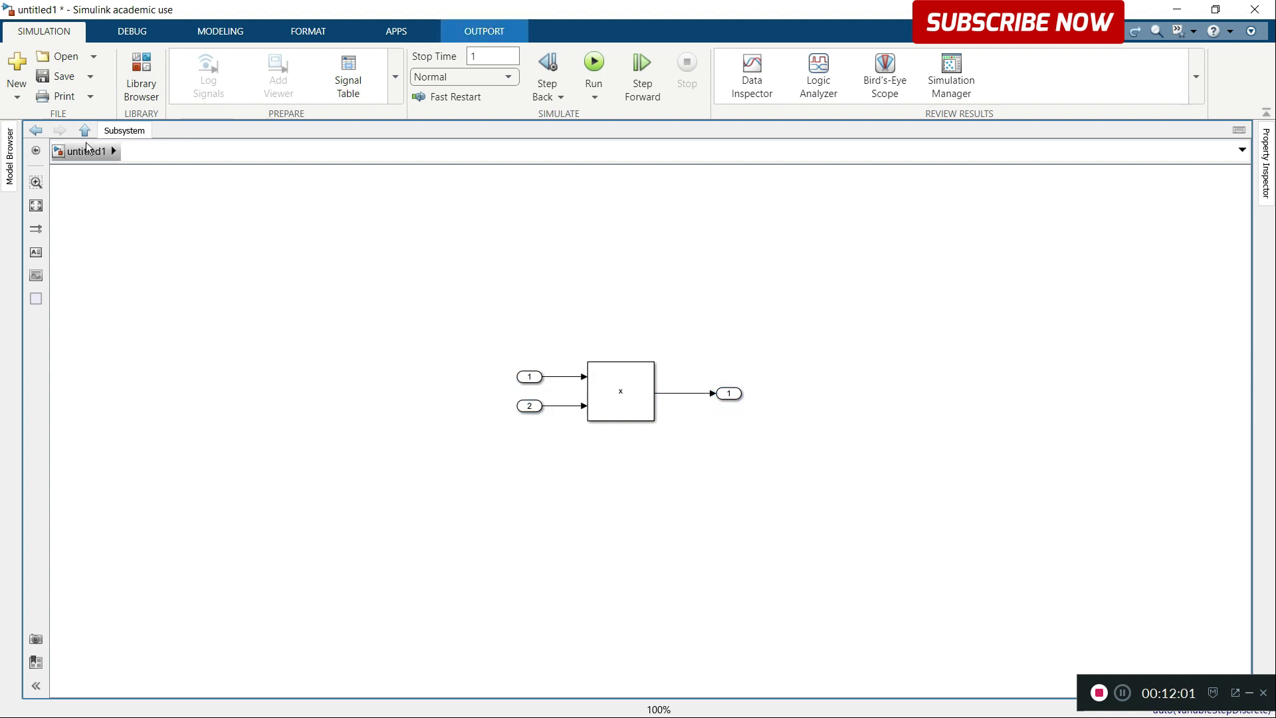
click(588, 406)
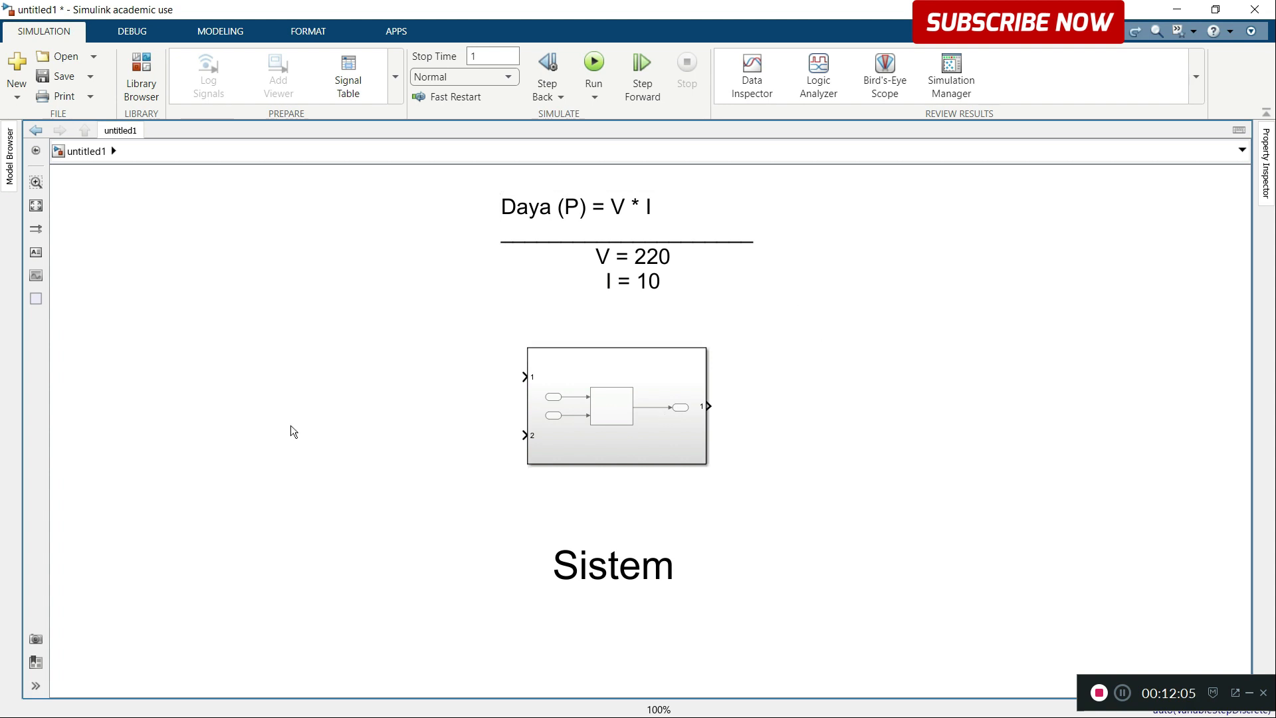
double_click(317, 364)
text(con)
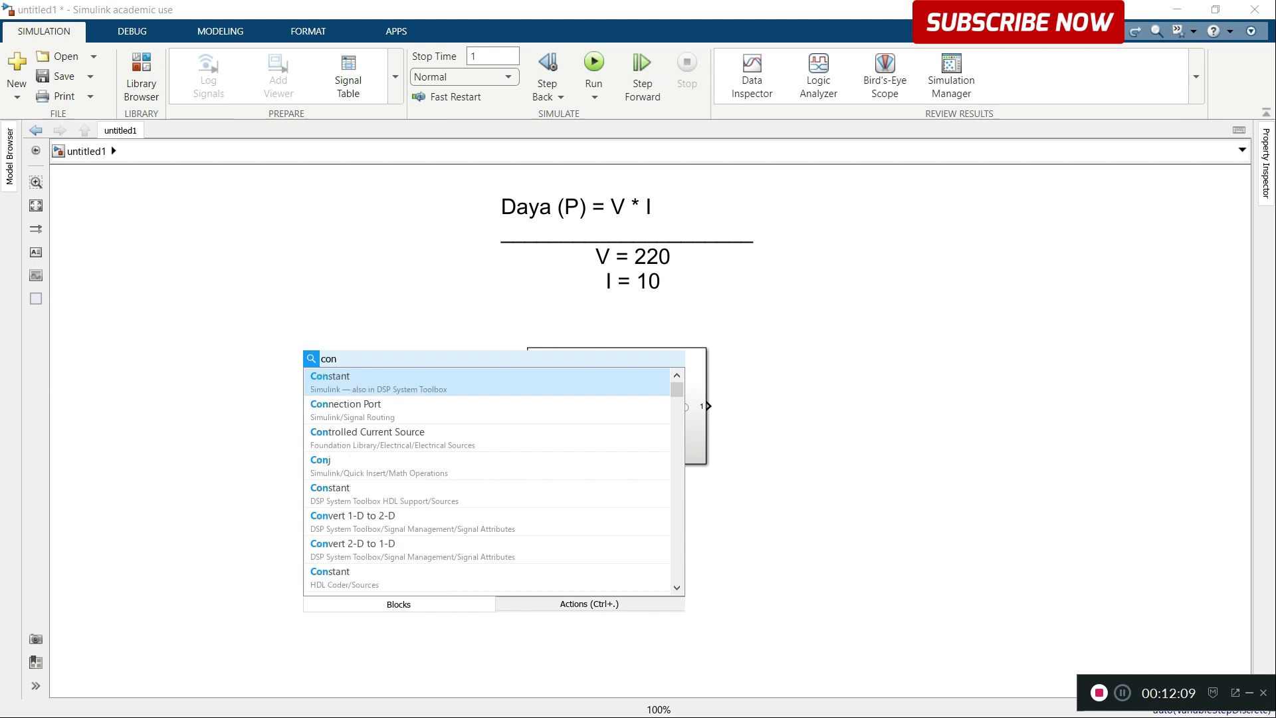
click(340, 381)
mouse_move(332, 364)
mouse_down()
mouse_move(442, 359)
mouse_move(525, 377)
mouse_up()
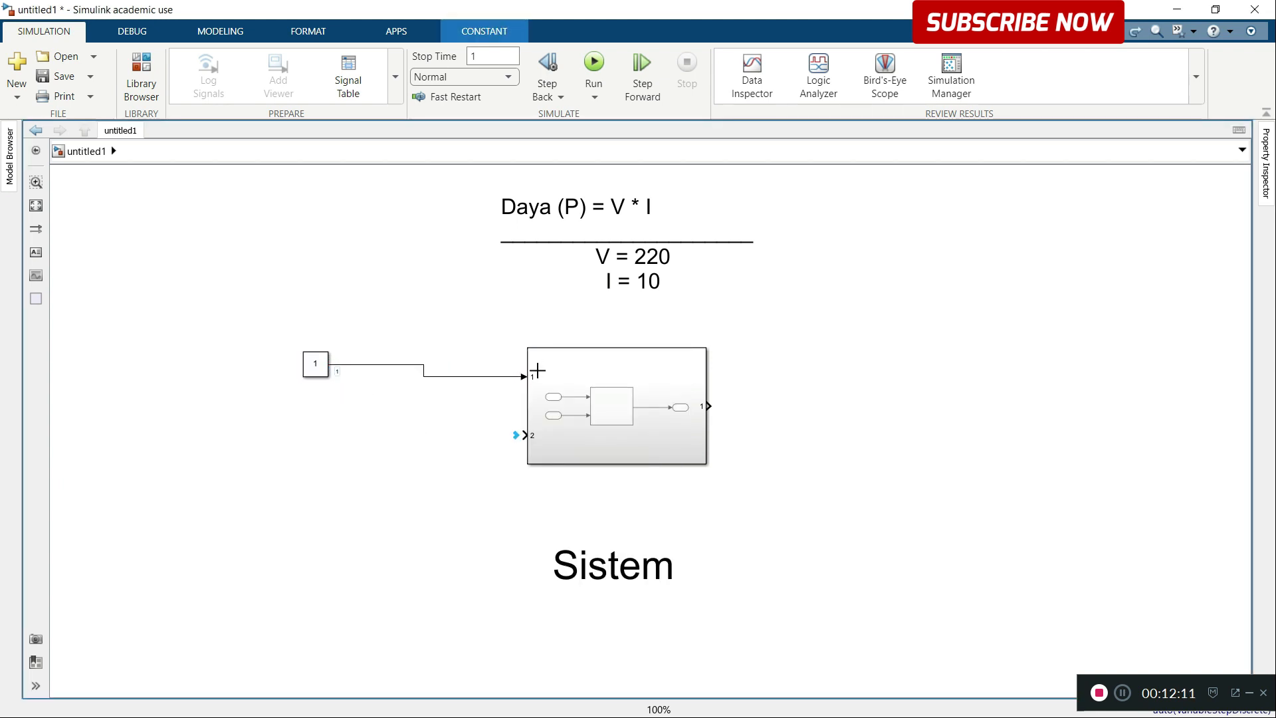
drag(327, 369, 420, 377)
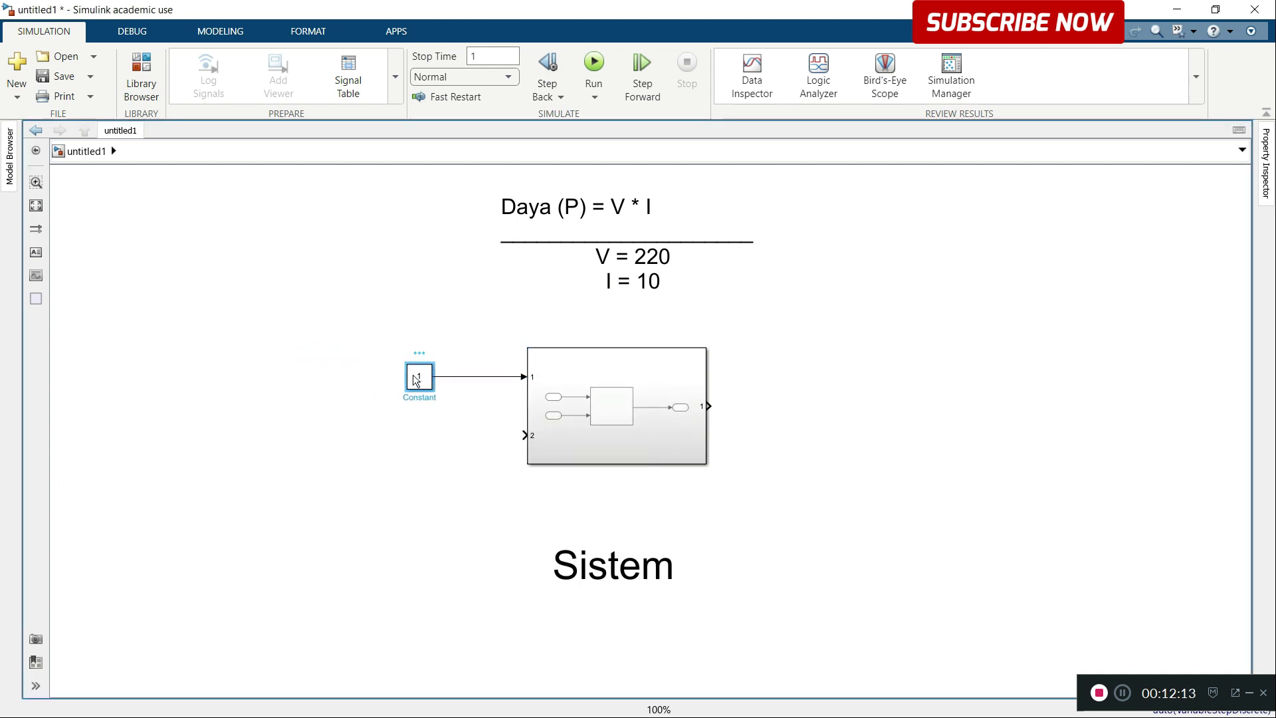
Step: Set the Constant block's value to 220
double_click(419, 376)
text(220)
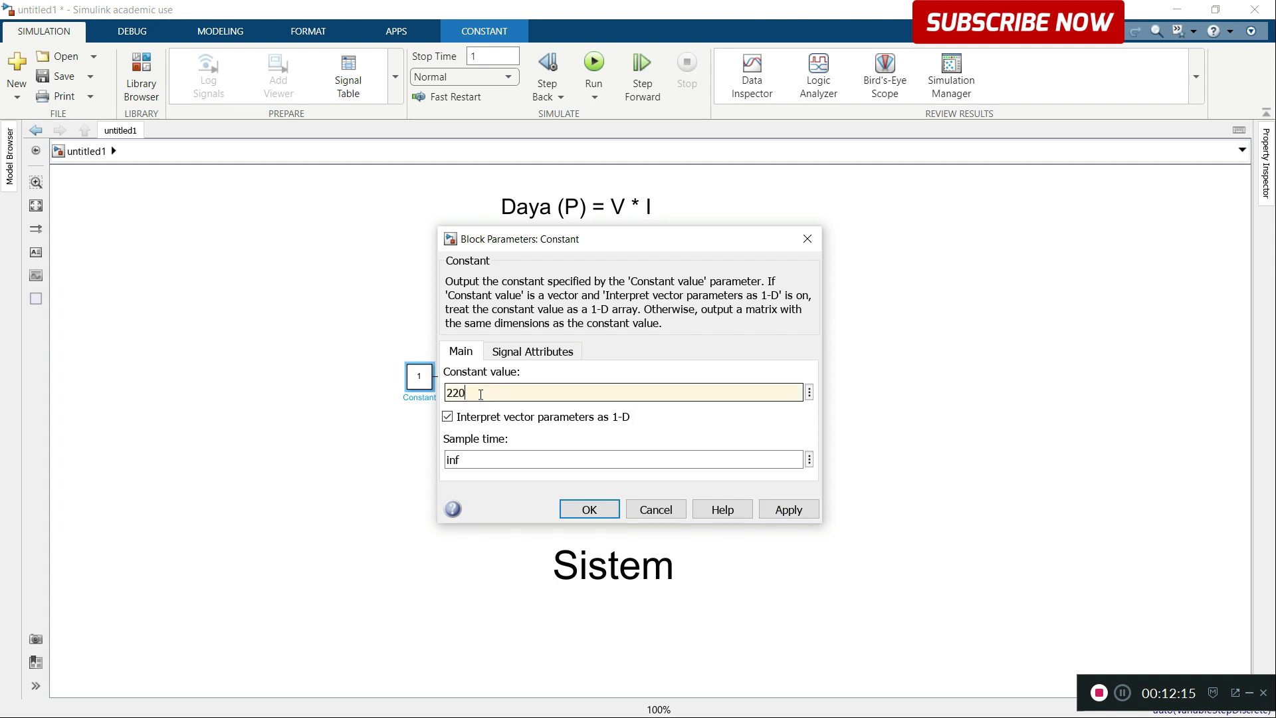
click(588, 510)
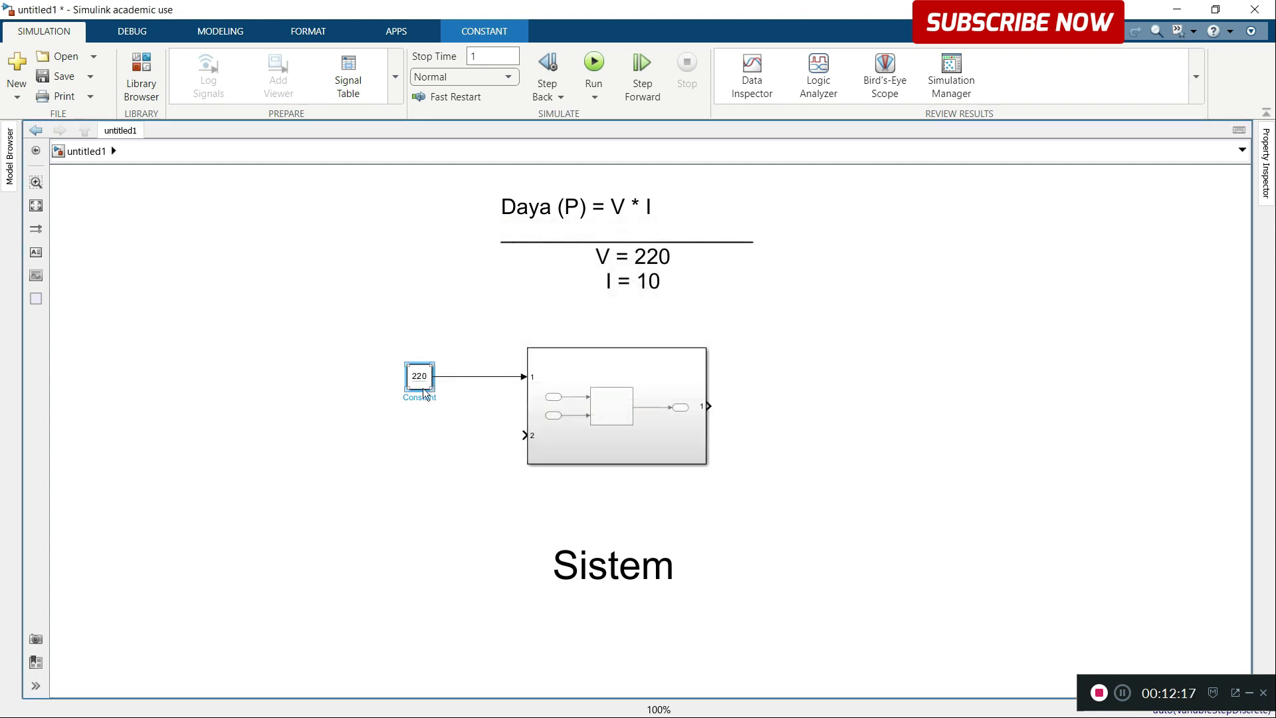
Step: Duplicate the Constant block below the original, connect the copy to the subsystem's second input and set its value to 10
drag(426, 385, 429, 441)
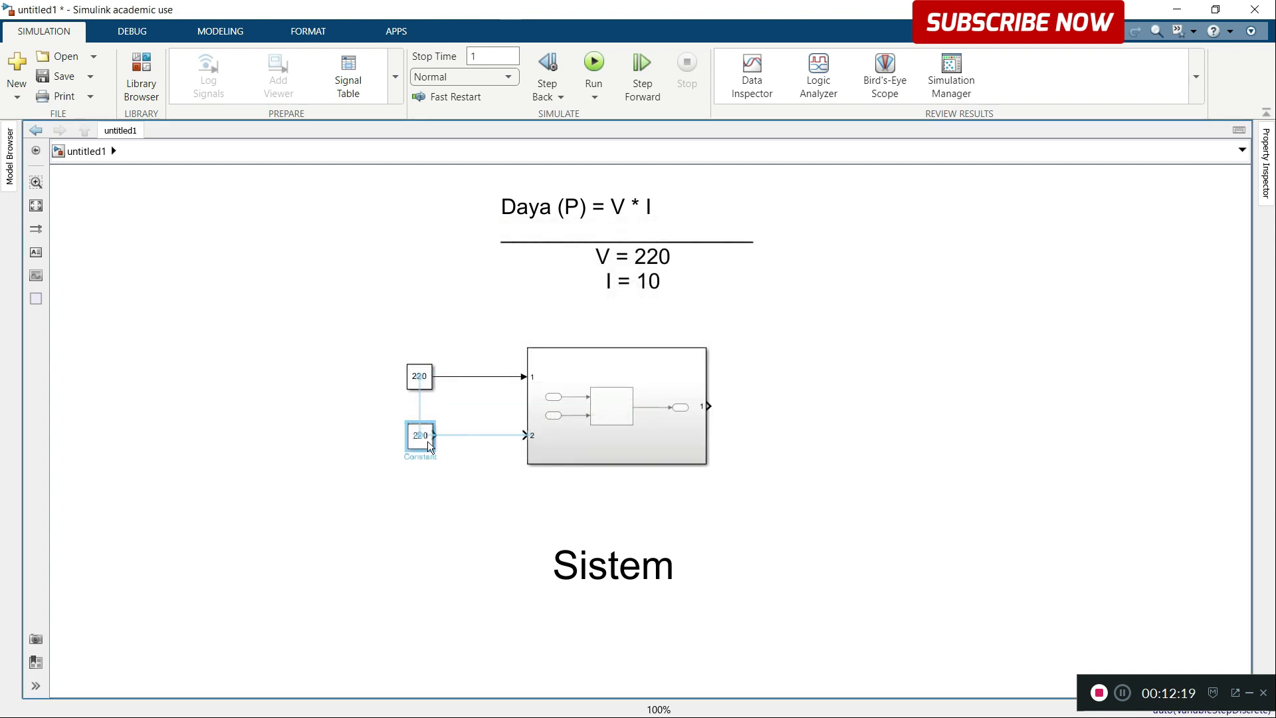
click(466, 439)
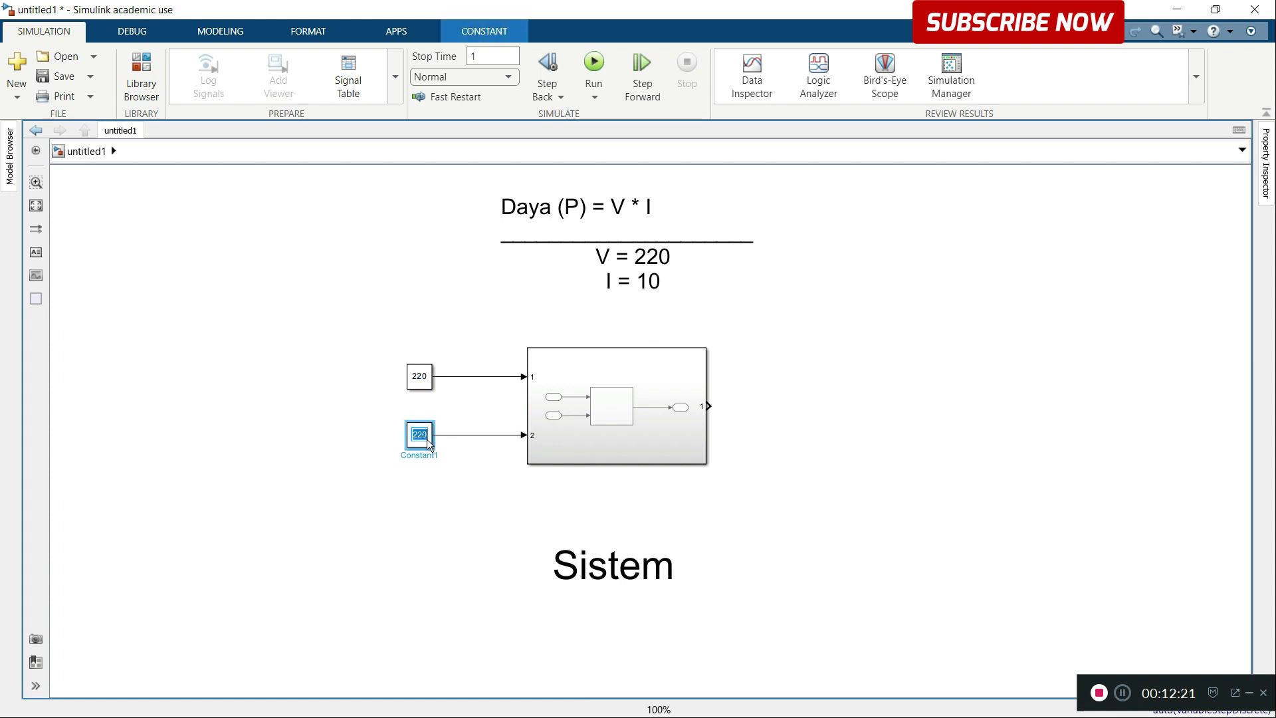
key(BackSpace)
key(BackSpace)
Step: Add a Display block, connect it to the subsystem's output and align it so the signal line runs straight
click(749, 407)
text(dis)
click(850, 416)
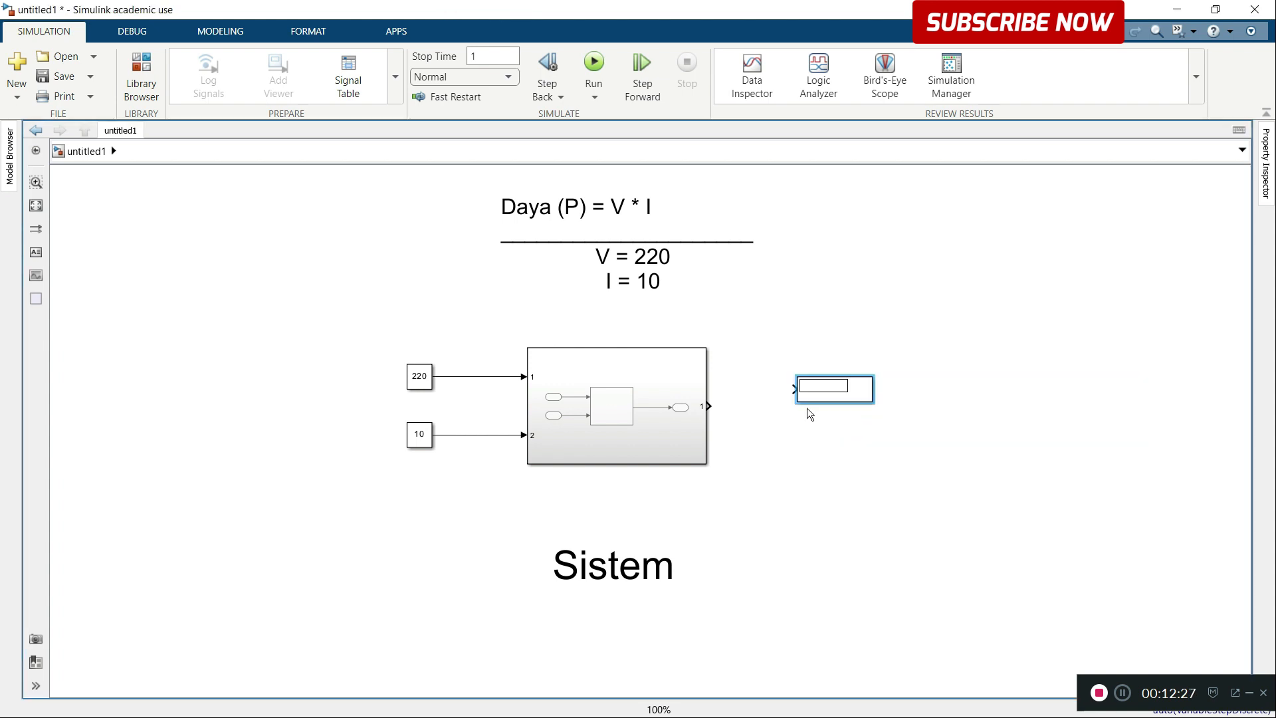
drag(795, 389, 709, 406)
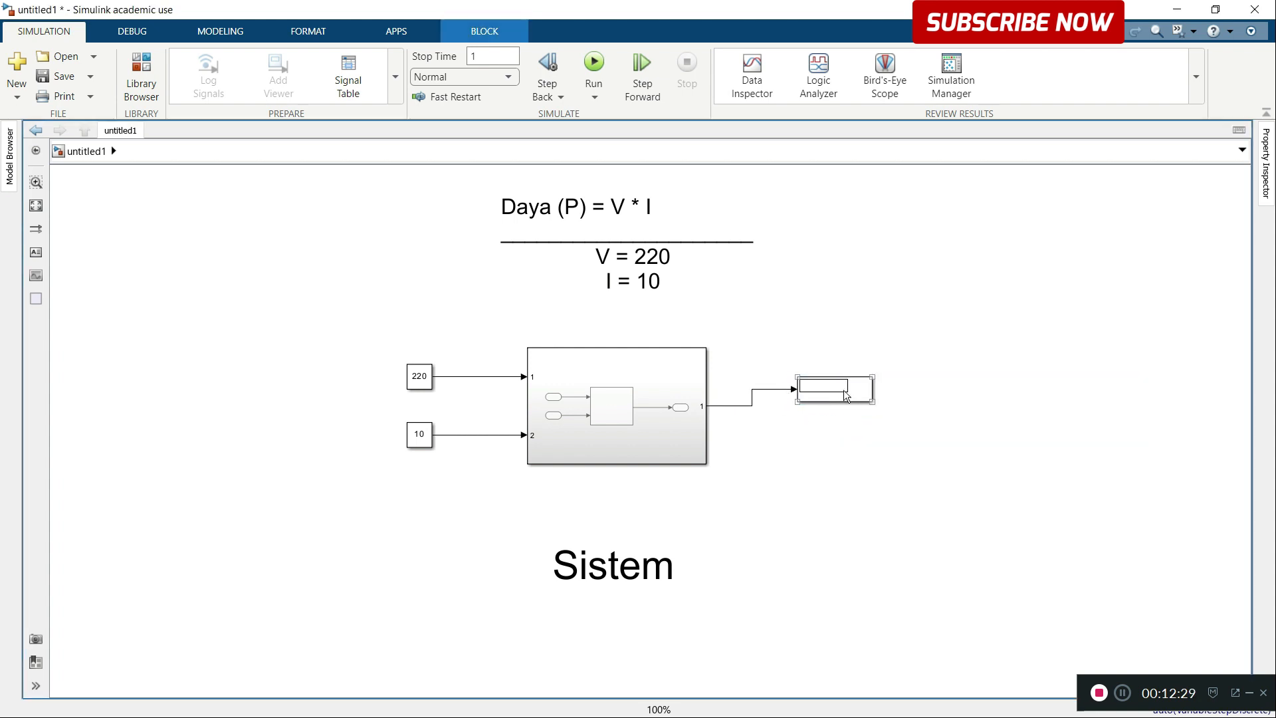
drag(845, 393, 827, 410)
Step: Run the simulation and move the "Sistem" annotation up closer beneath the subsystem
click(595, 66)
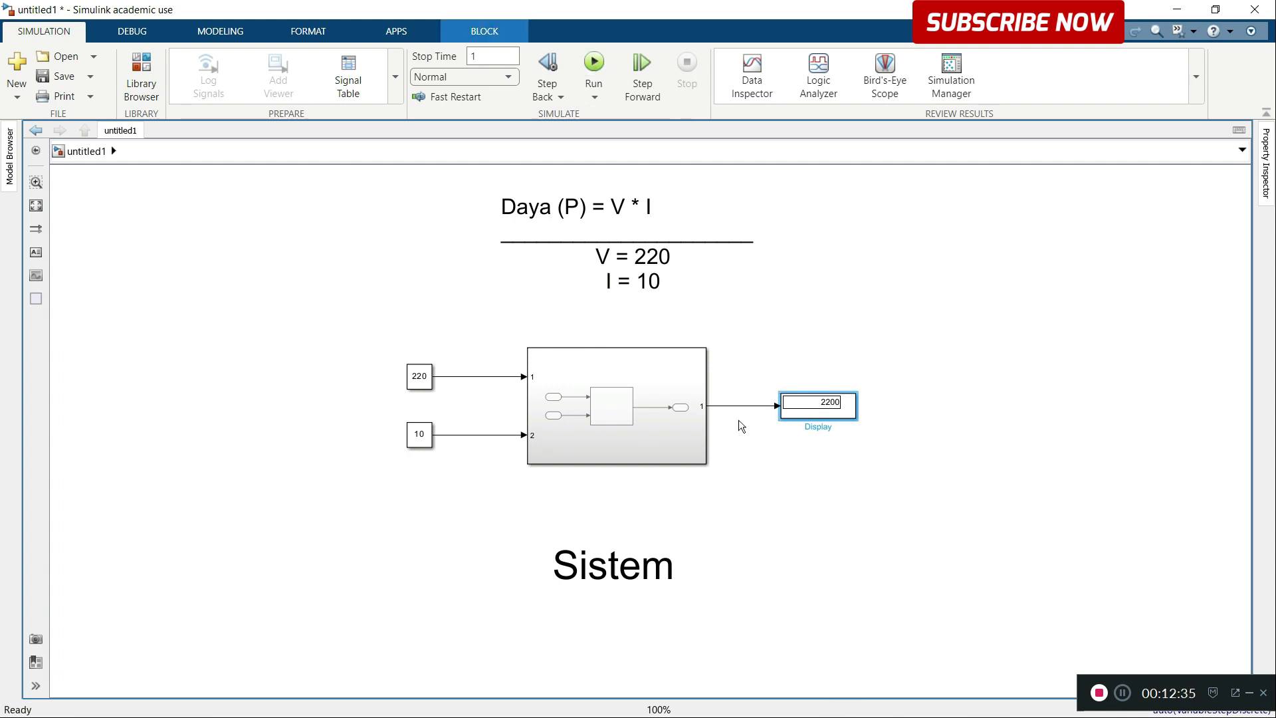
drag(638, 565, 638, 530)
click(846, 542)
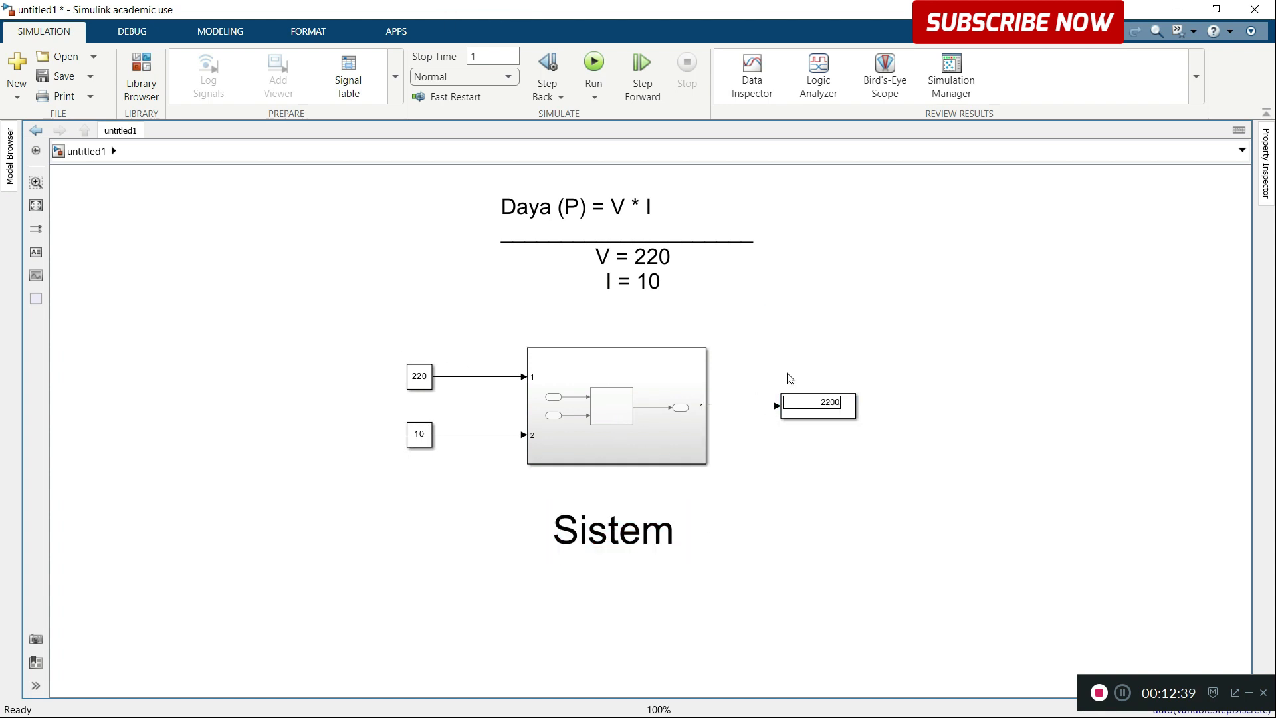
Step: Open the subsystem, examine its two Inport blocks and the Product wiring at a larger scale, and return to the untitled1 level
double_click(649, 445)
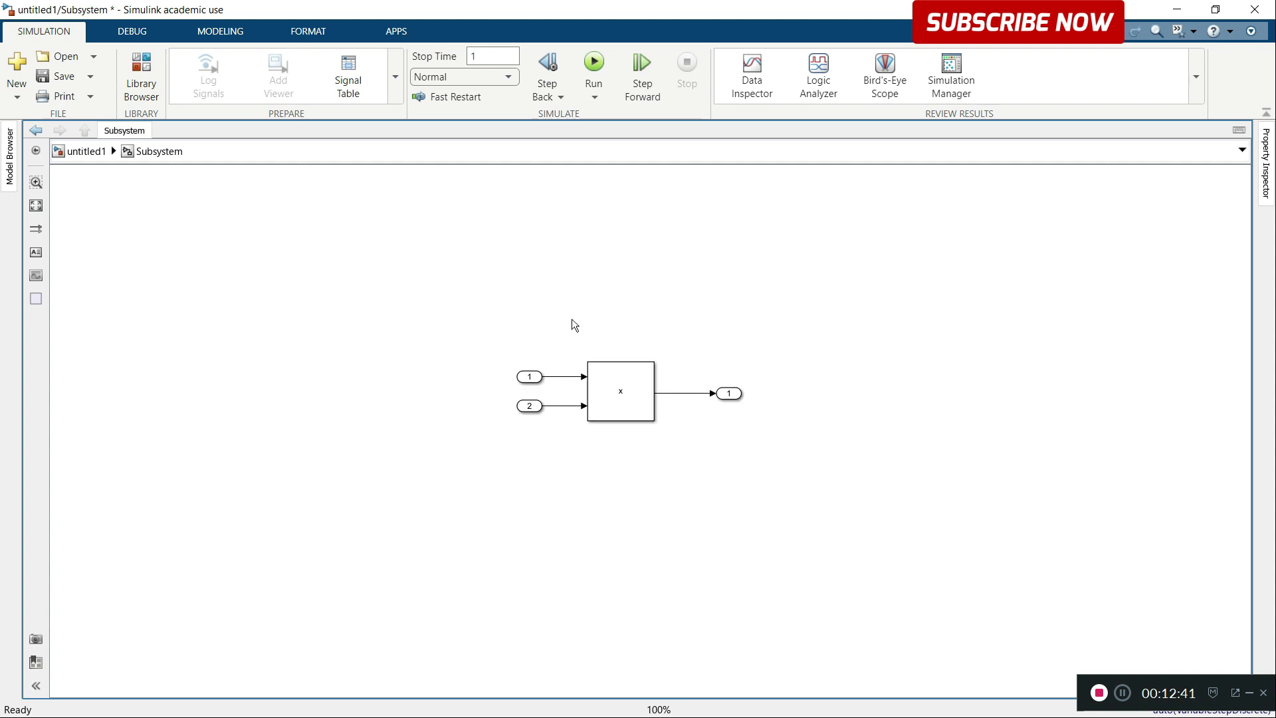
click(525, 410)
click(529, 381)
click(539, 297)
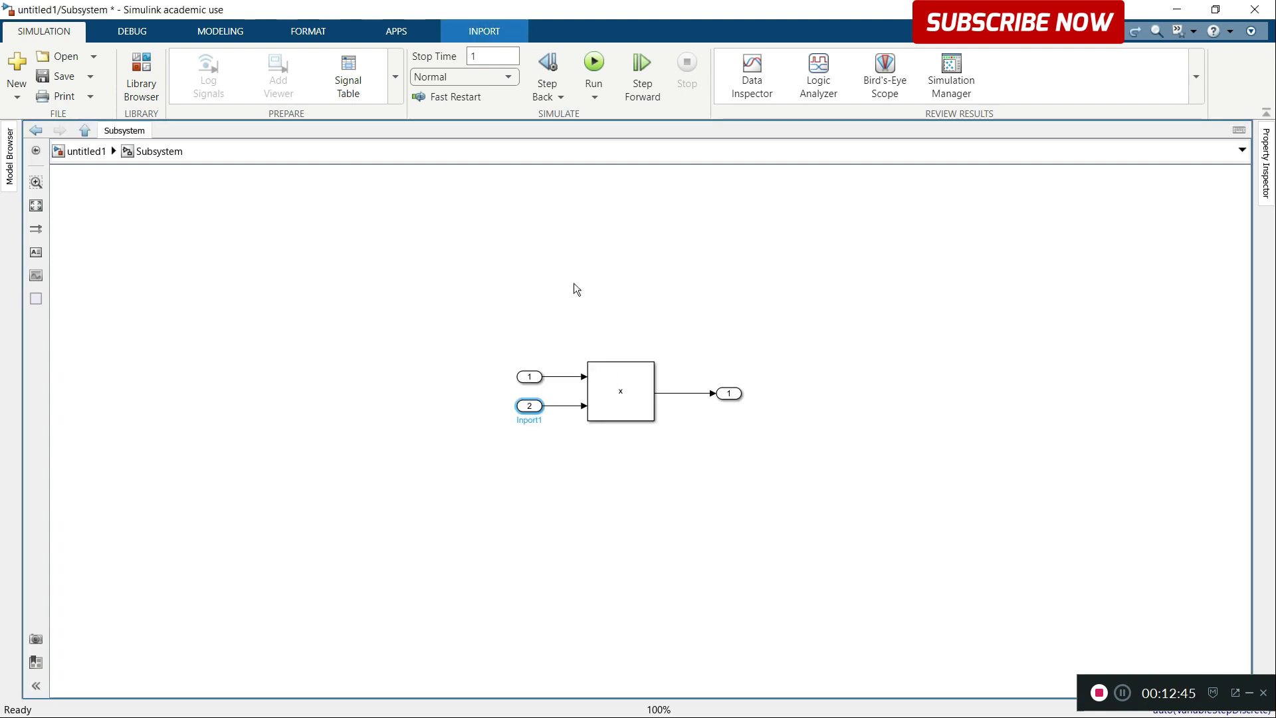
click(36, 205)
scroll(565, 488, down, 5)
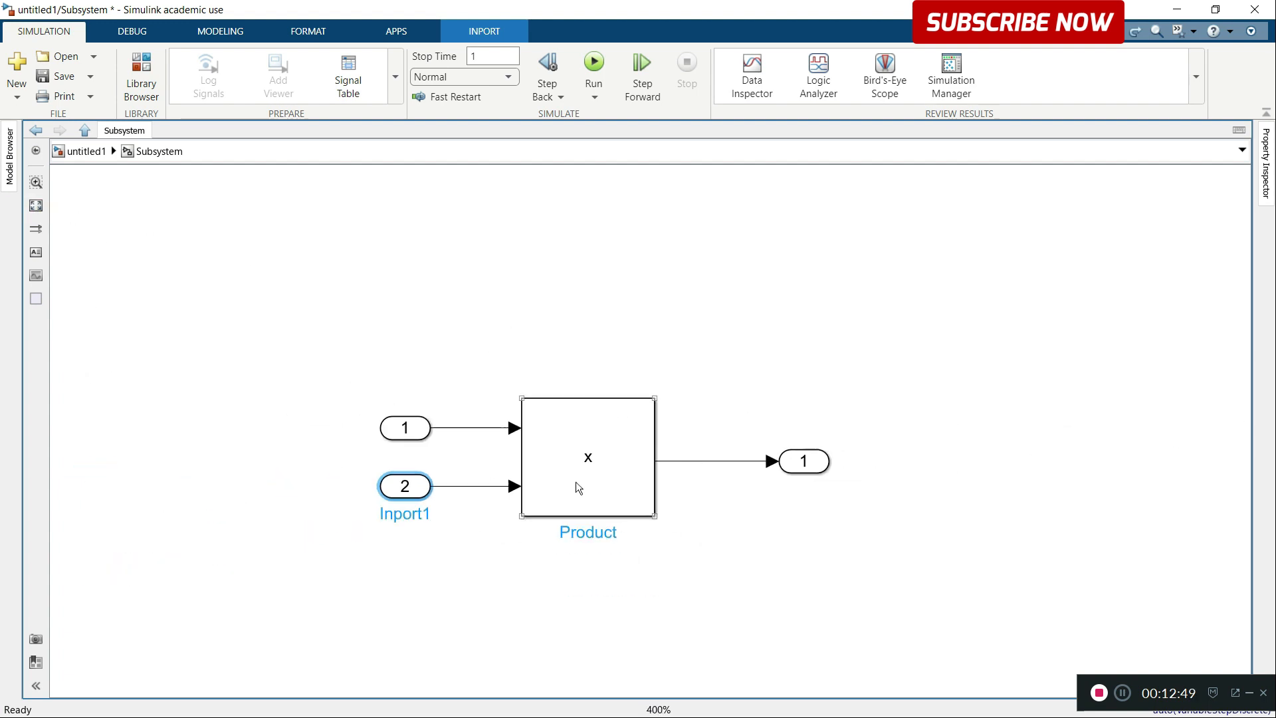
click(86, 151)
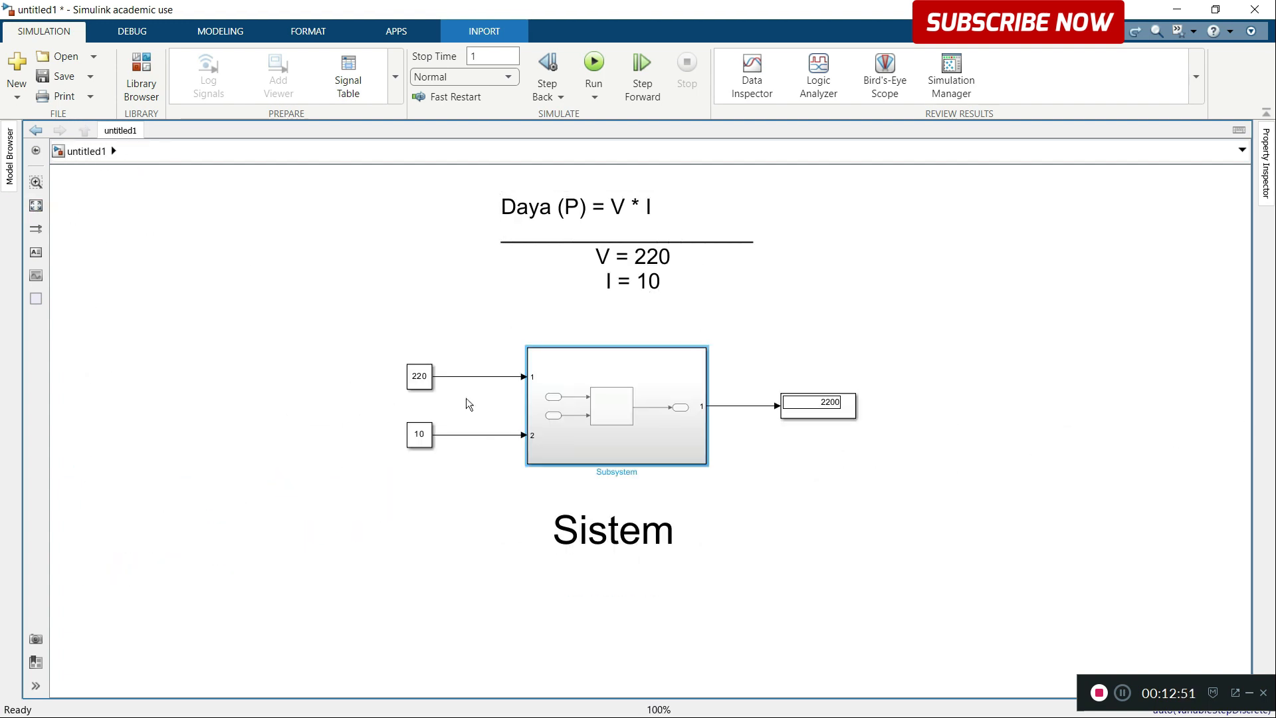
Step: Check the Constant inputs against the subsystem's contents by reopening it, and go back to the untitled1 level
drag(290, 396, 427, 570)
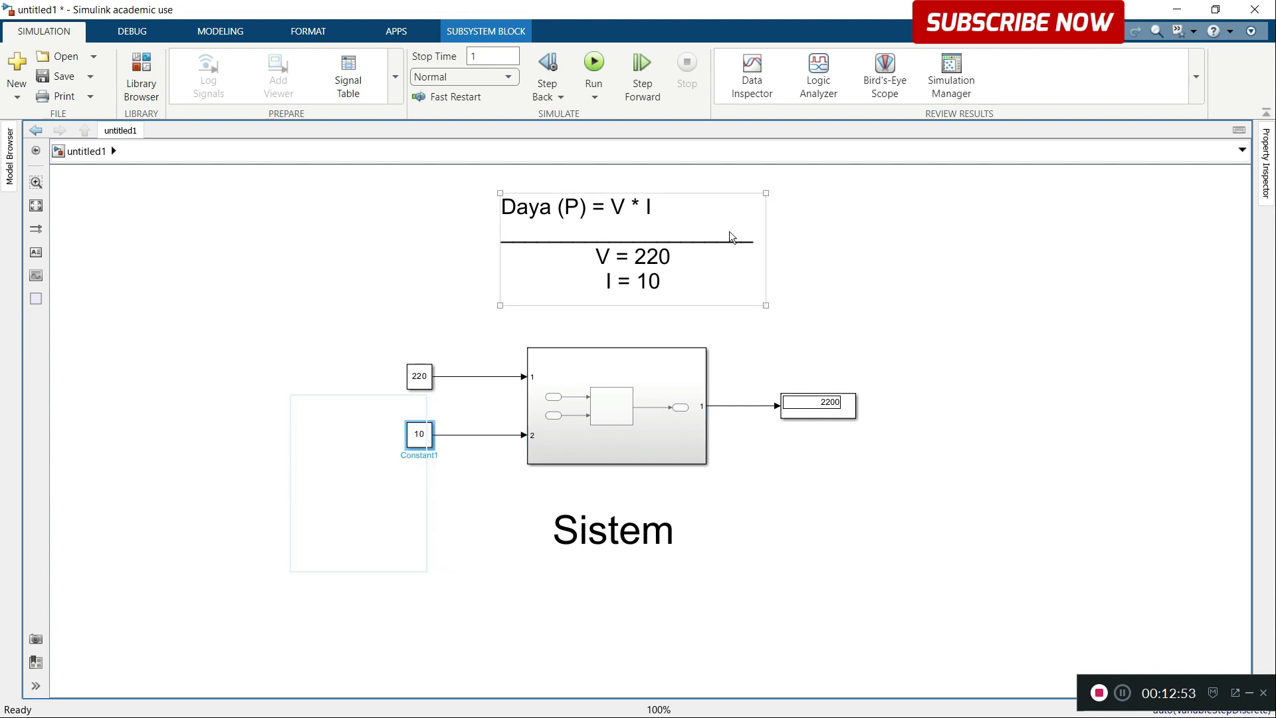
double_click(601, 377)
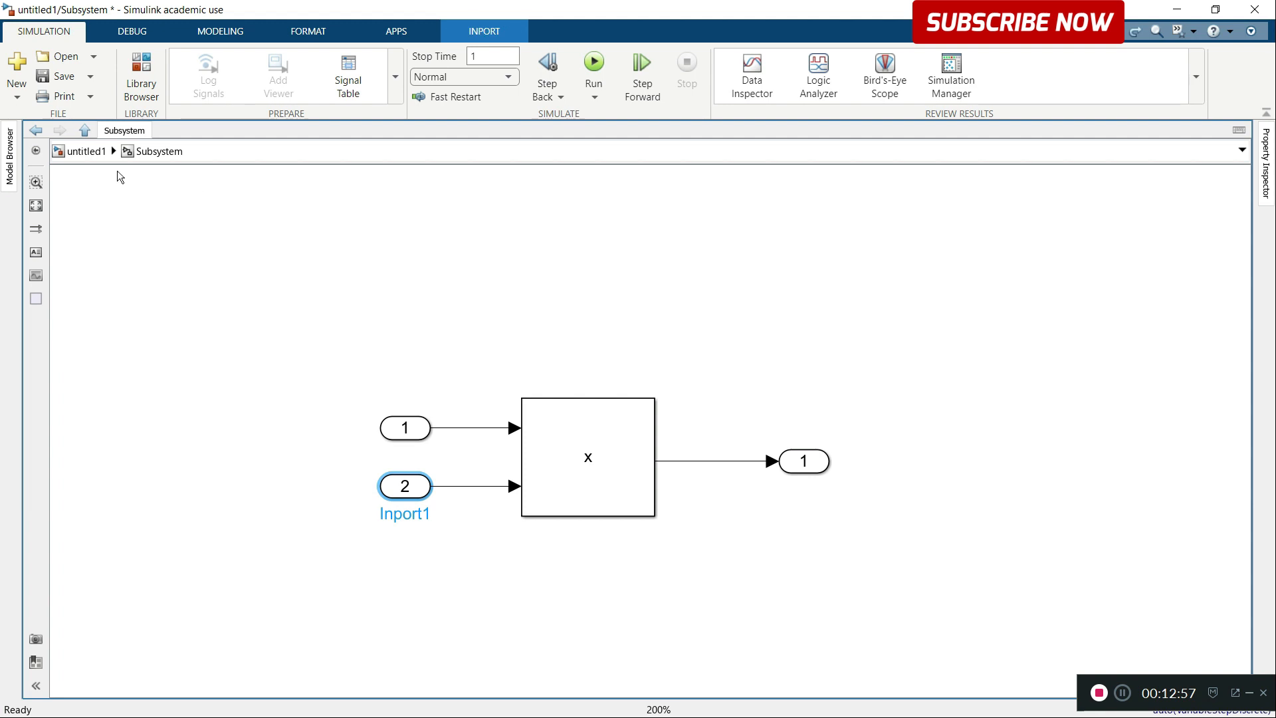
click(88, 152)
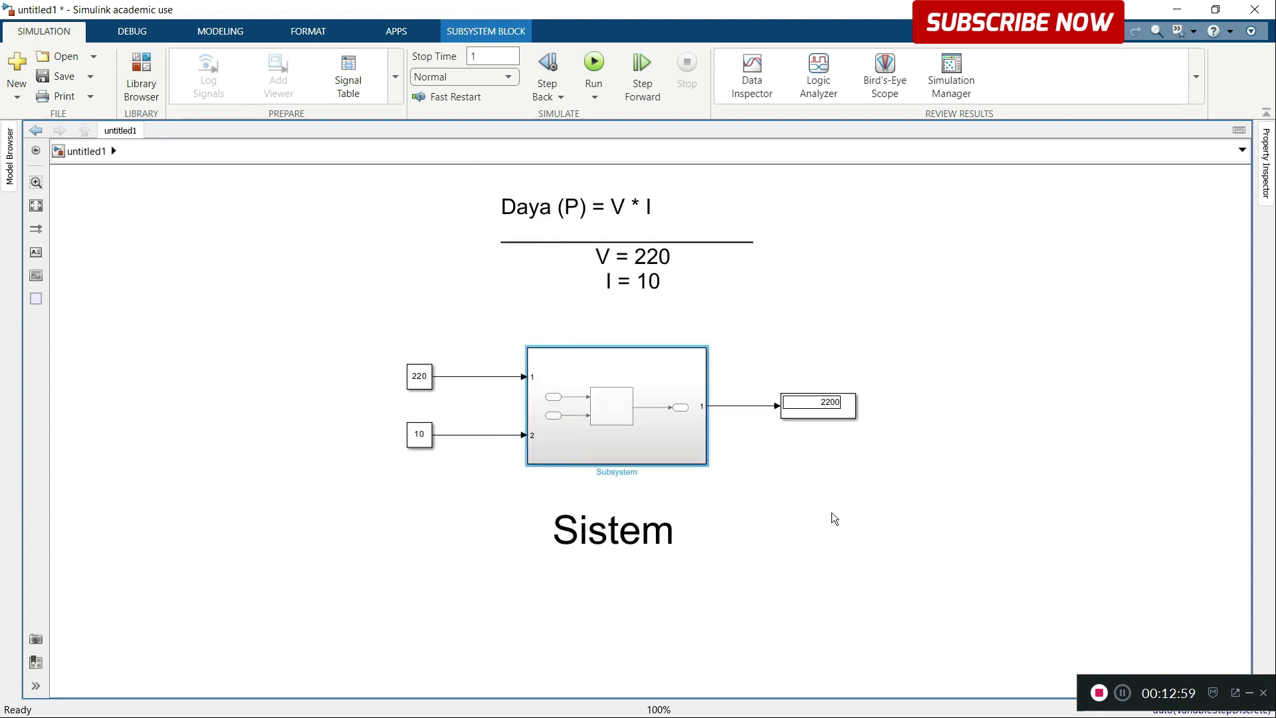